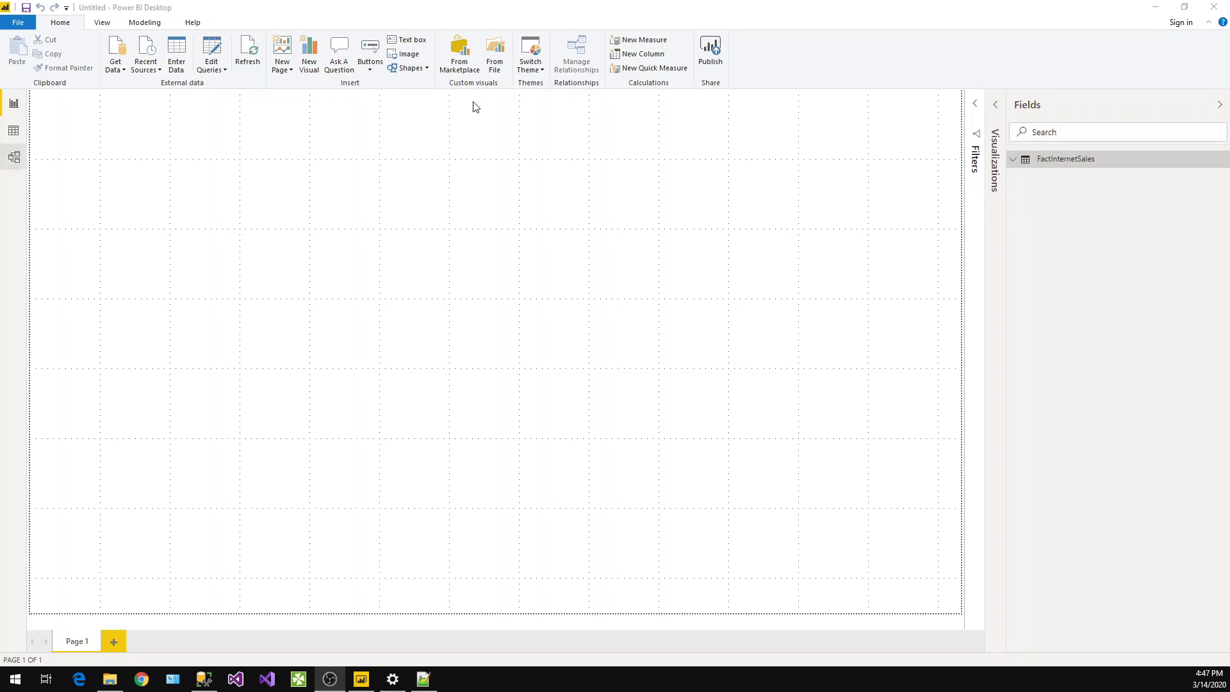
Step: Check FactInternetSales in the model view, then expand its field list on the report page
left_click(20, 158)
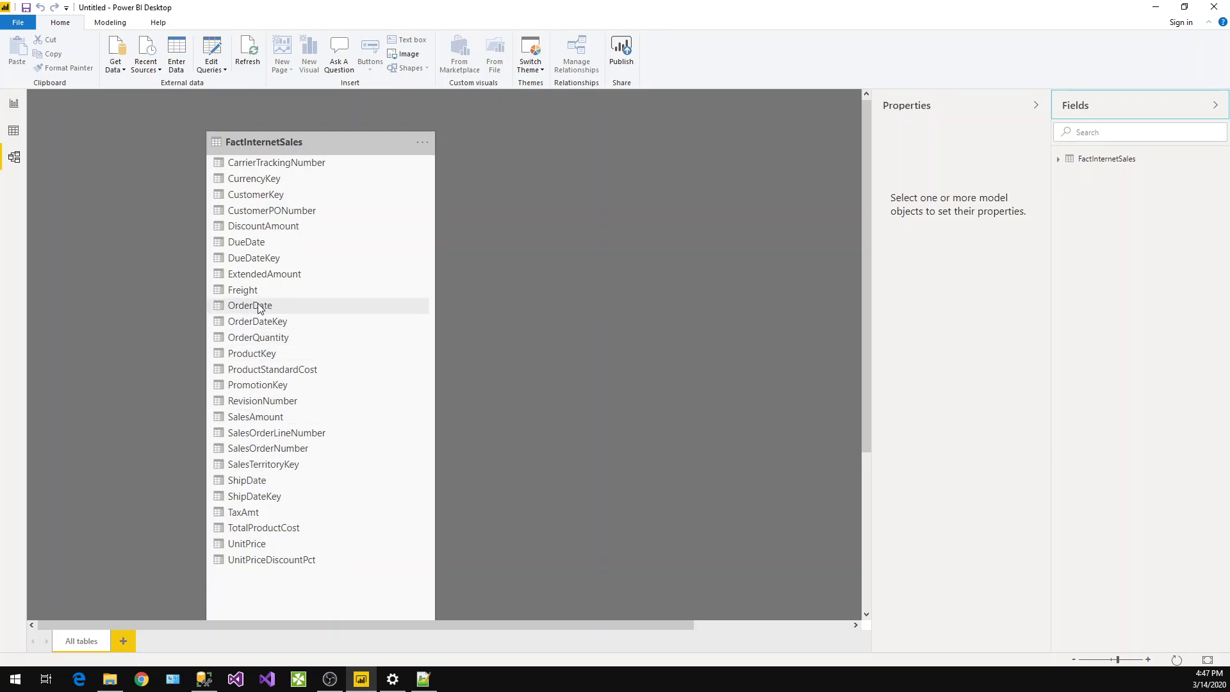
left_click(14, 104)
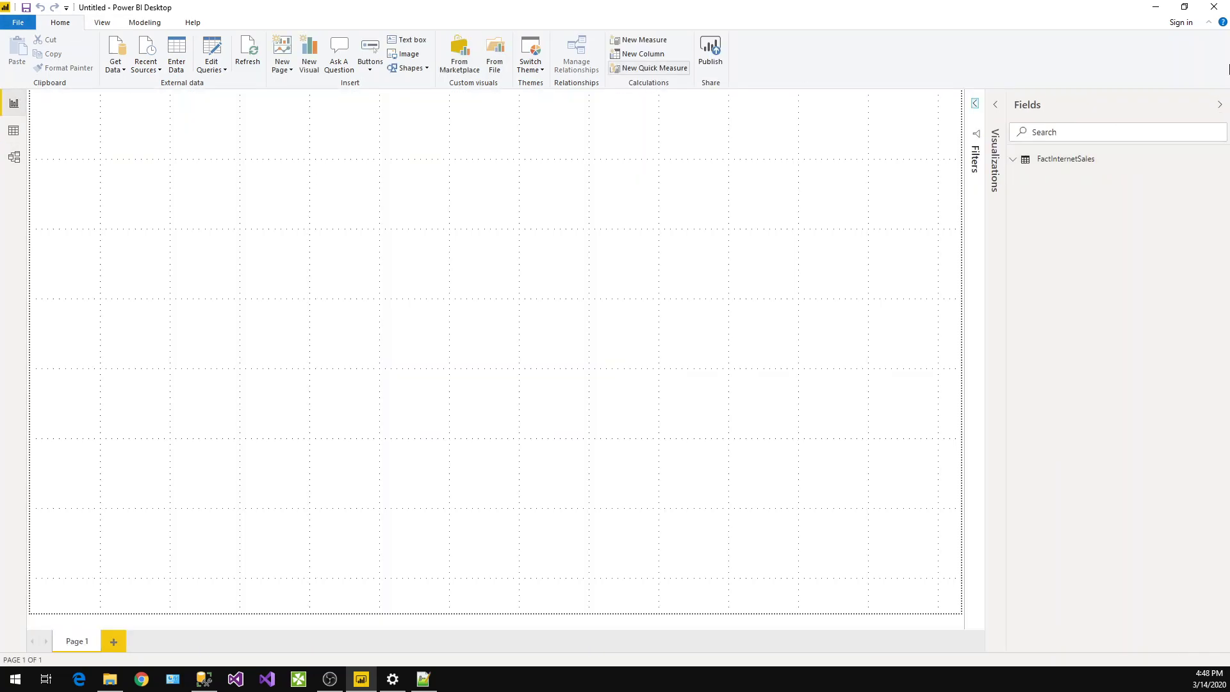
left_click(1014, 164)
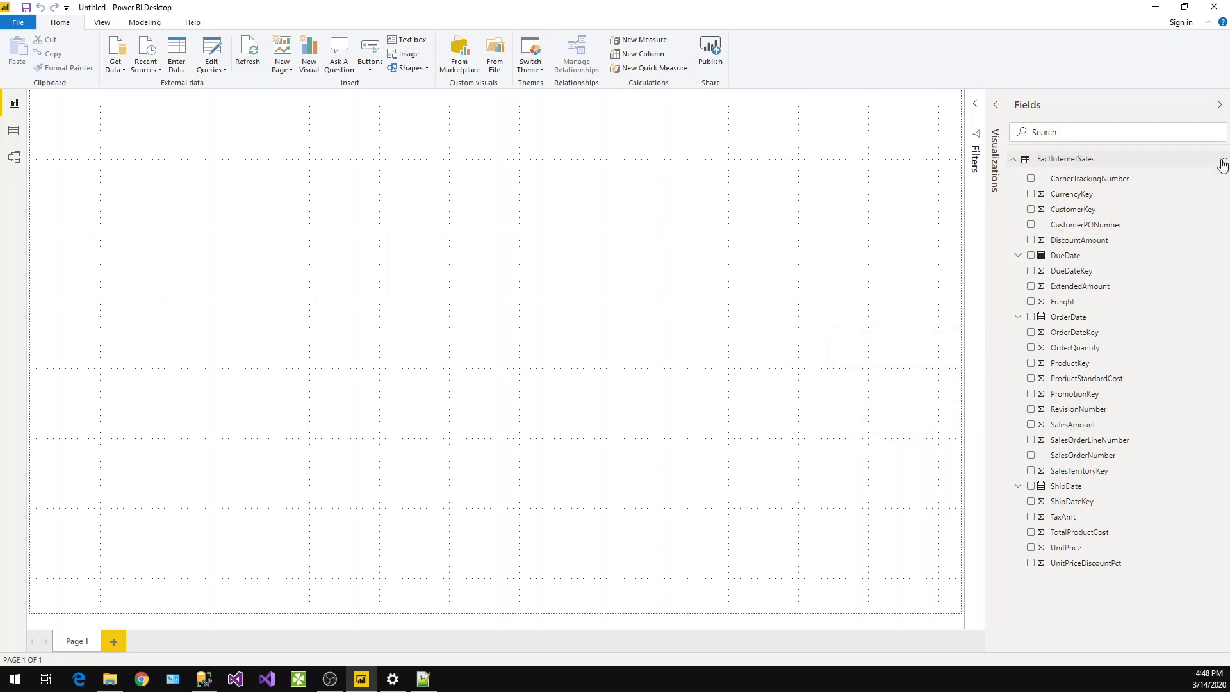
left_click(1223, 165)
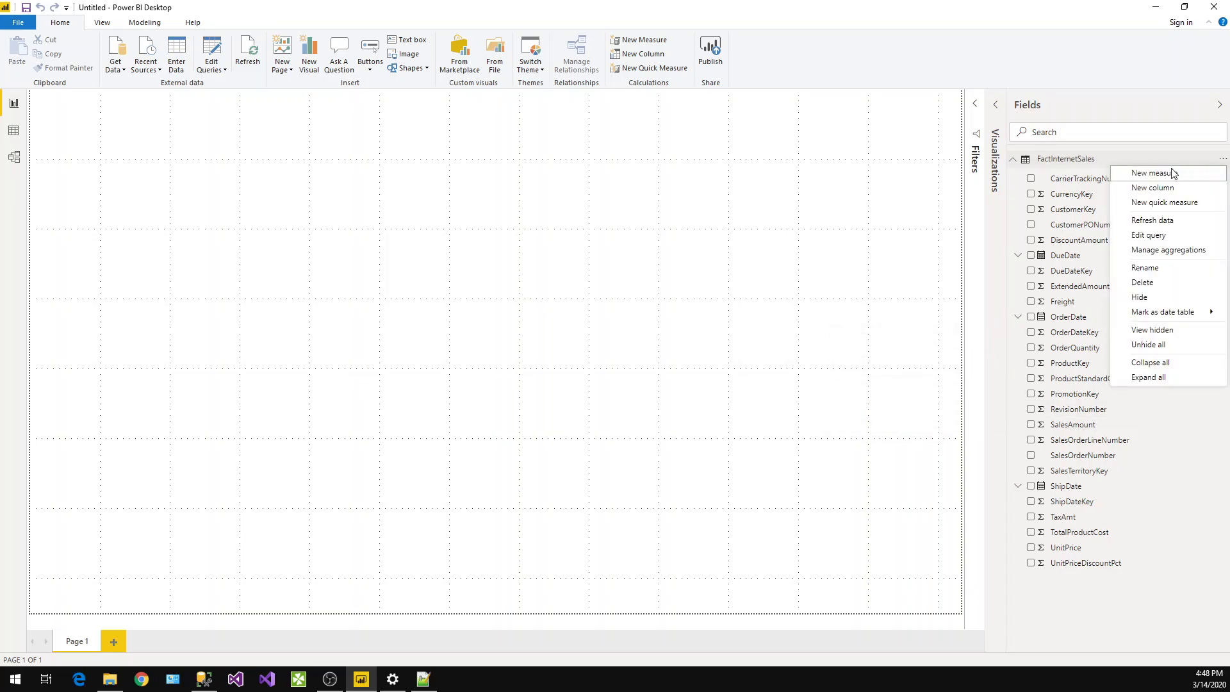
left_click(1161, 178)
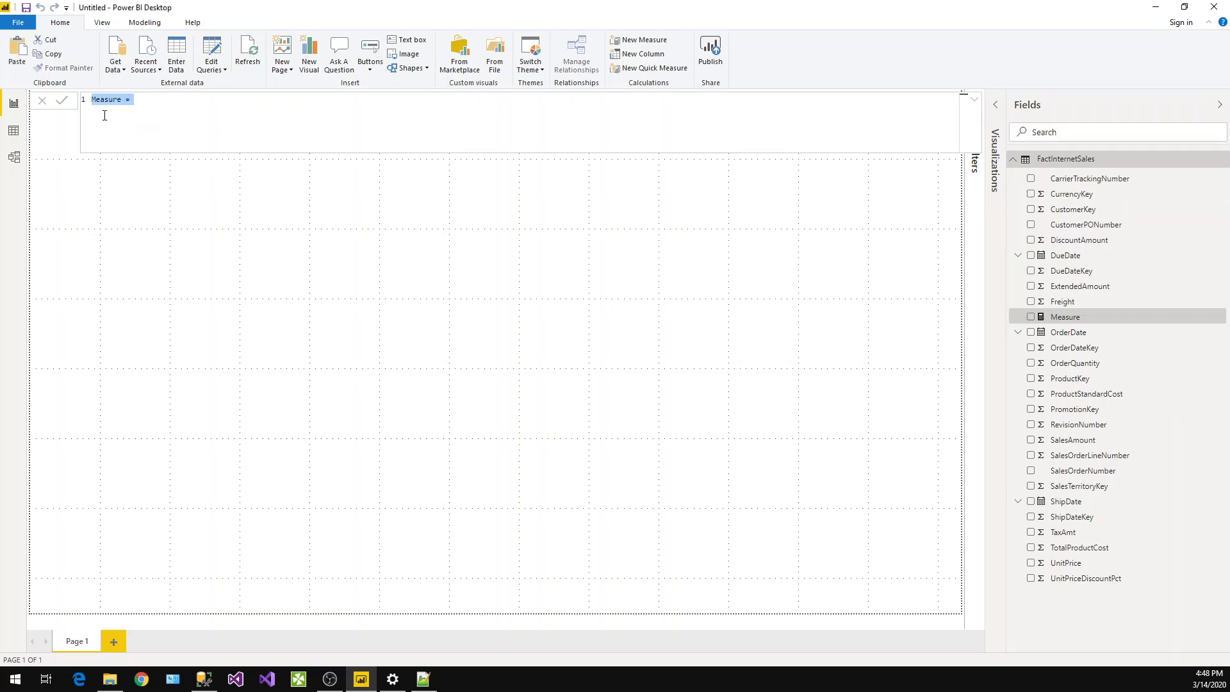
left_click(119, 100)
key("Escape")
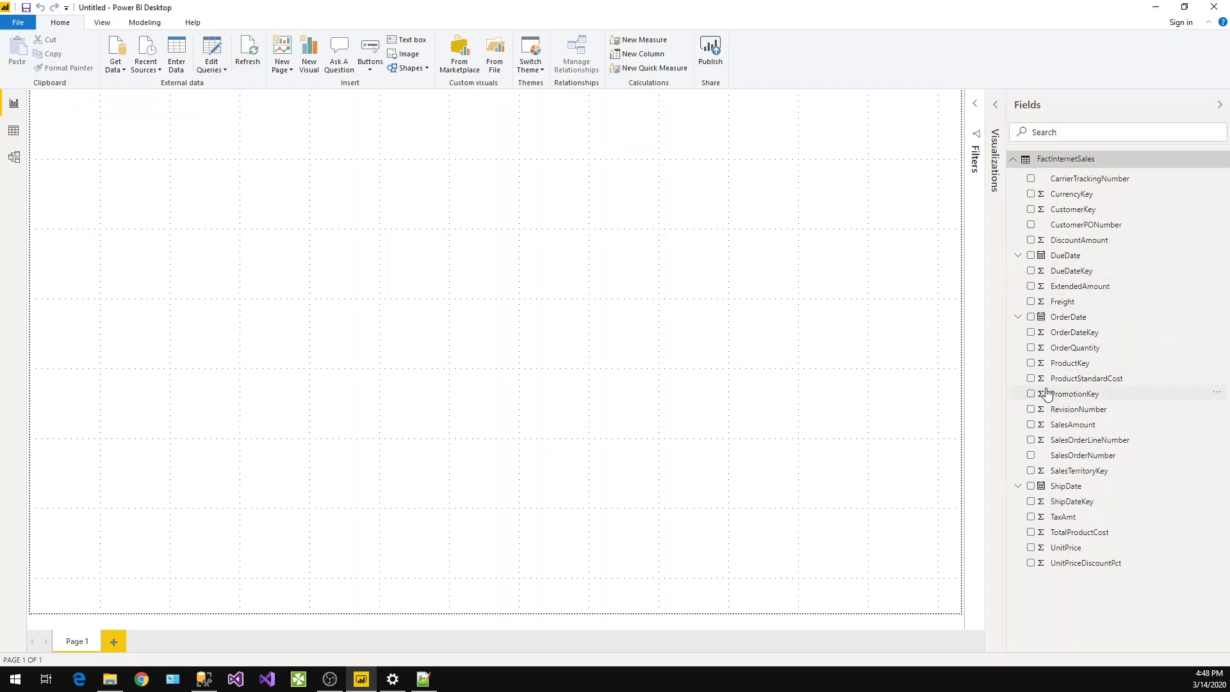
Step: Create the measure total_sales = SUM(FactInternetSales[SalesAmount]) in FactInternetSales
right_click(1222, 164)
left_click(1146, 173)
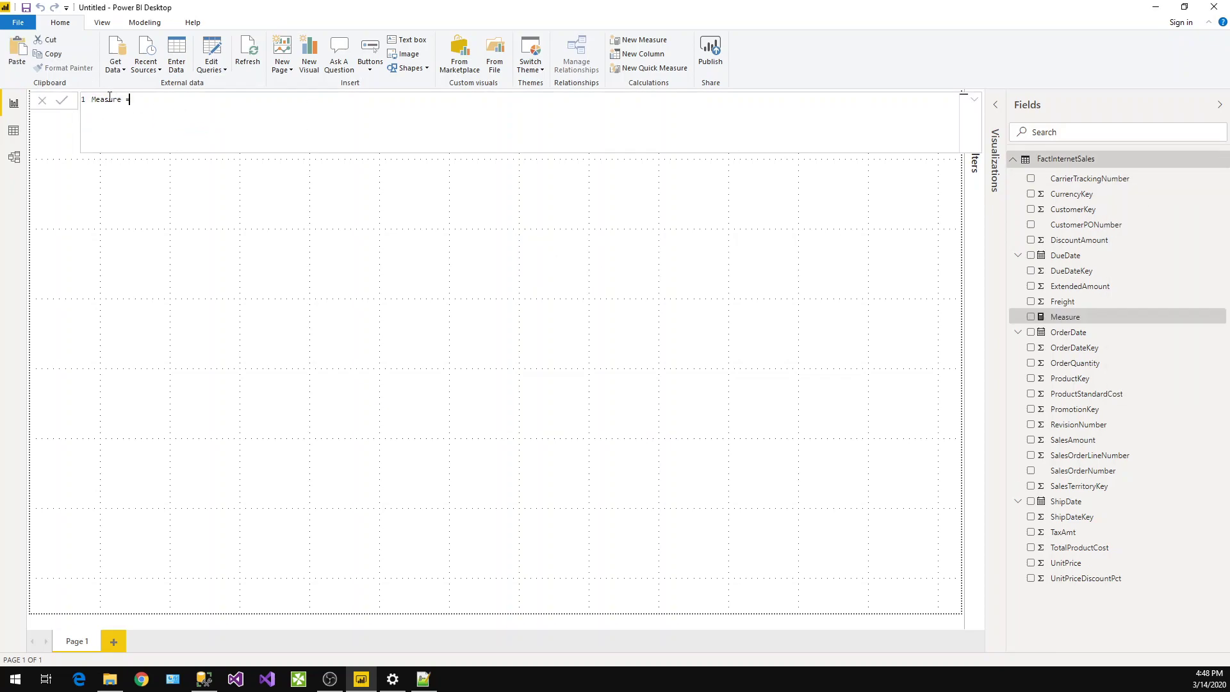
left_click_drag(121, 100, 90, 107)
type("total_sales = SUM")
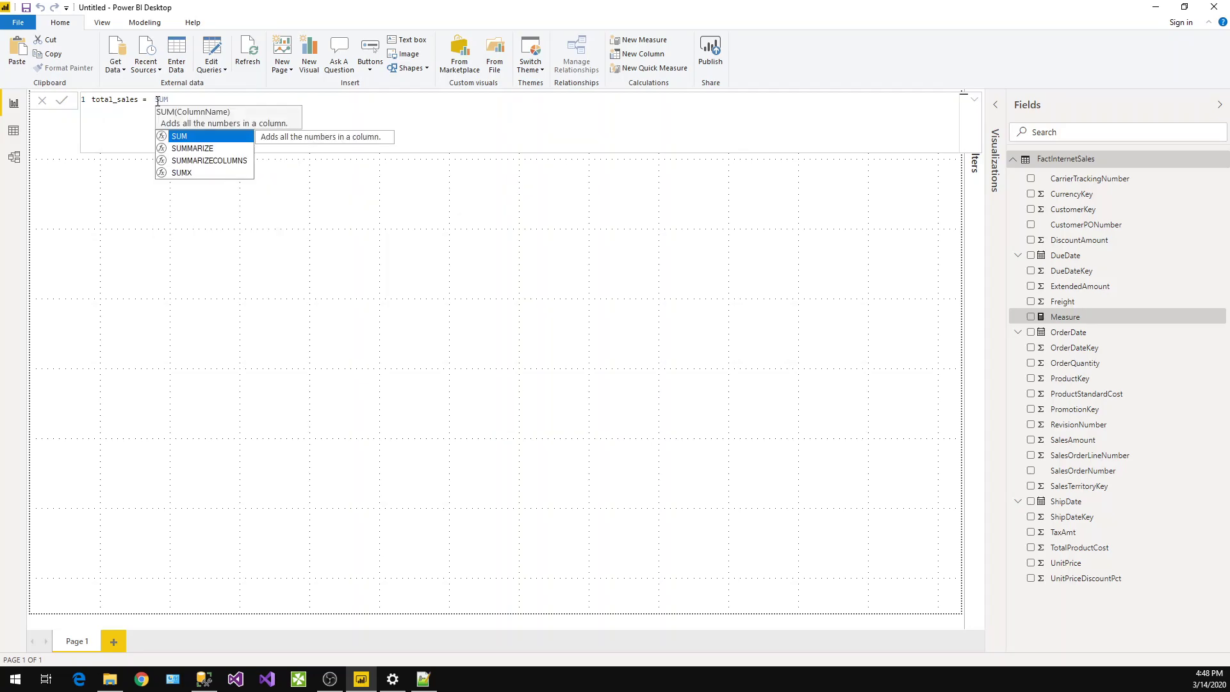
type("(sa")
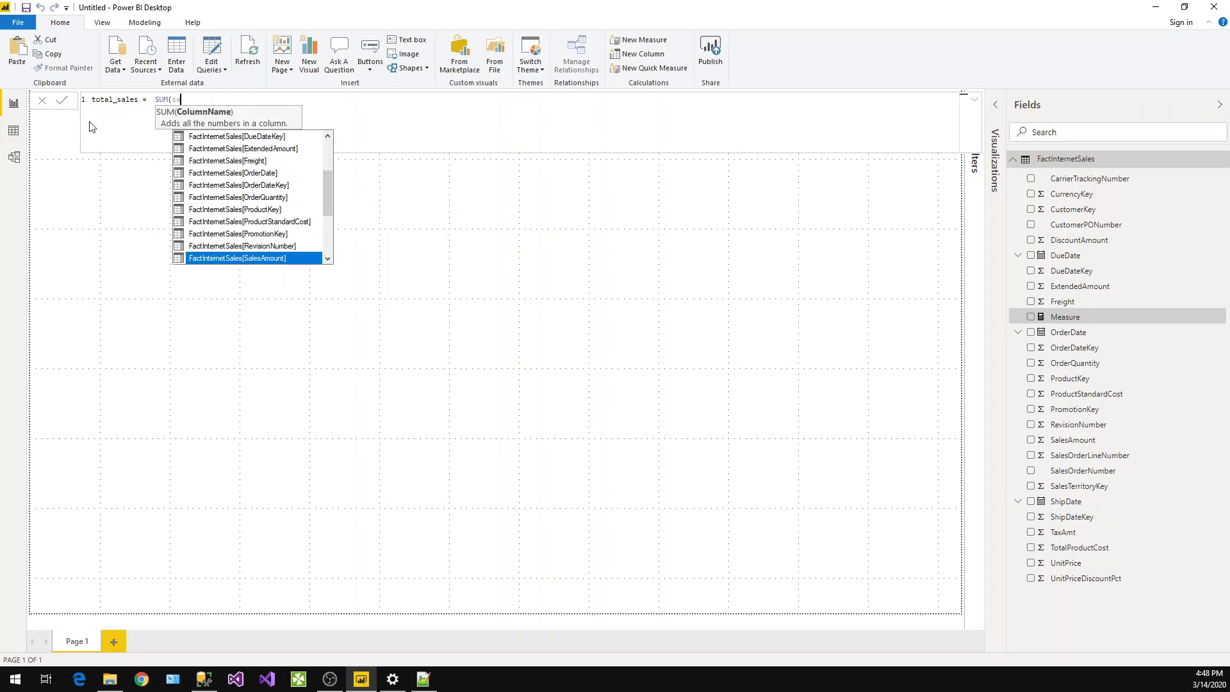
left_click(265, 257)
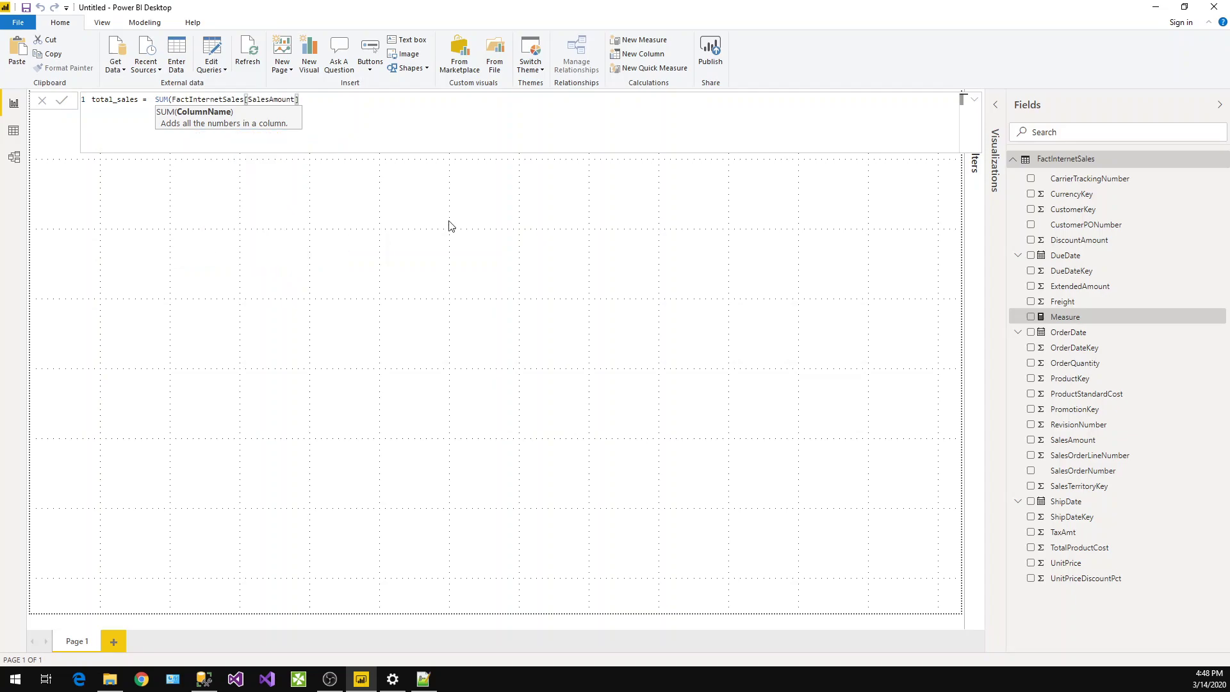
type(")")
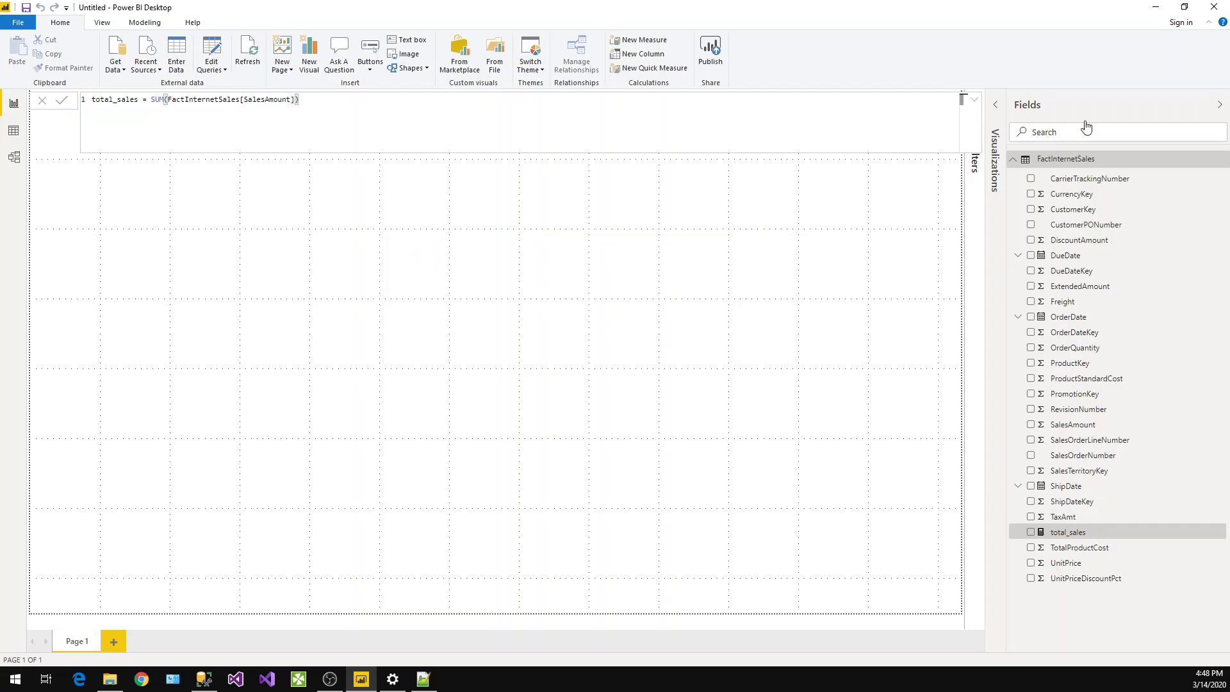
Step: Add a new measure named month_to_date_total_sales and begin its IF( formula
left_click(1224, 165)
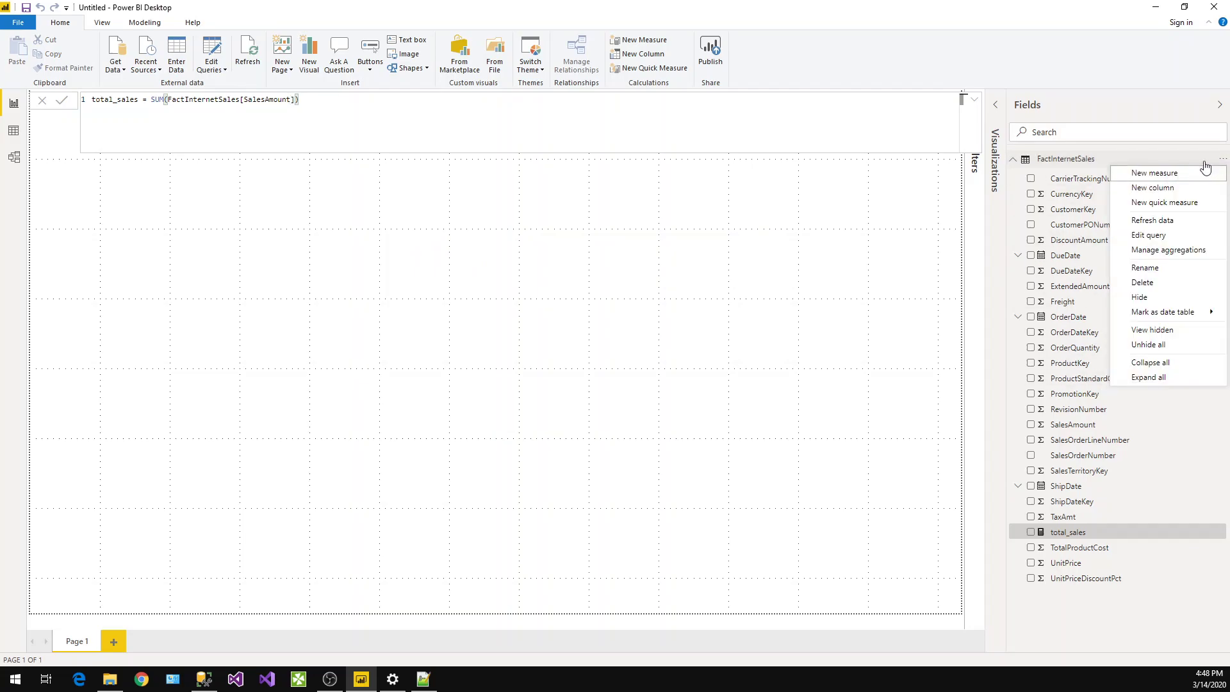
left_click(1173, 177)
left_click(246, 58)
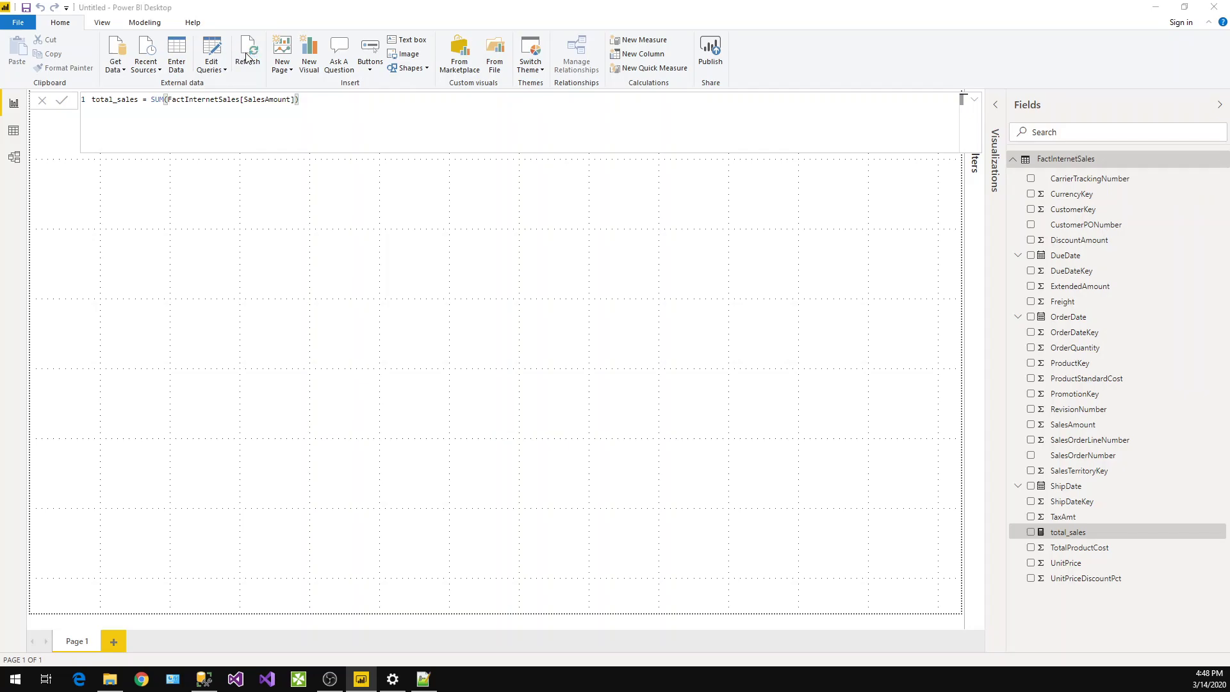
left_click(123, 101)
left_click_drag(122, 101, 90, 104)
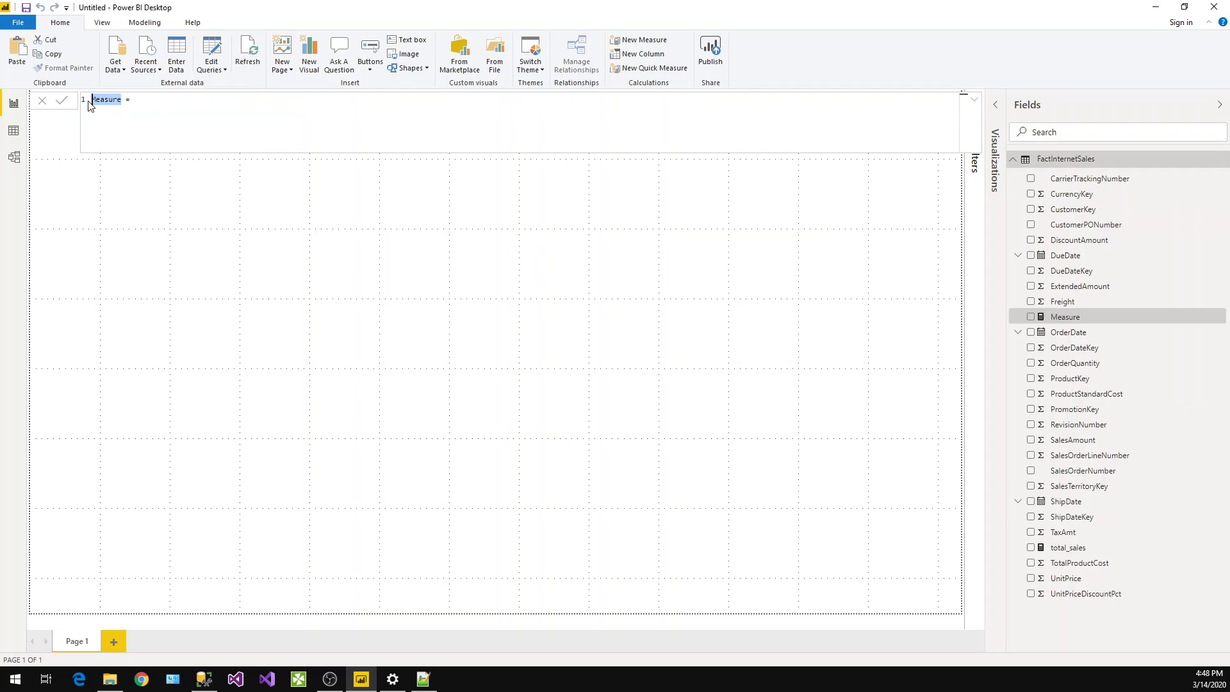
type("month_)")
key("BackSpace")
type("to_datr")
key("BackSpace")
type("e_total_sales =  IF(")
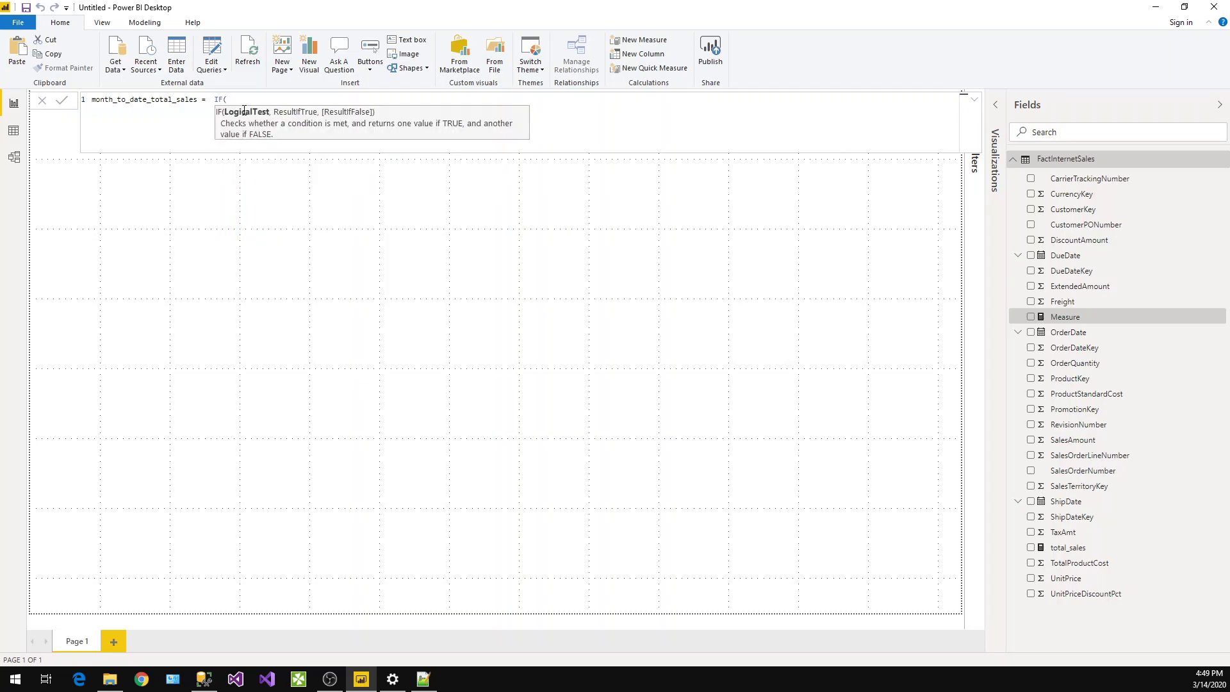
Step: Add the test TOTALMTD([total_sales],FactInternetSales[OrderDate]) >=10000000 on a new line
key("shift+Return")
type("T")
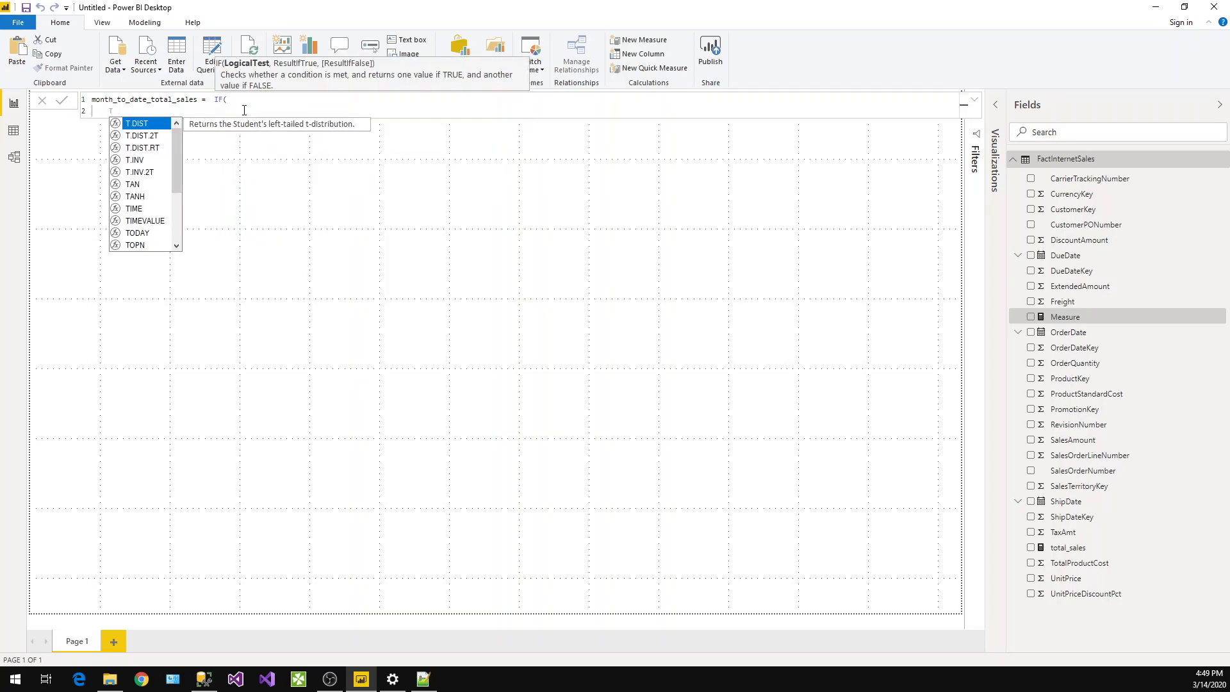
key("BackSpace")
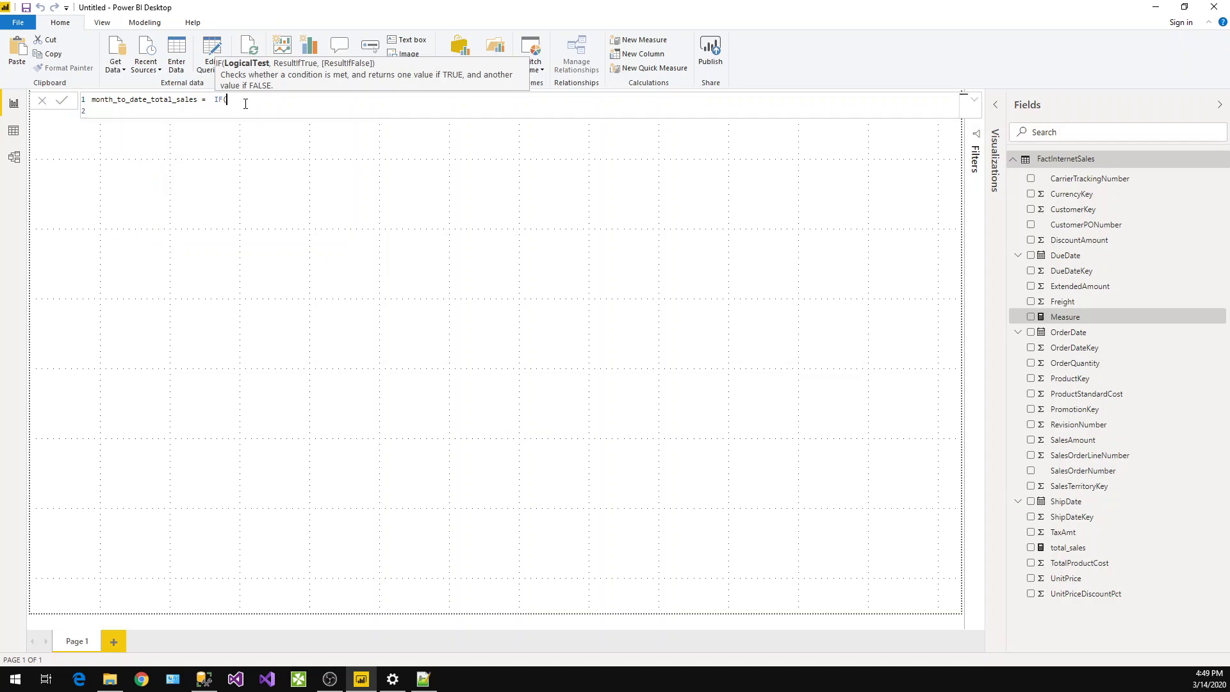
type("Tot")
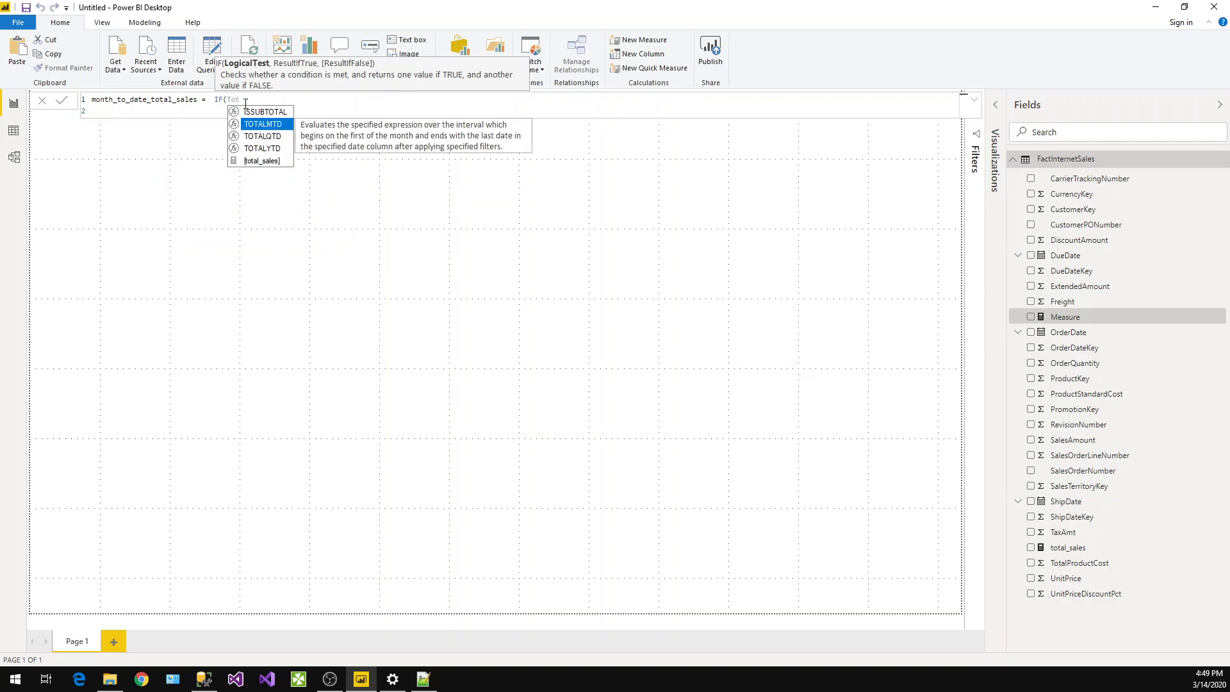
left_click(271, 126)
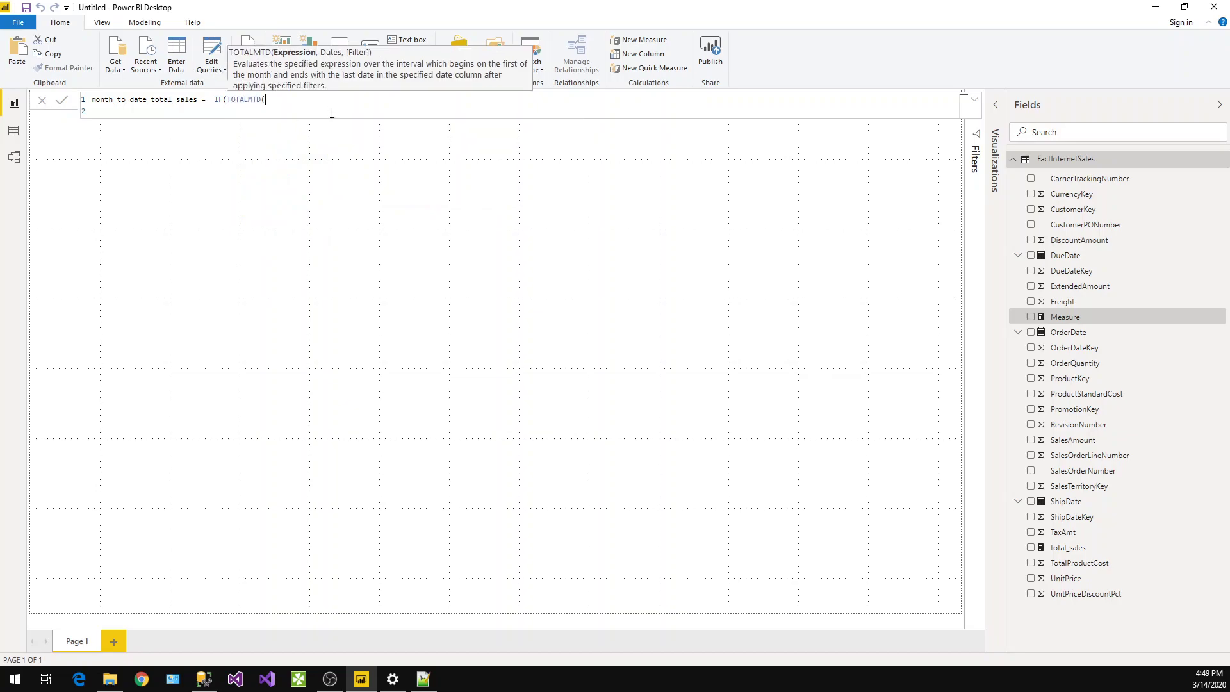
type("tot")
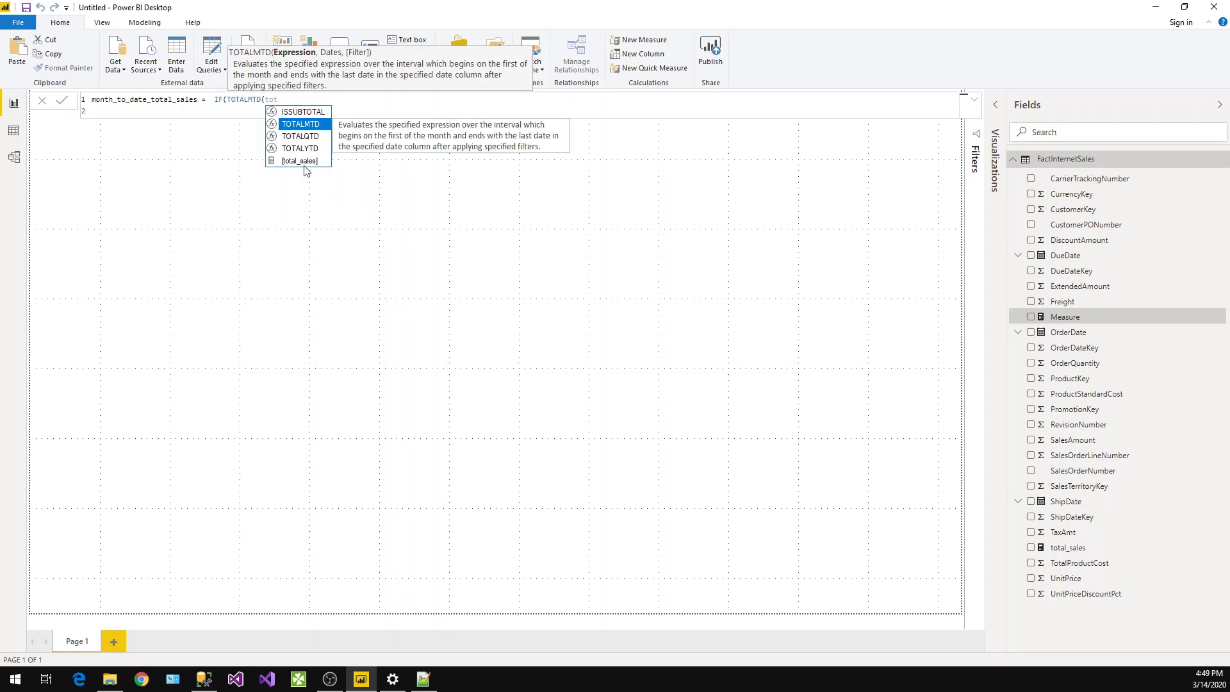
left_click(301, 161)
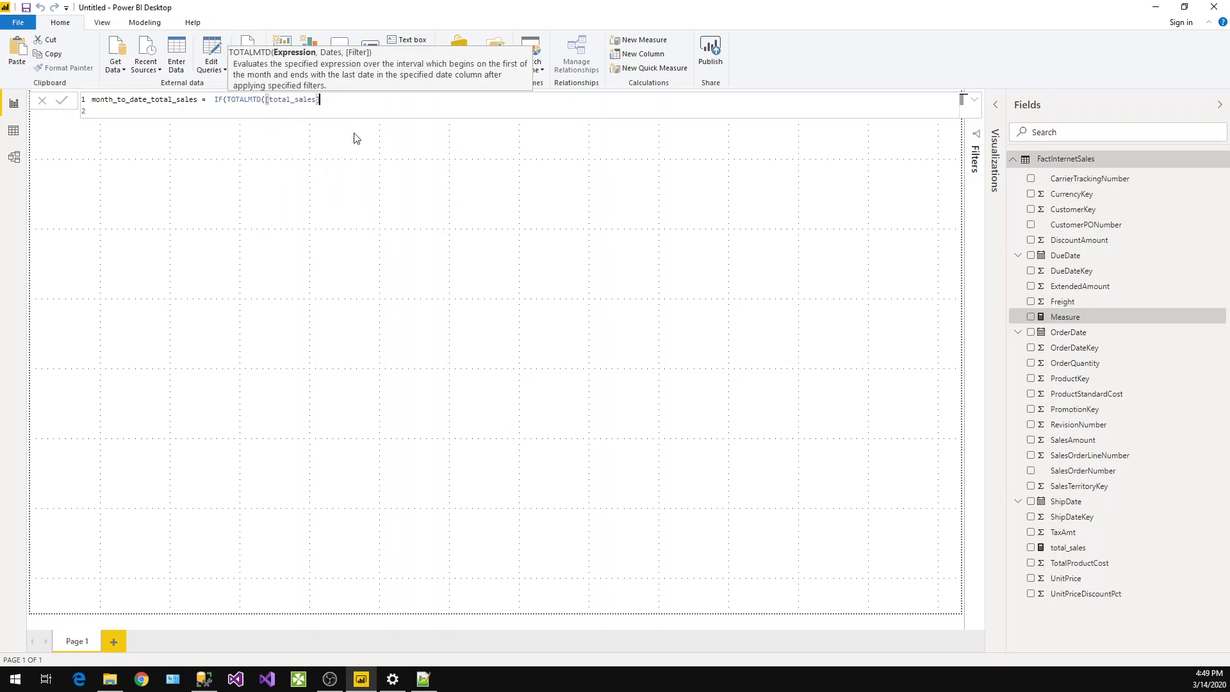
type(",")
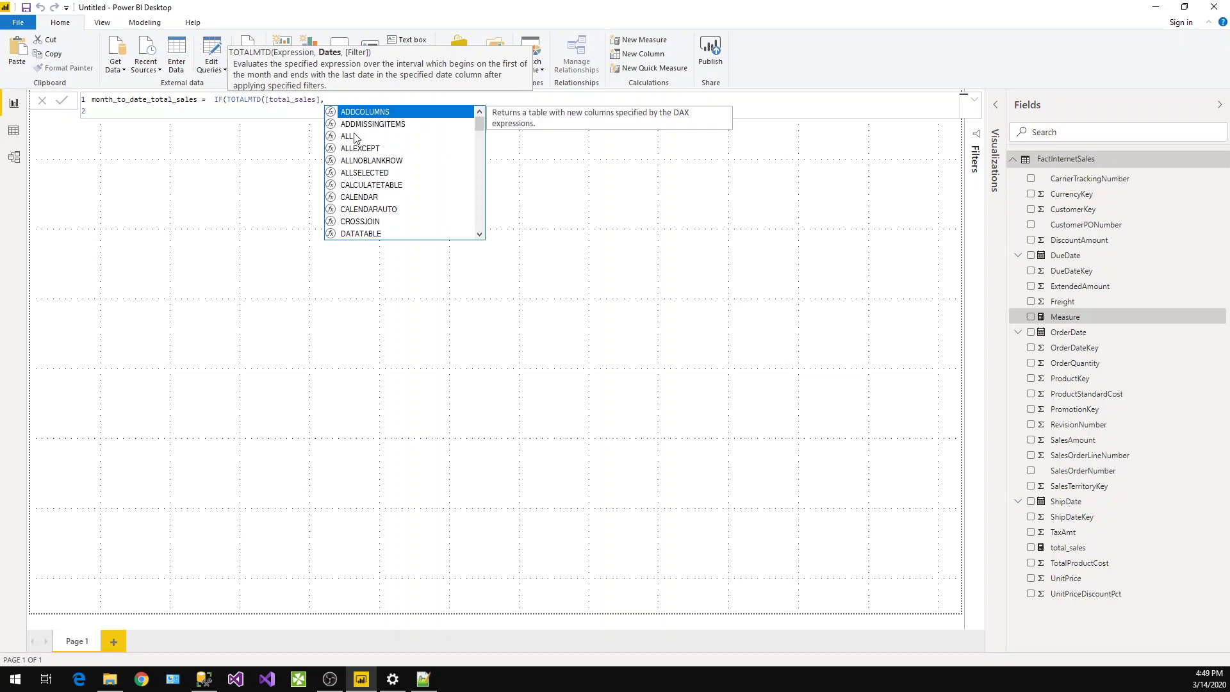
type("or")
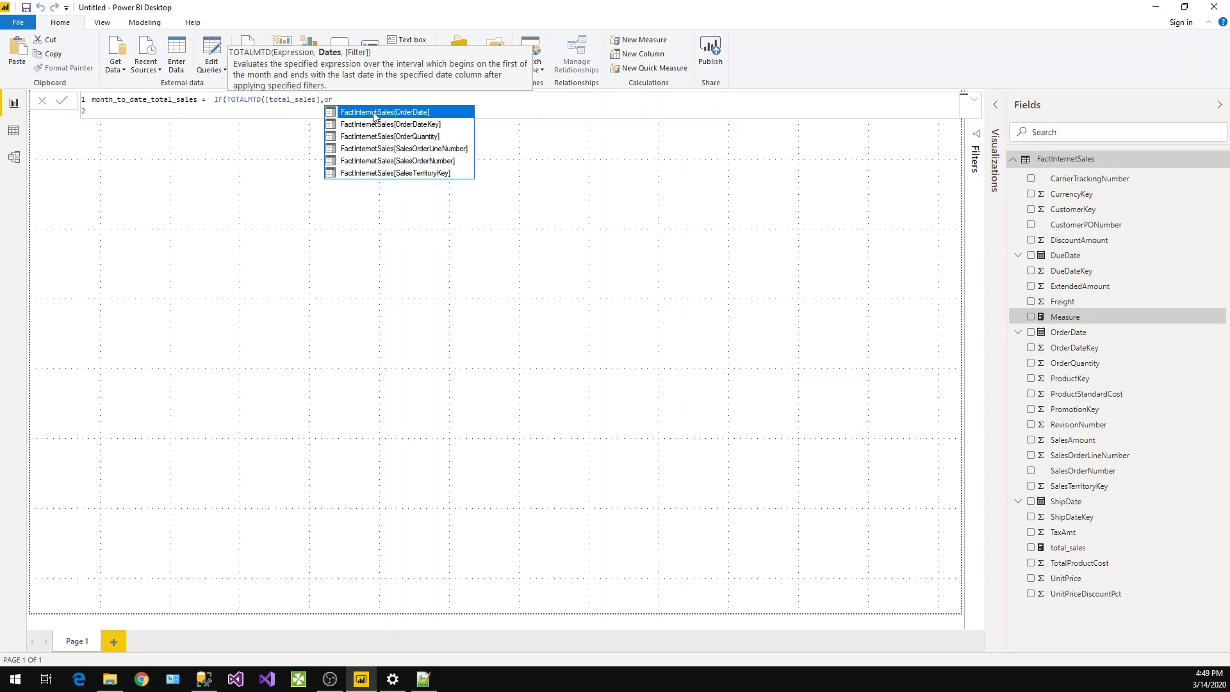
left_click(375, 112)
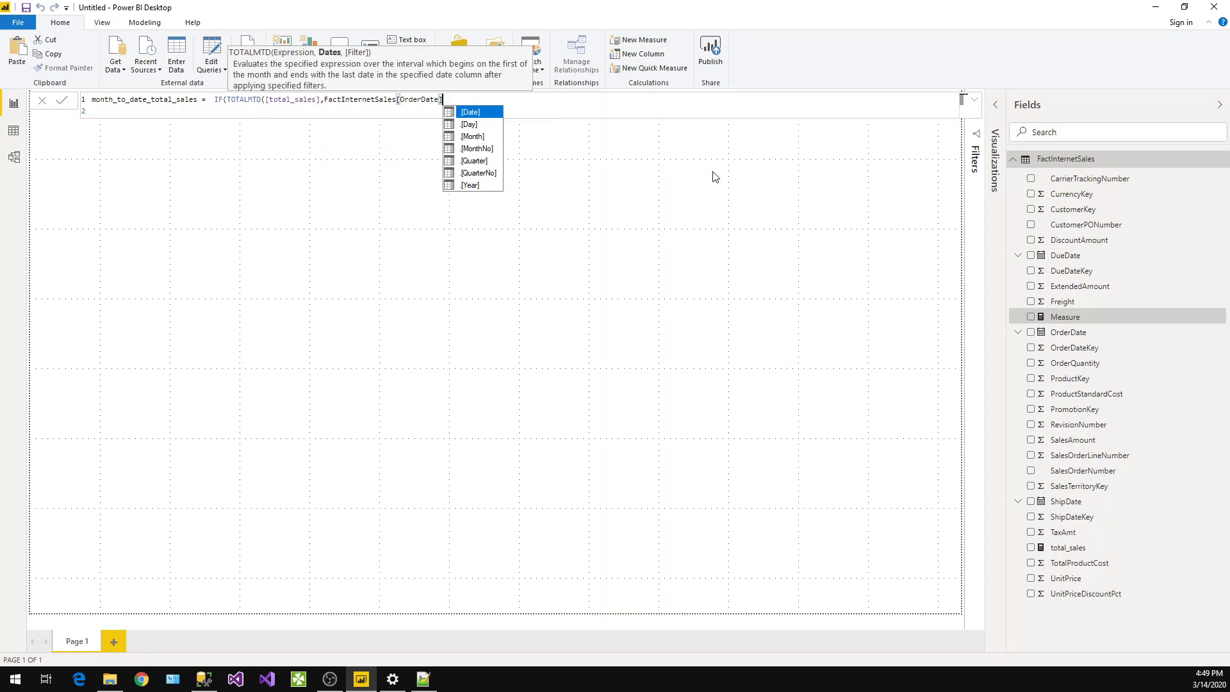
type(")")
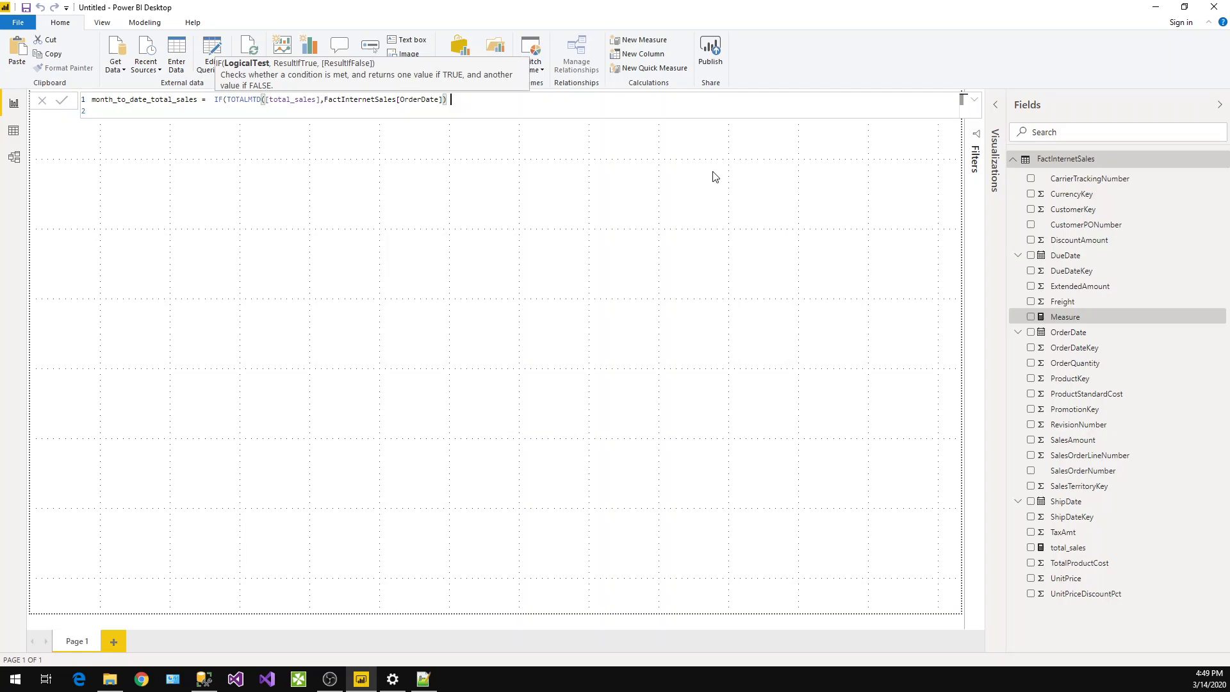
type(">=10000000,")
Step: Start the true branch as CONCATENATE(TOTALMTD([total_sales],FactInternetSales[OrderDate]) on a new line
key("shift+Return")
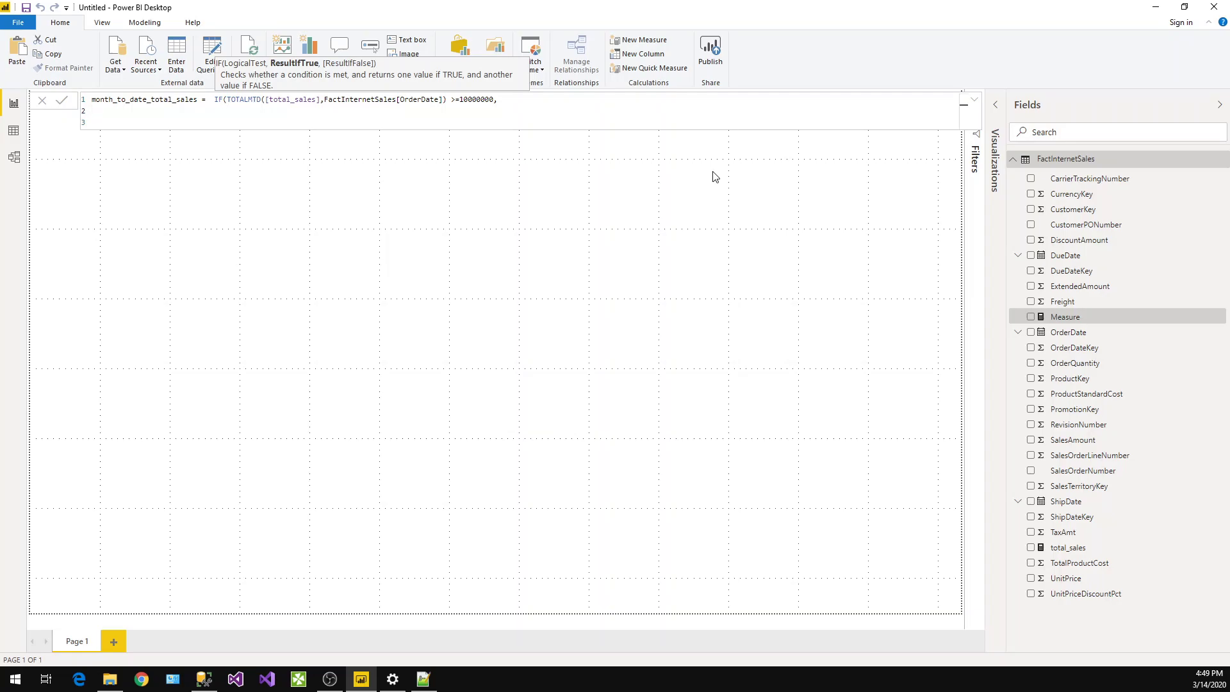
type("con")
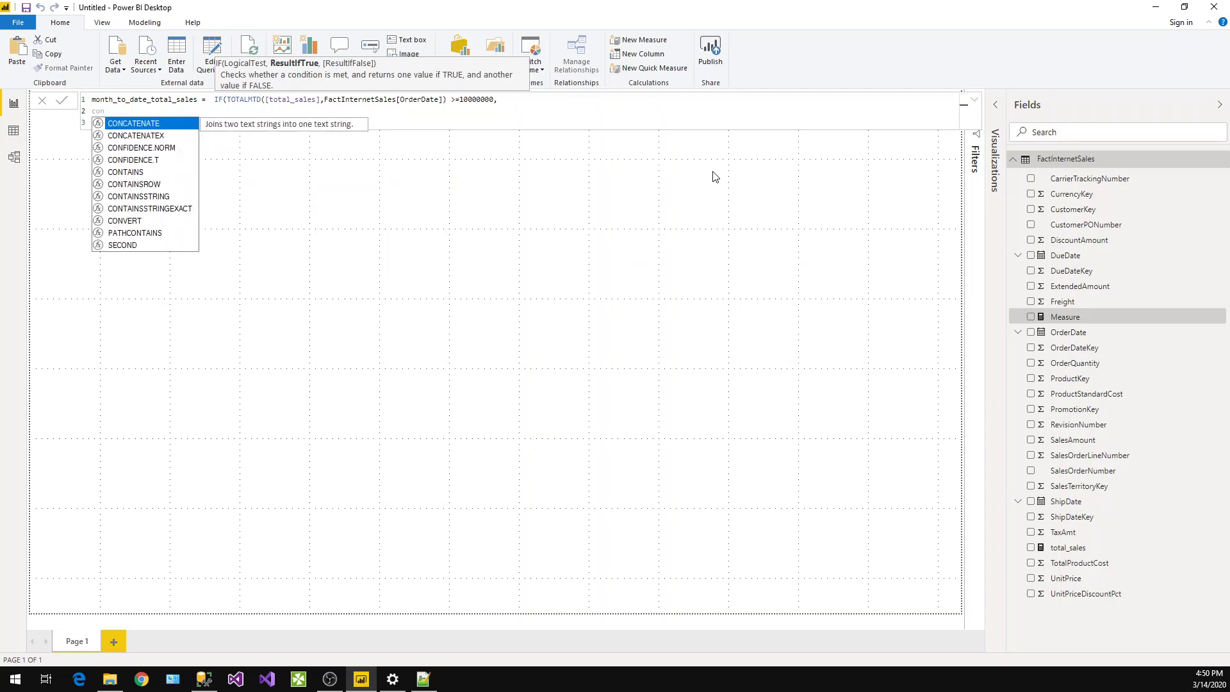
key("Tab")
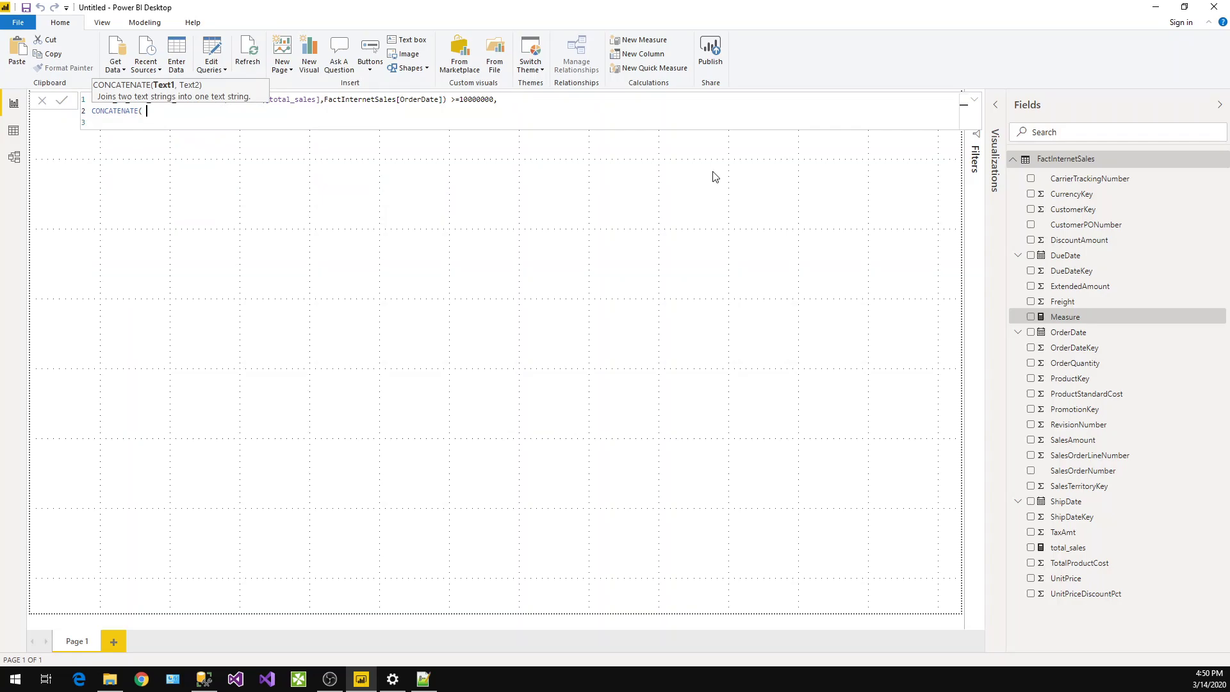
type("tot")
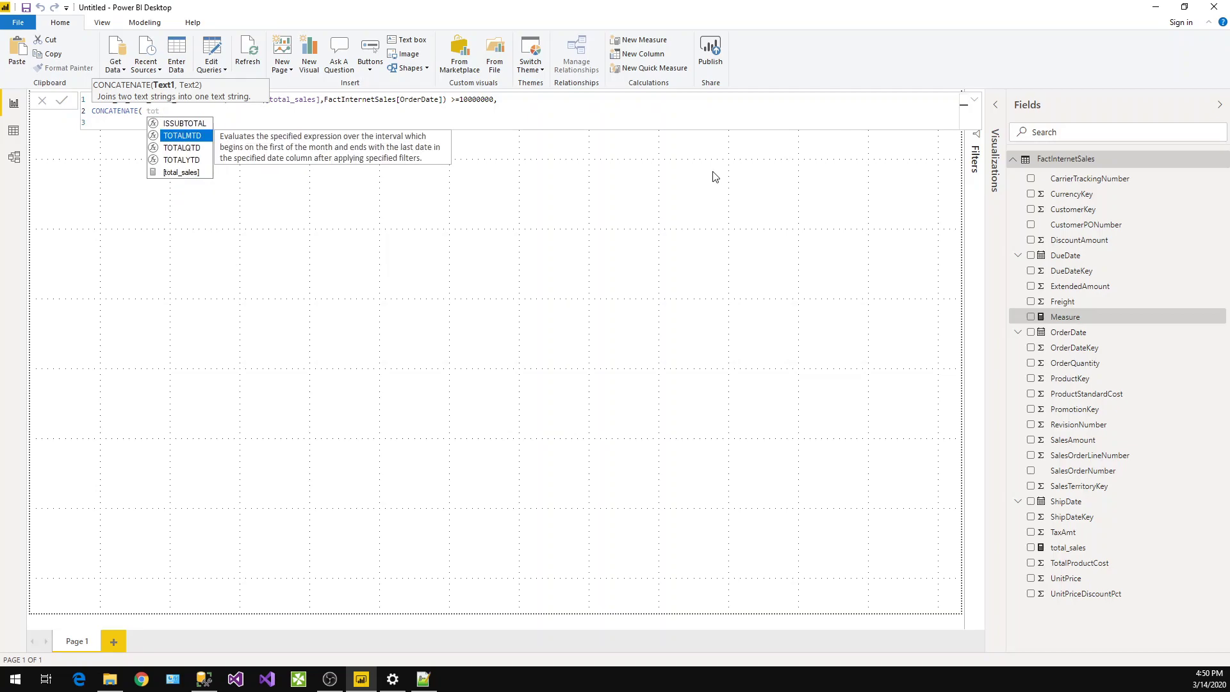
key("Tab")
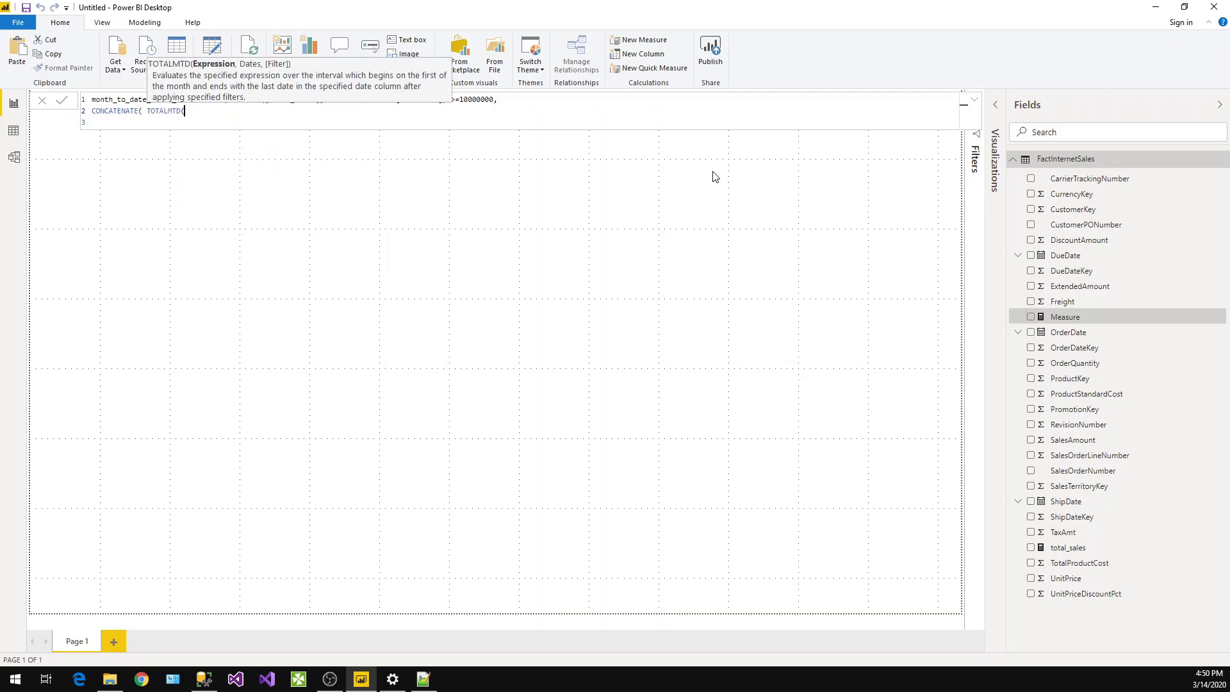
type("to")
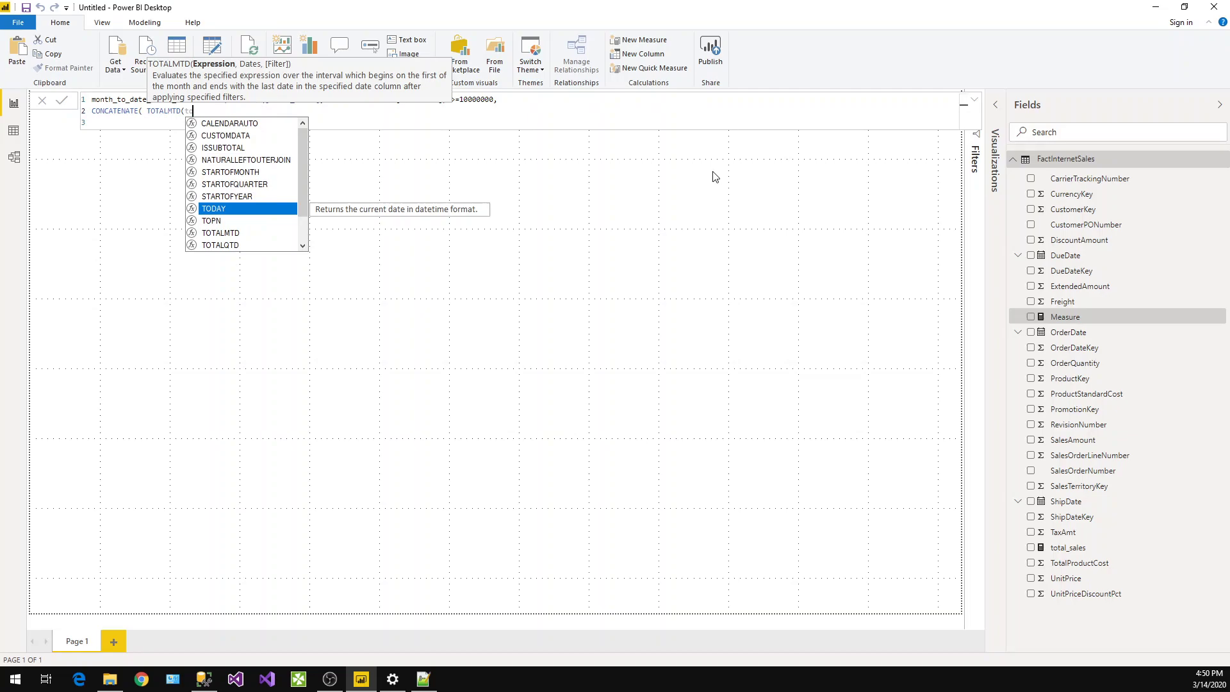
type("t")
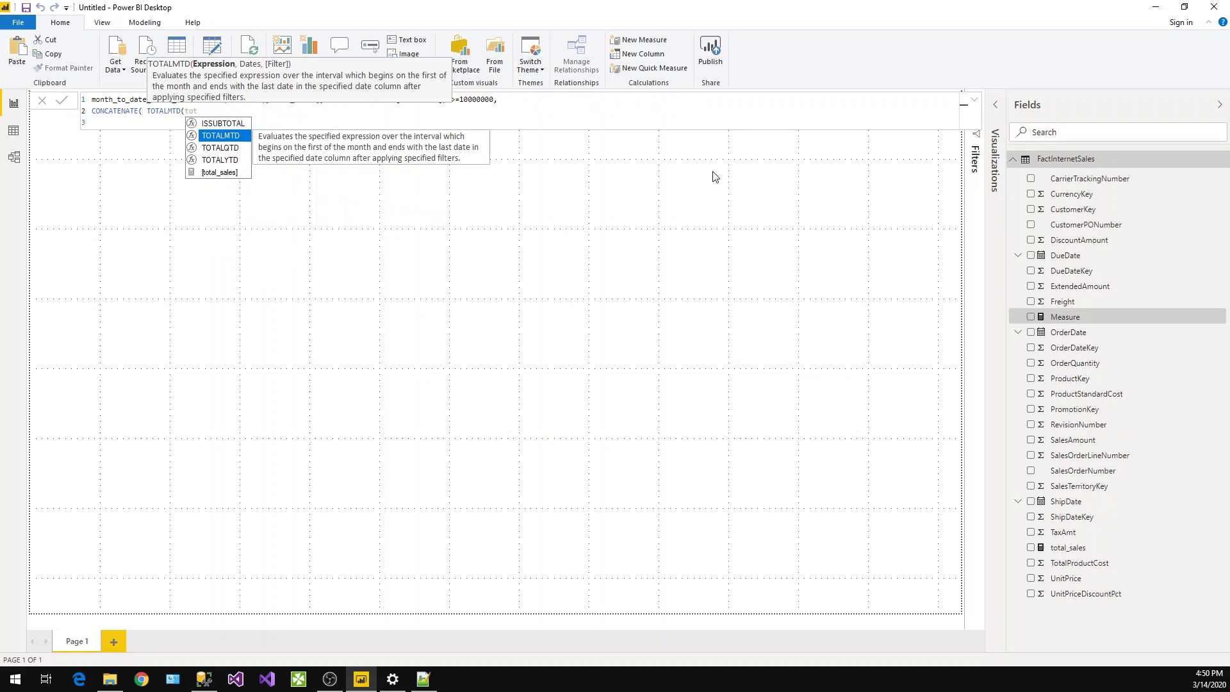
key("Down")
key("Down")
key("Down")
key("Tab")
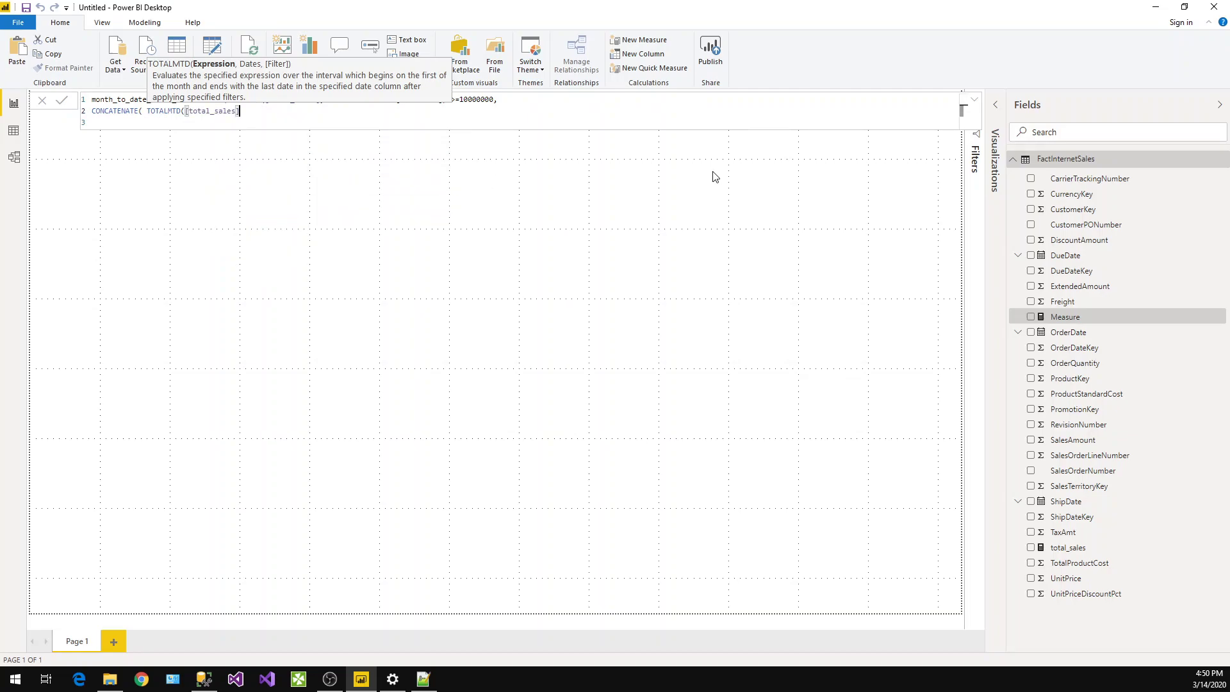
type(",or")
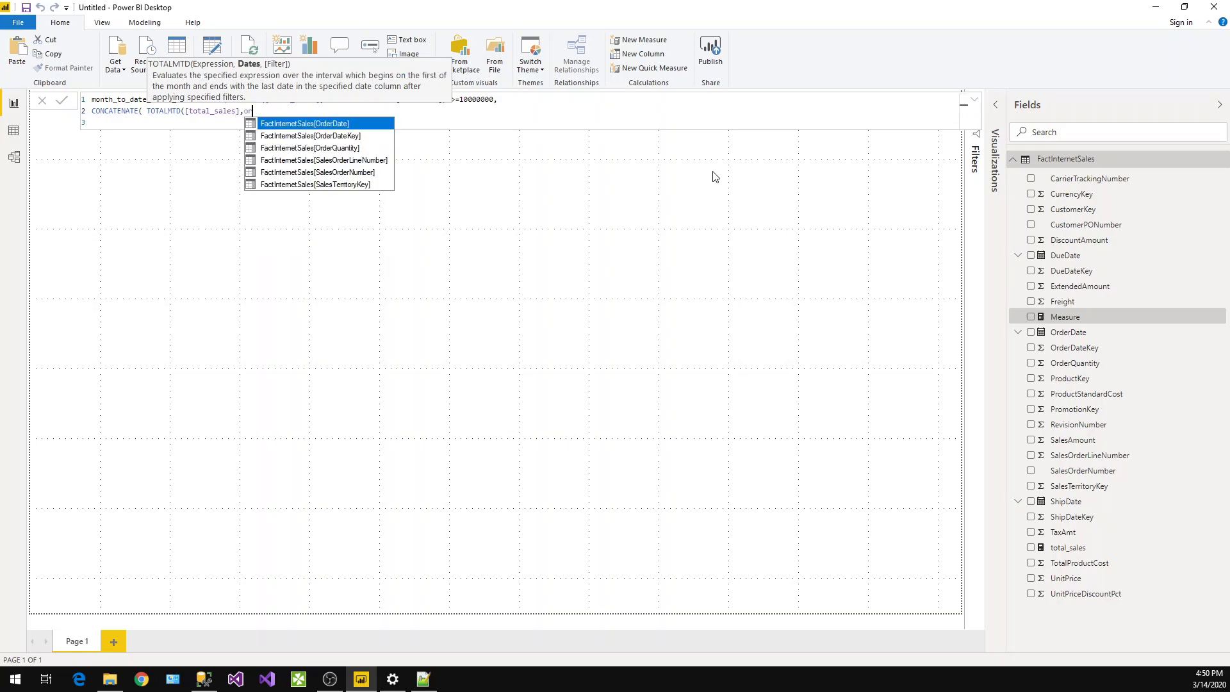
key("Tab")
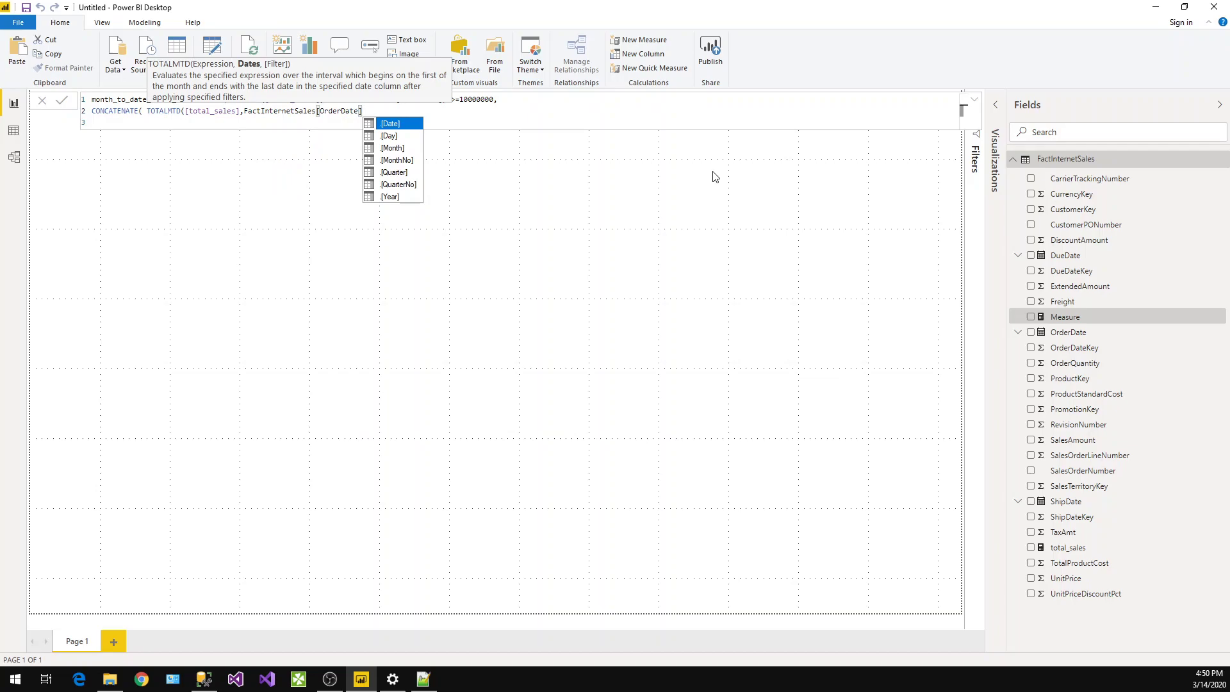
type(")")
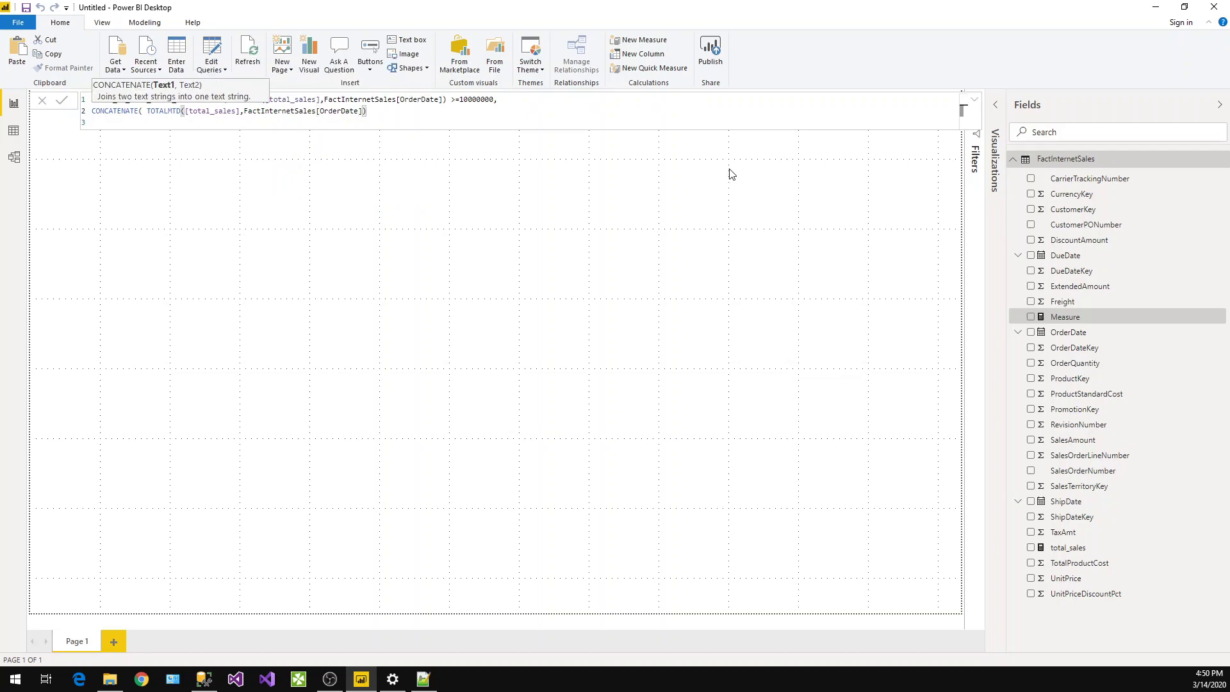
Step: Wrap it in ROUND(…/10000000,2), add the " Cr" suffix, and select the Cr branch
left_click(144, 112)
type("roun")
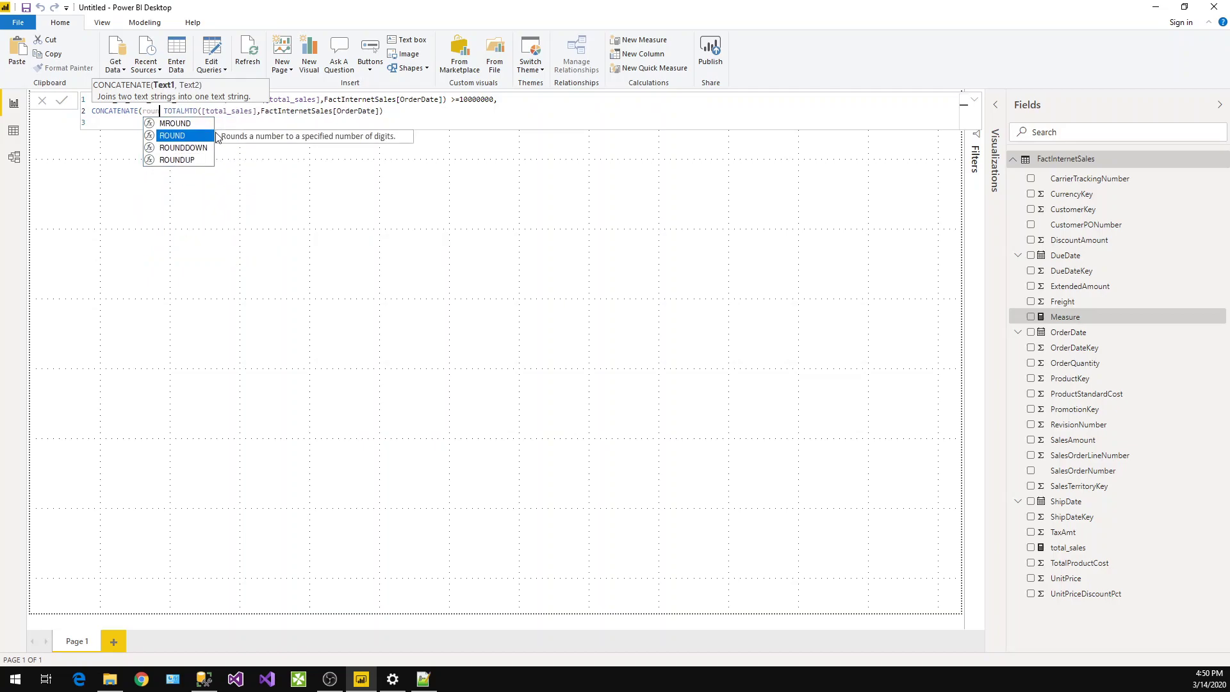
key("Tab")
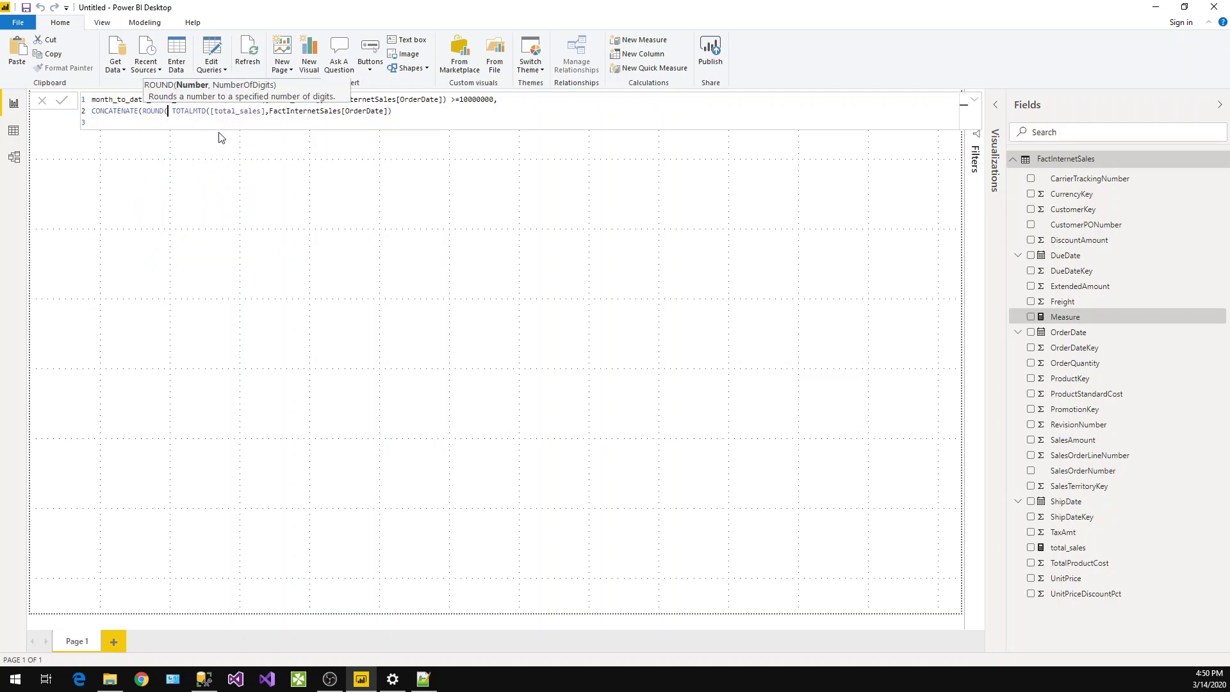
left_click(404, 113)
type("/10000000,2")
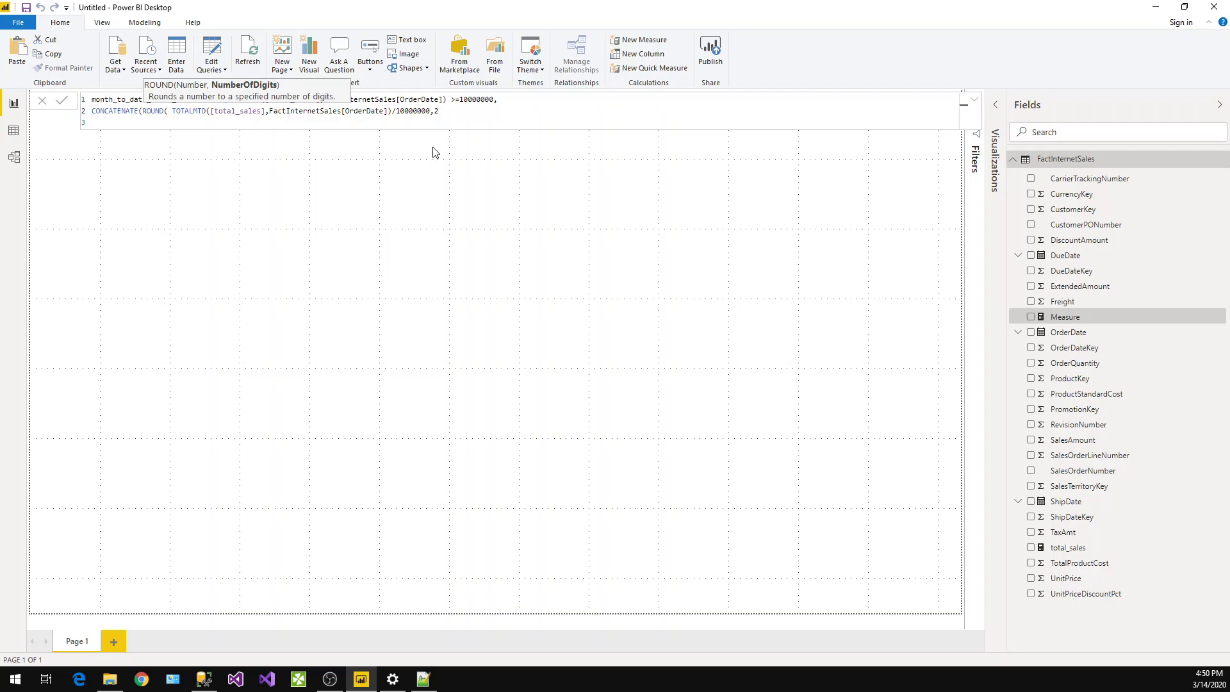
type(",")
key("BackSpace")
type("),")
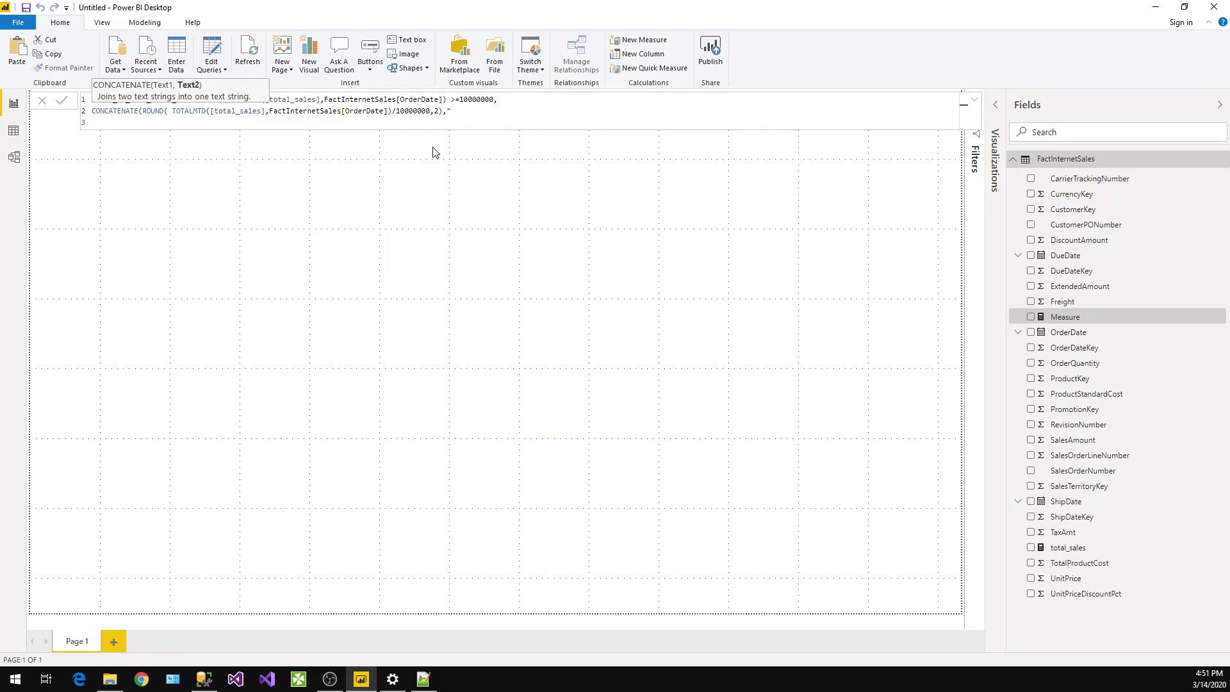
type("\" Cr\")")
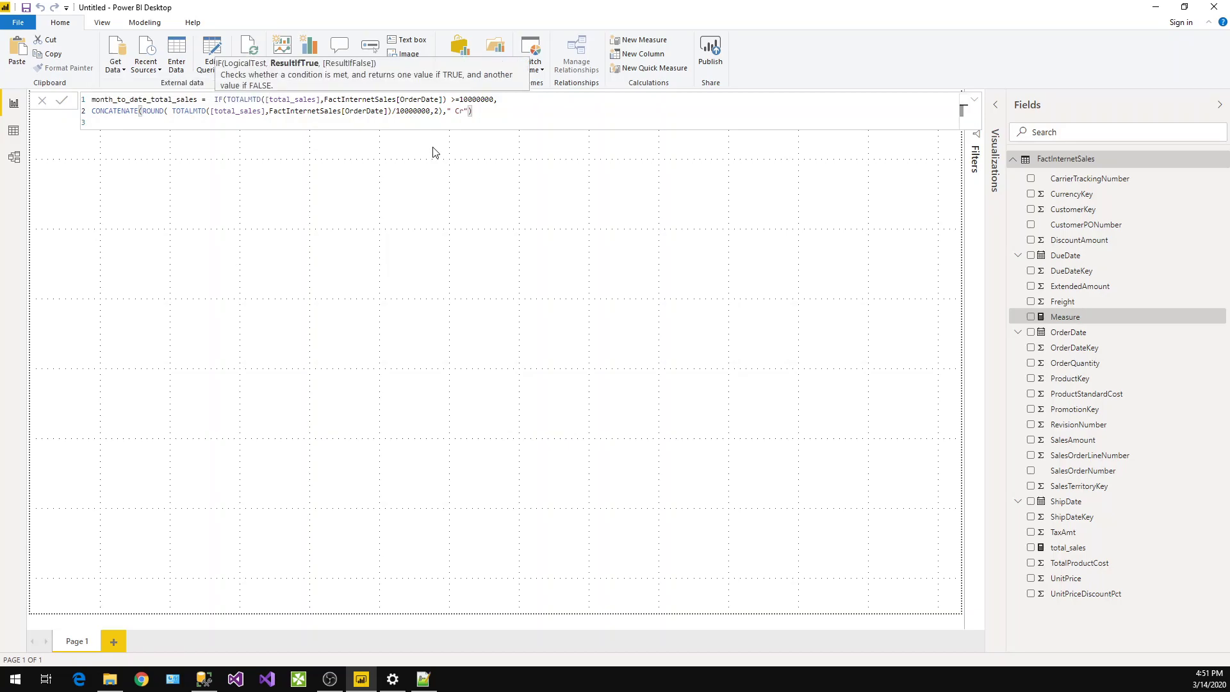
type(",")
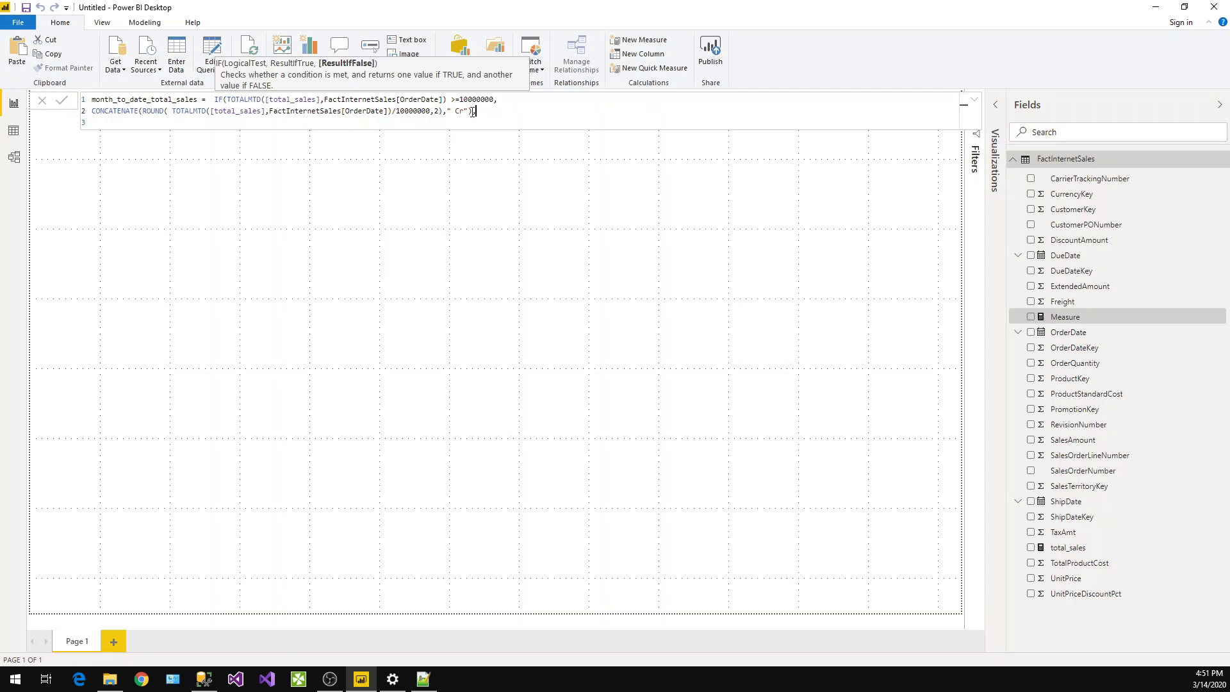
type(",")
left_click_drag(472, 112, 226, 100)
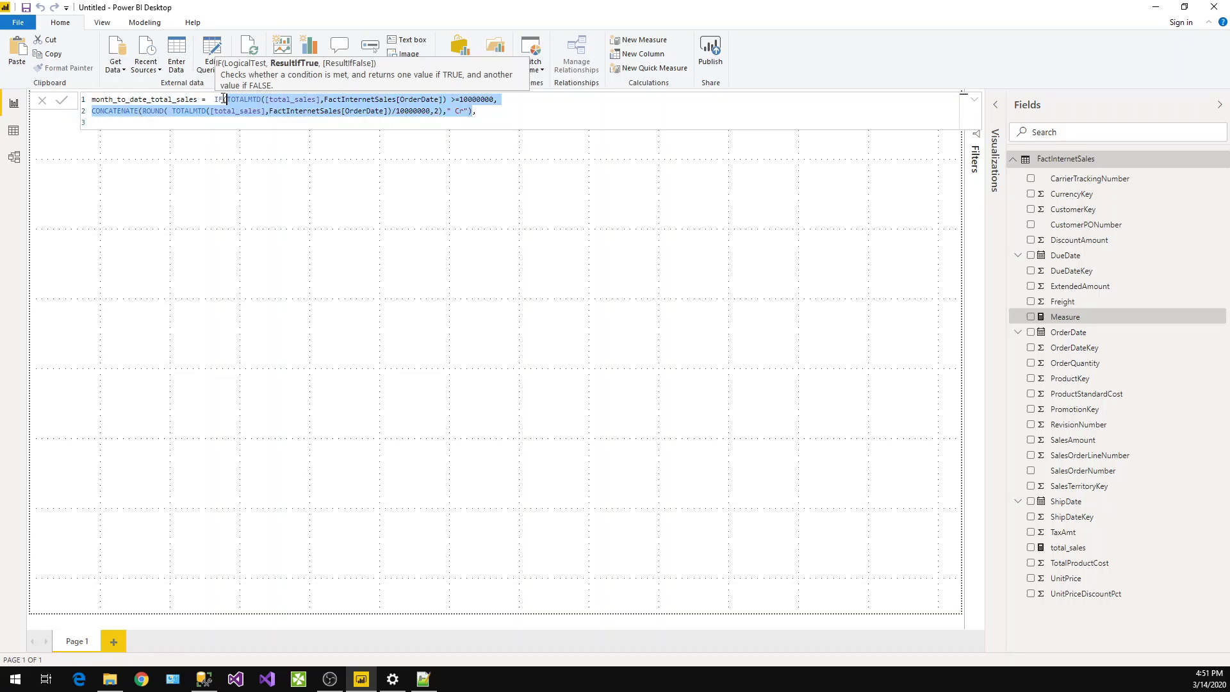
left_click_drag(214, 99, 510, 115)
key("ctrl+c")
Step: Paste a copy of the Cr branch below and change its threshold and divisor to 100000
left_click(504, 116)
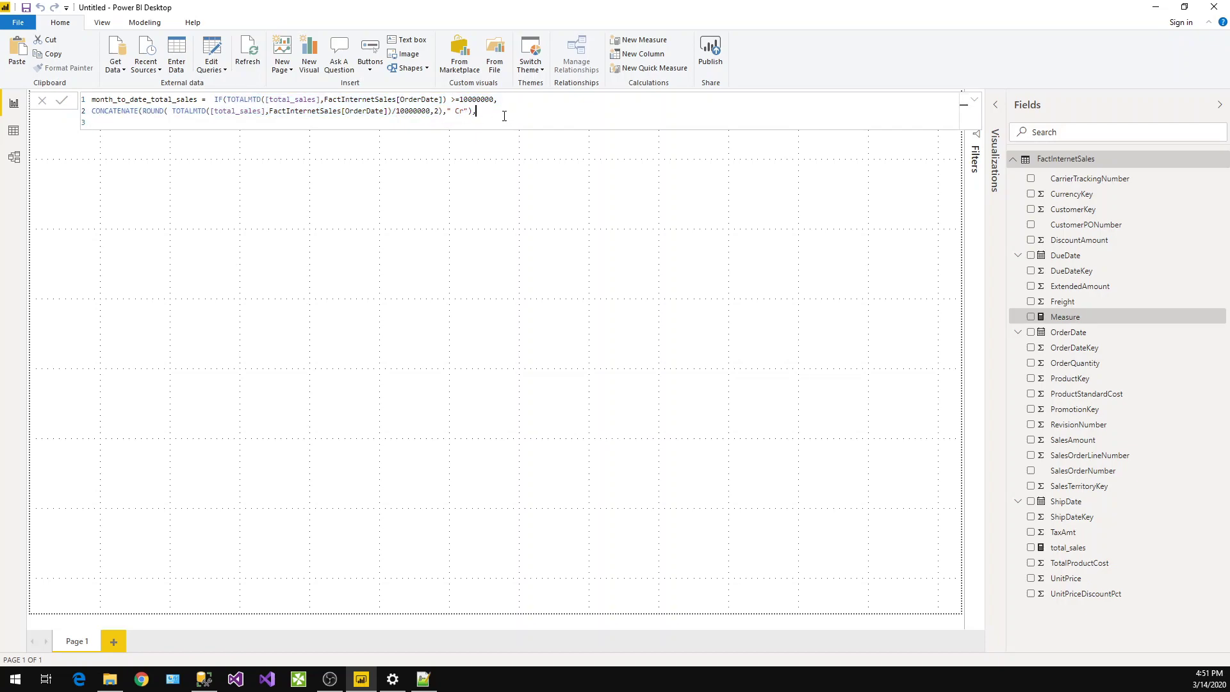
key("shift+Return")
key("ctrl+v")
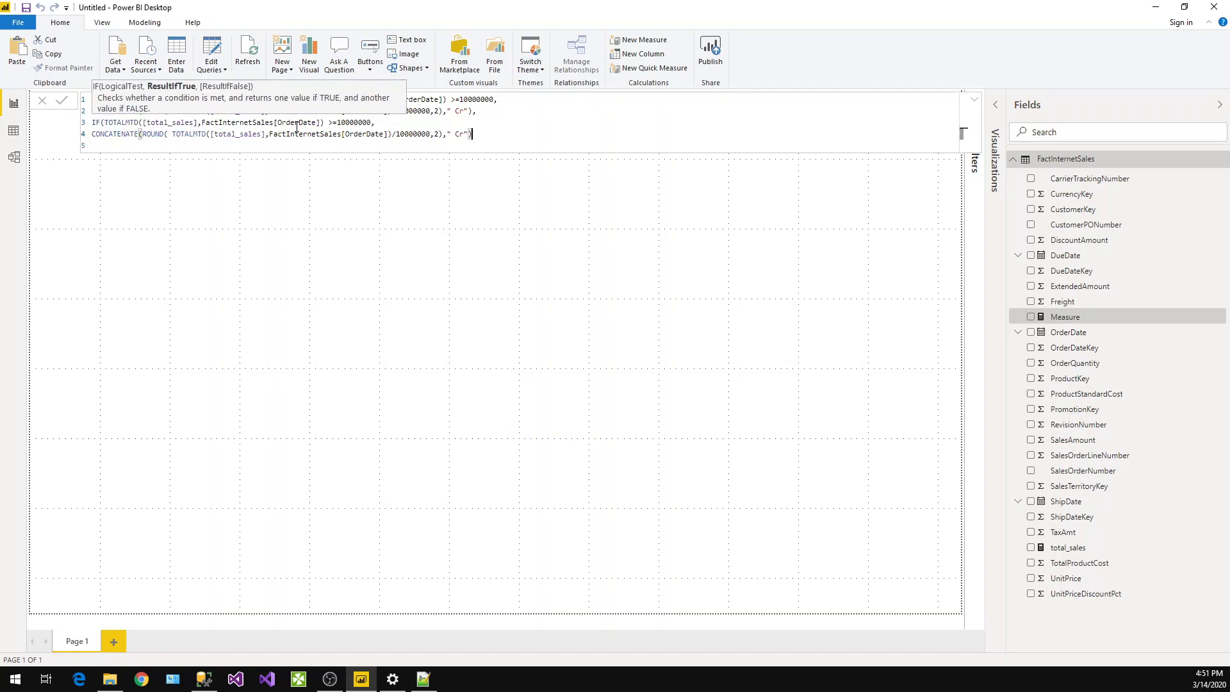
left_click(356, 125)
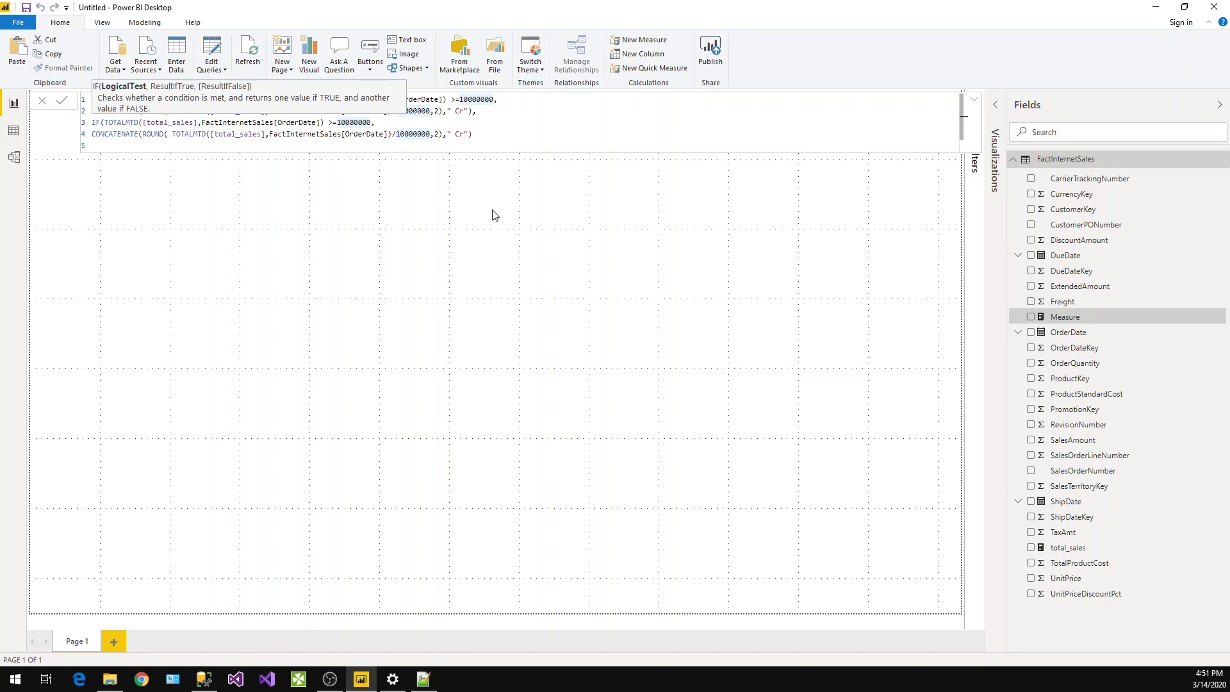
key("BackSpace")
key("BackSpace")
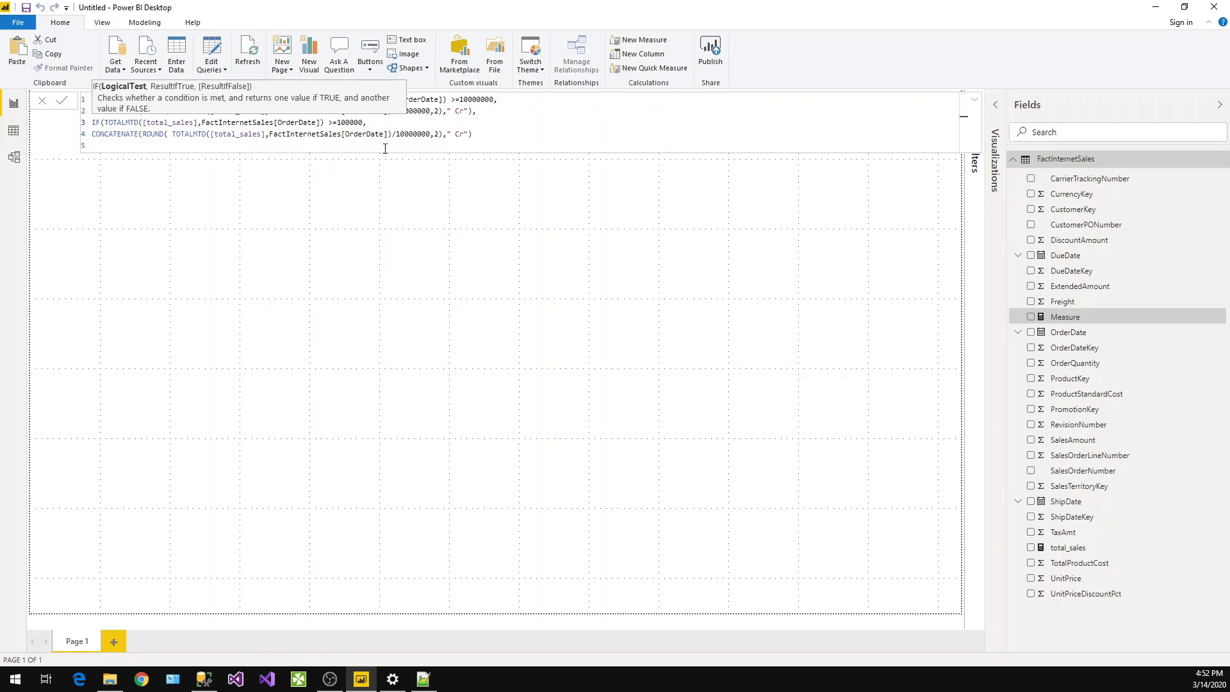
left_click(422, 135)
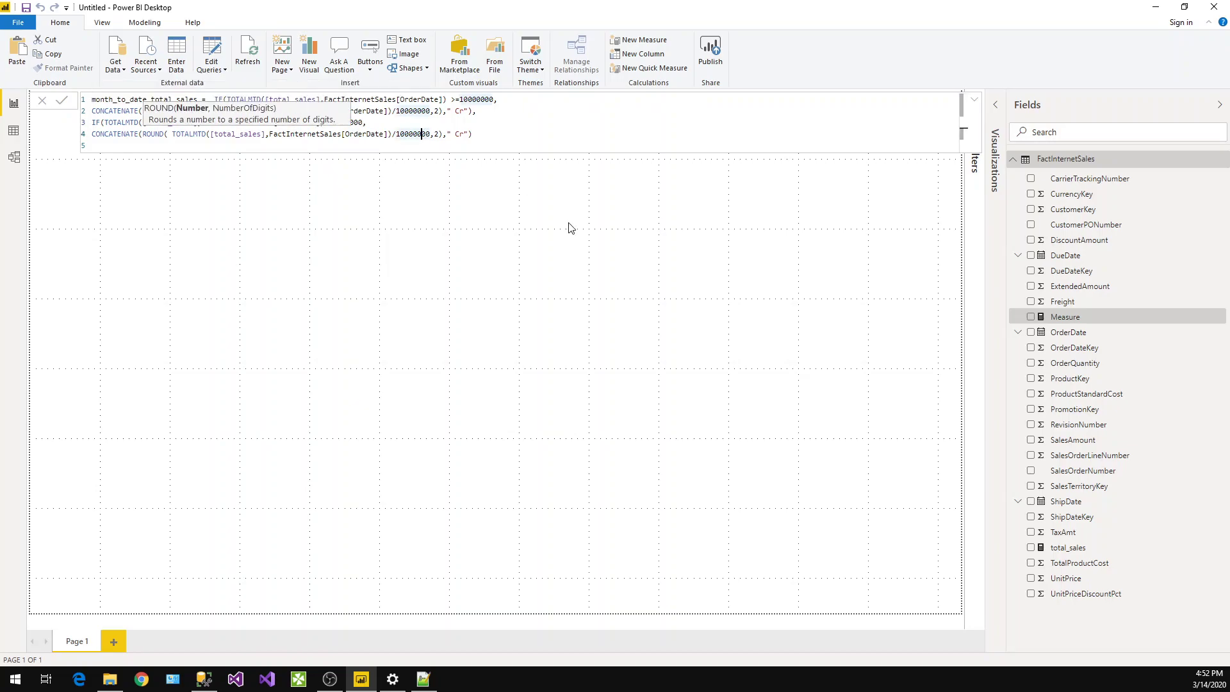
key("BackSpace")
key("BackSpace")
Step: Change the copied suffix to " Lakh", add a trailing comma, and select the Lakh branch
key("End")
key("Left")
key("Left")
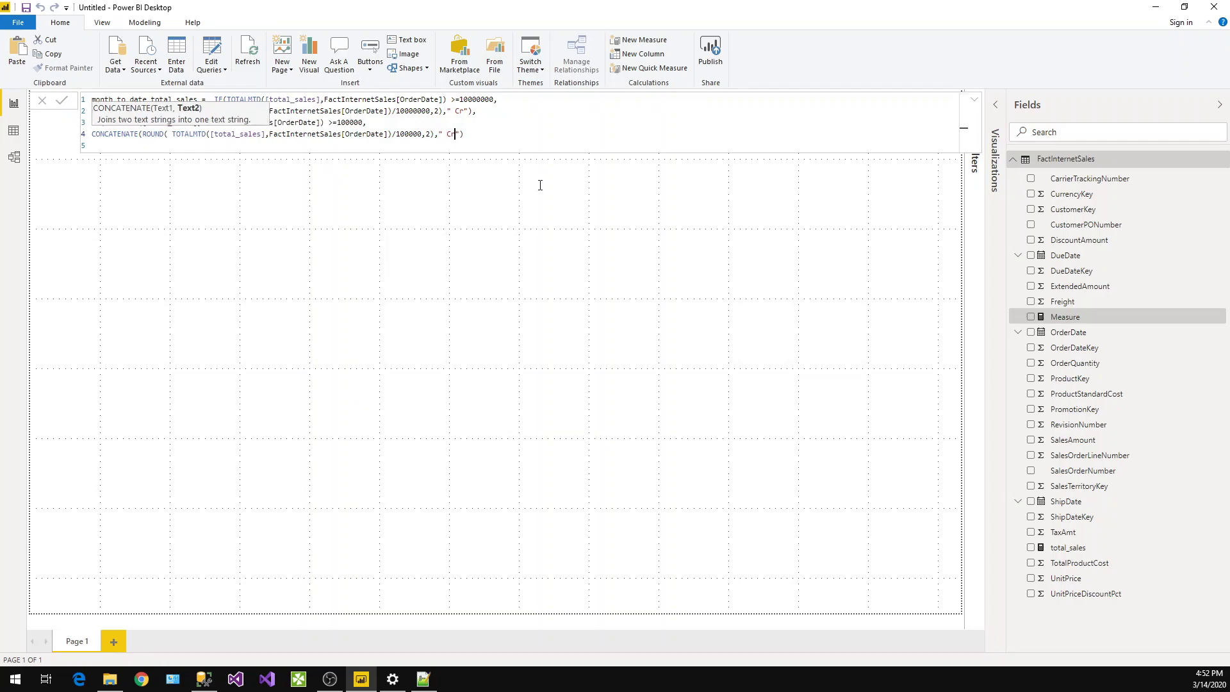
key("BackSpace")
key("BackSpace")
type("Lak")
type("j")
key("BackSpace")
type("h")
left_click(493, 136)
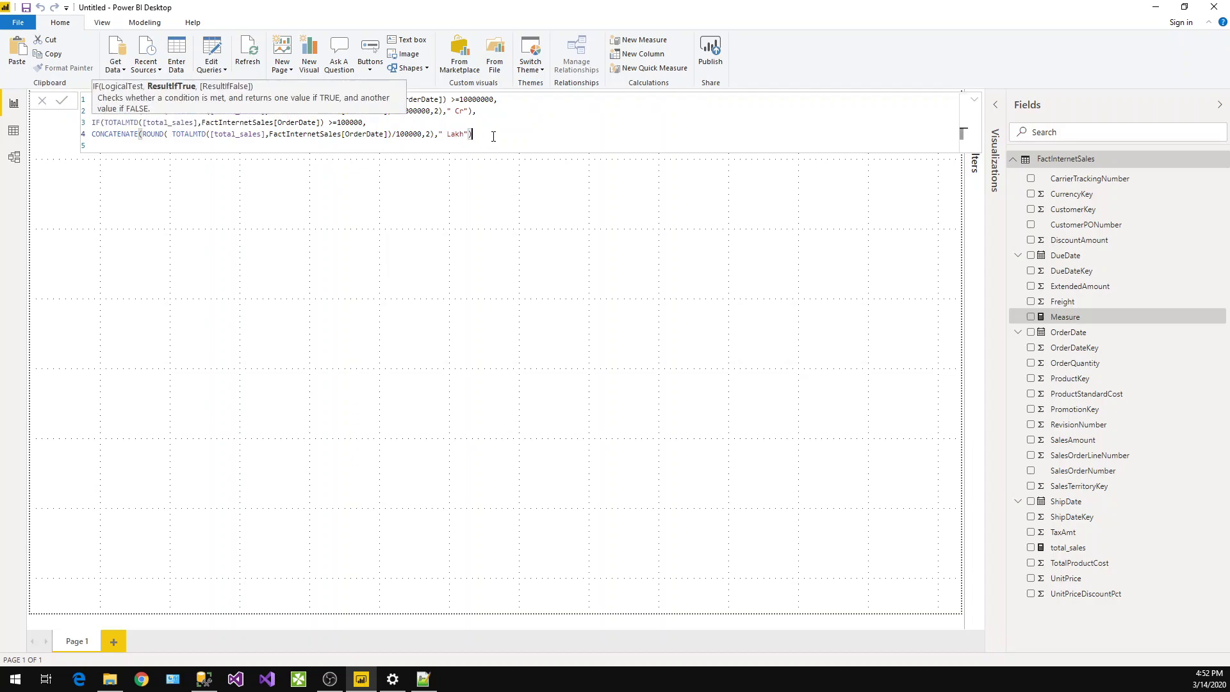
type(",")
key("alt")
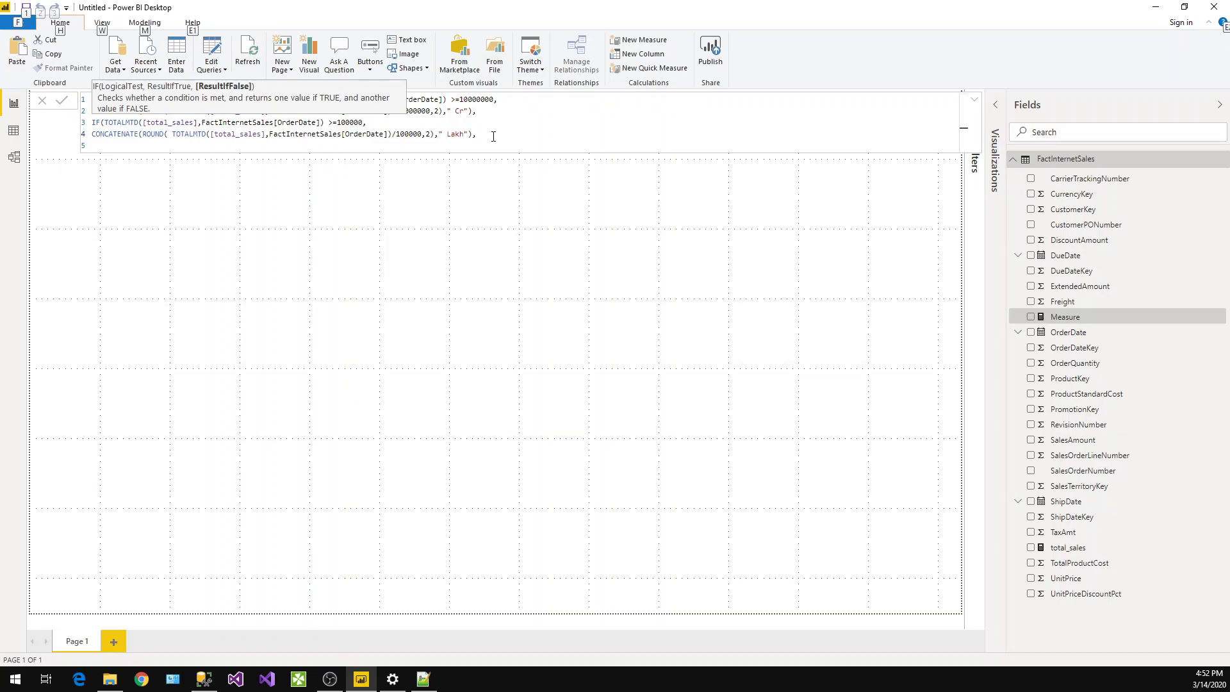
key("Escape")
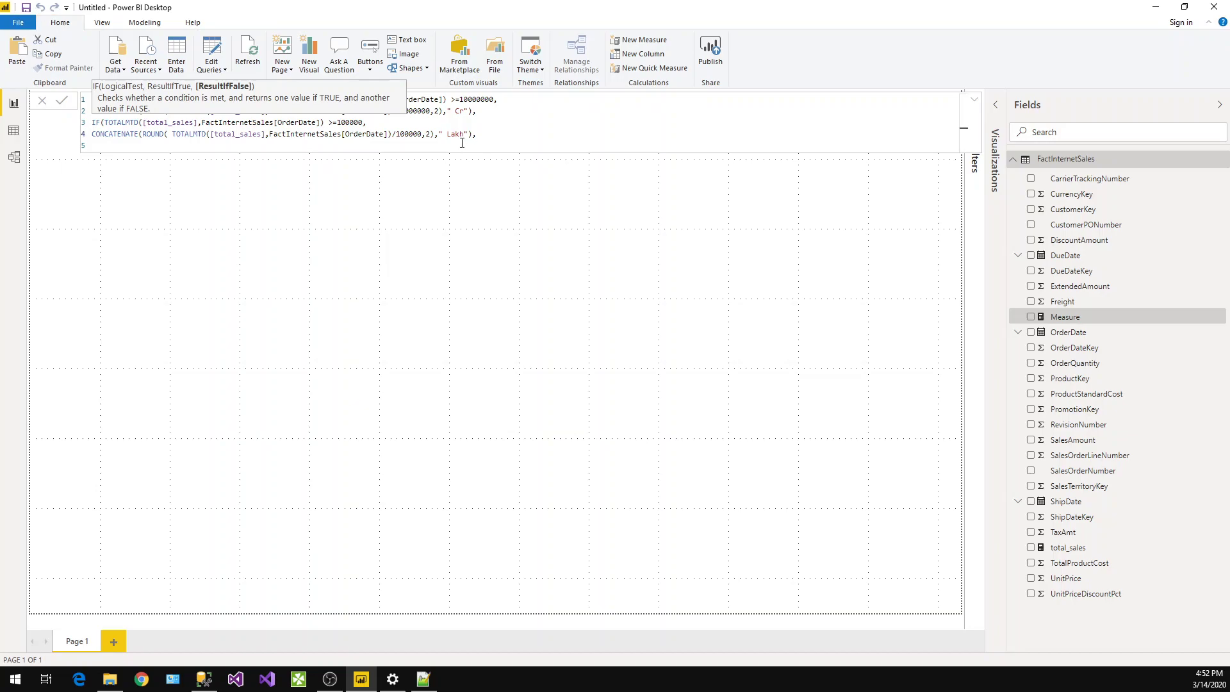
left_click_drag(475, 133, 90, 124)
key("ctrl+c")
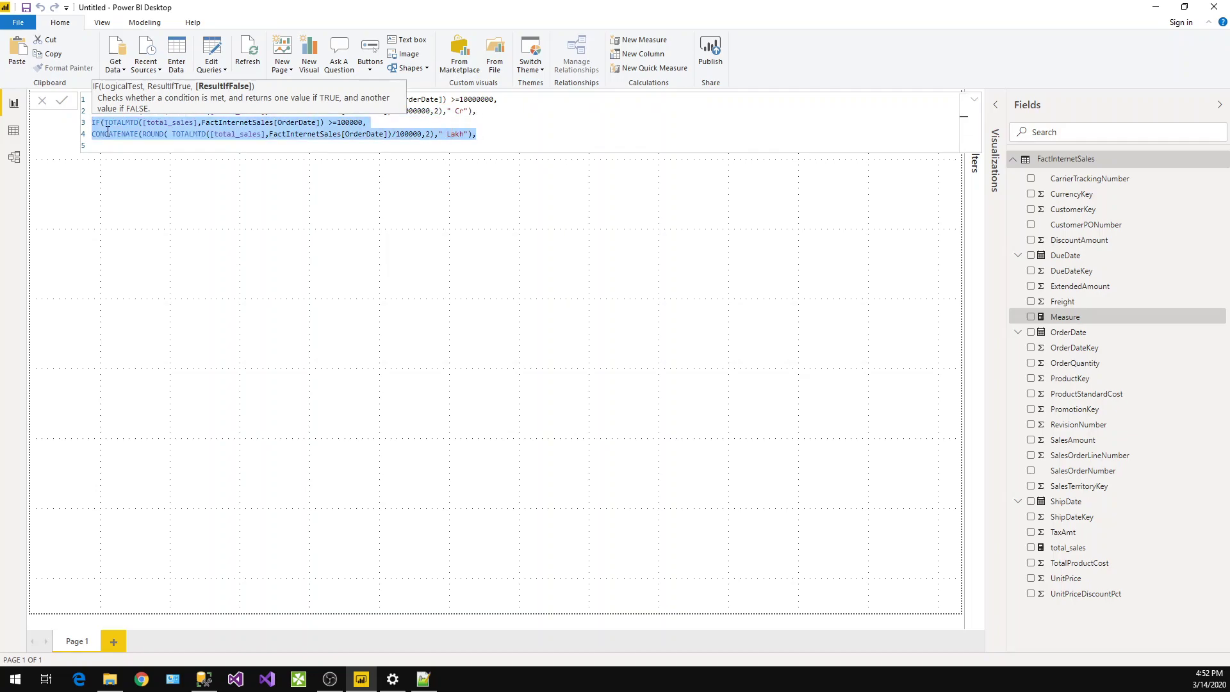
Step: Paste the Lakh branch again as a K branch with threshold and divisor 1000 and " K" suffix
left_click(101, 146)
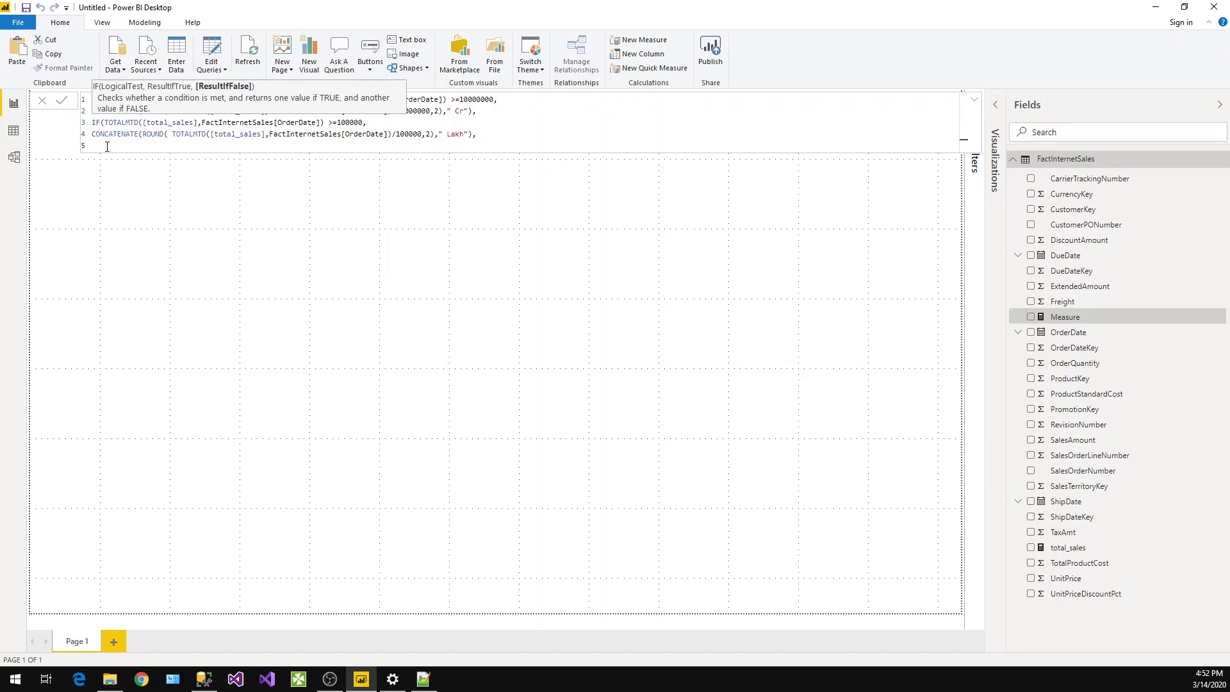
key("ctrl+v")
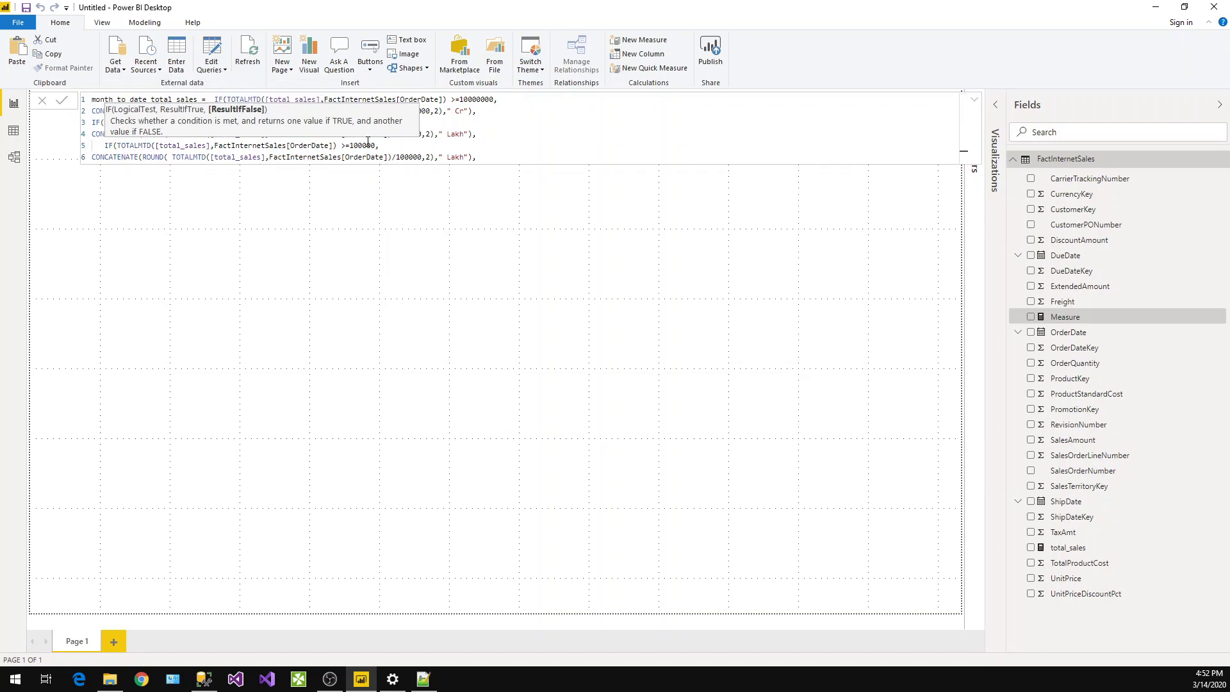
left_click(368, 145)
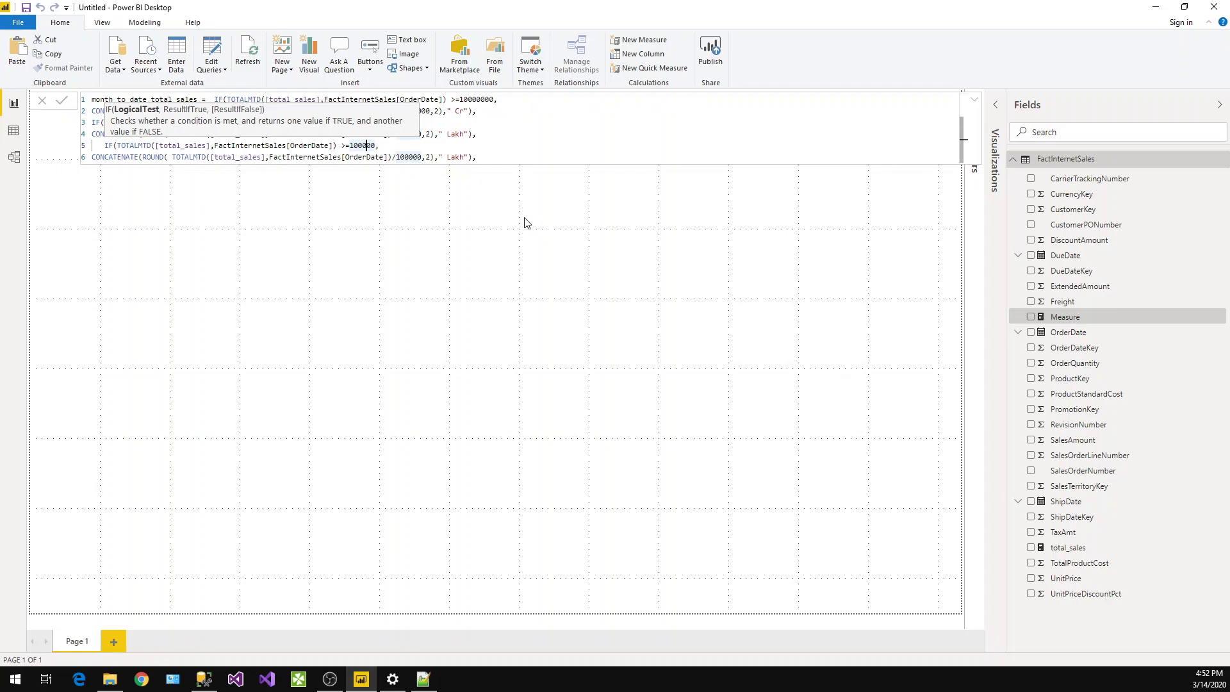
key("BackSpace")
key("BackSpace")
left_click(418, 158)
key("BackSpace")
key("BackSpace")
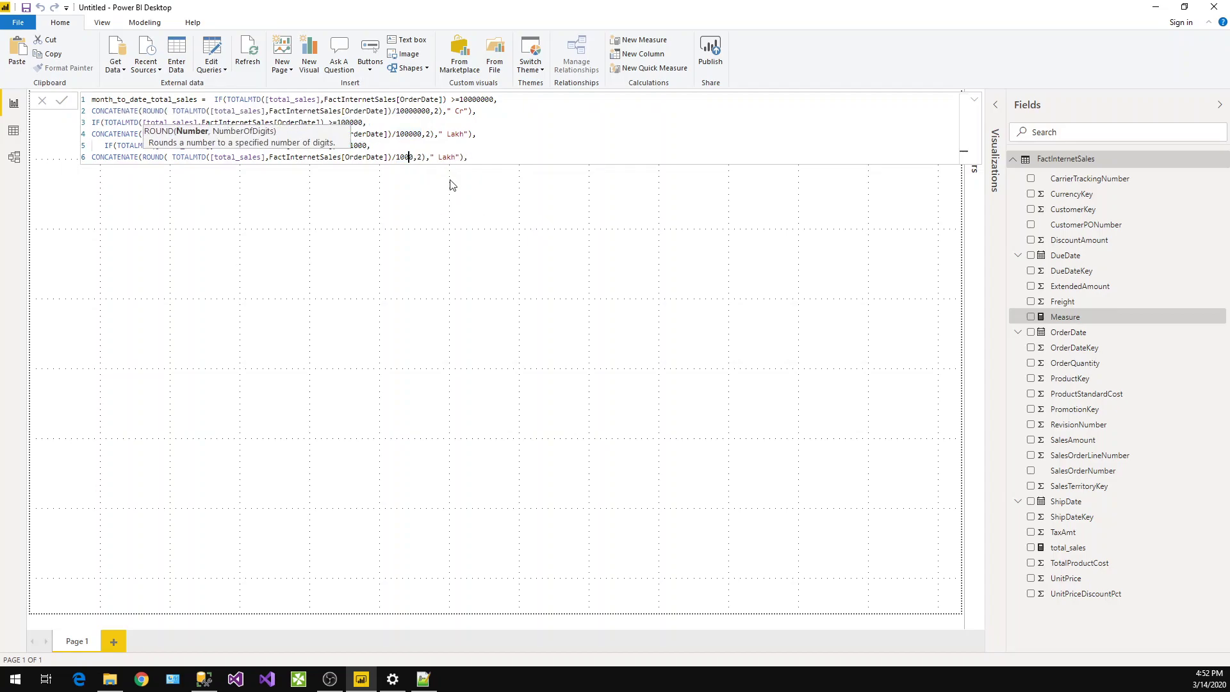
left_click(454, 158)
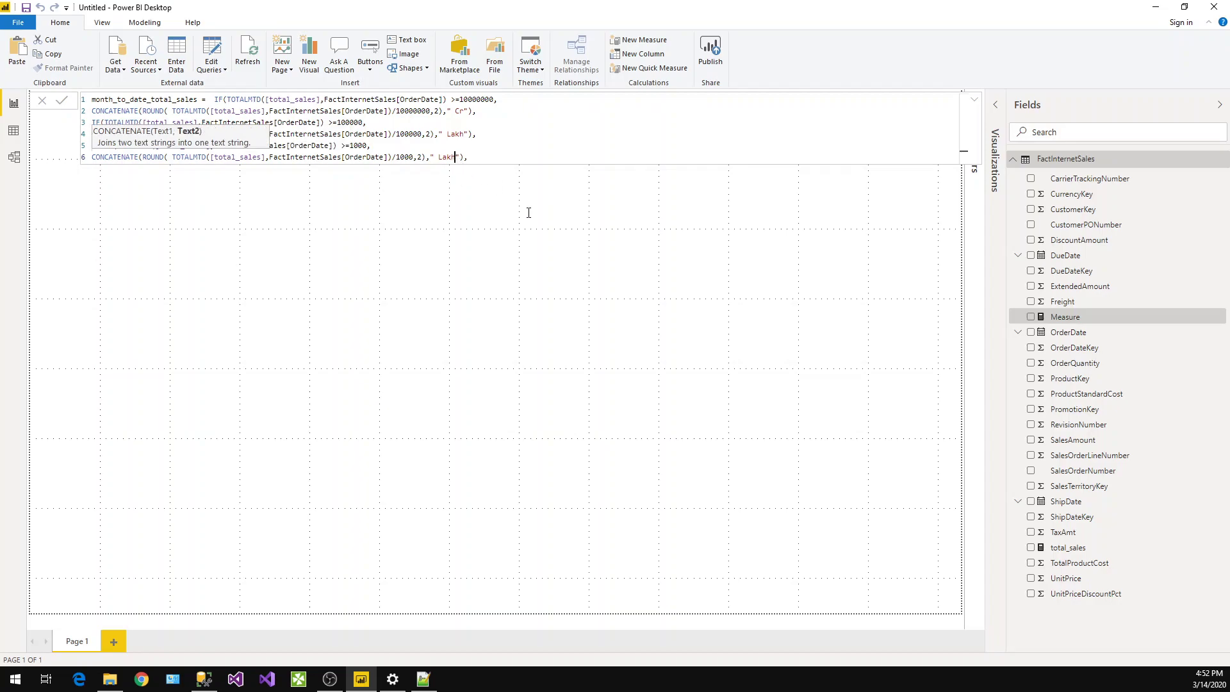
key("BackSpace")
key("BackSpace")
key("BackSpace")
key("BackSpace")
type("K")
Step: Remove the trailing comma, close the nested IF parentheses, and commit the measure
left_click(455, 157)
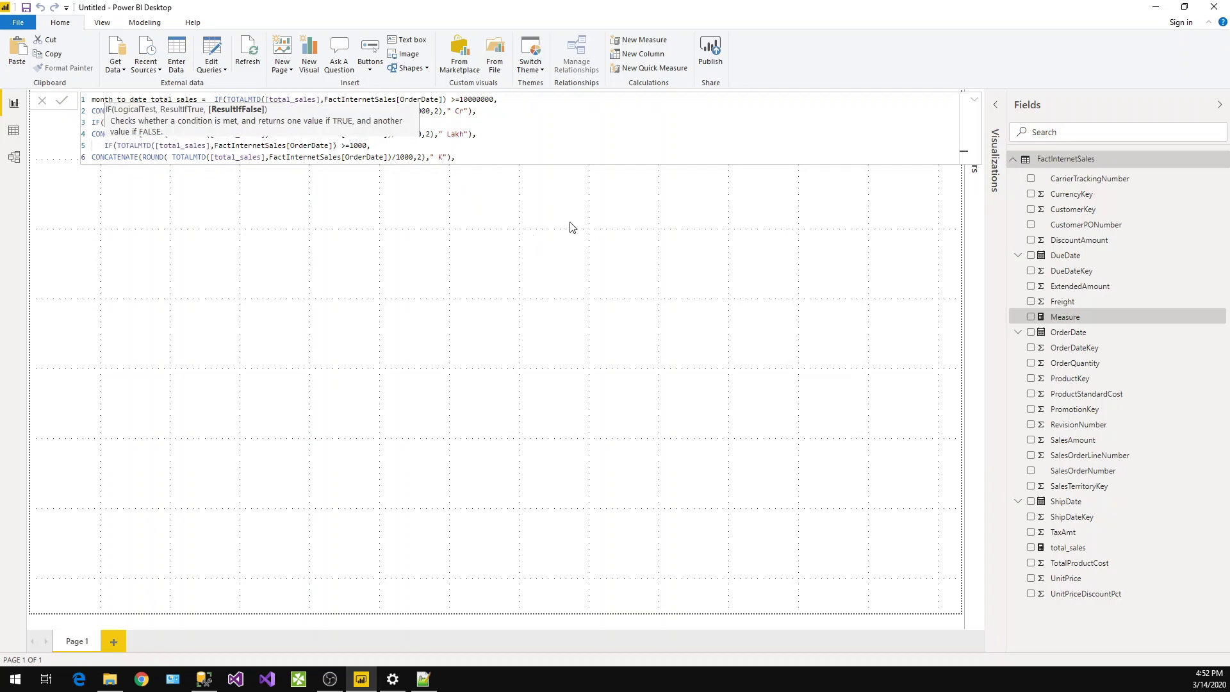
key("BackSpace")
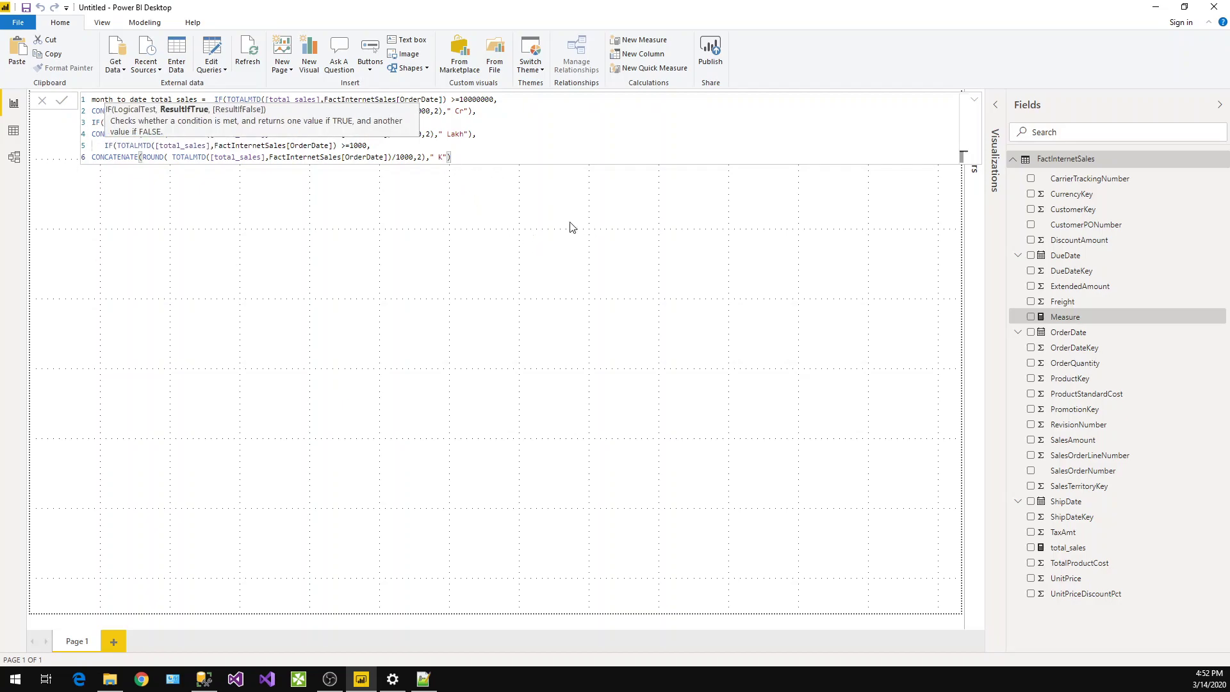
type(")")
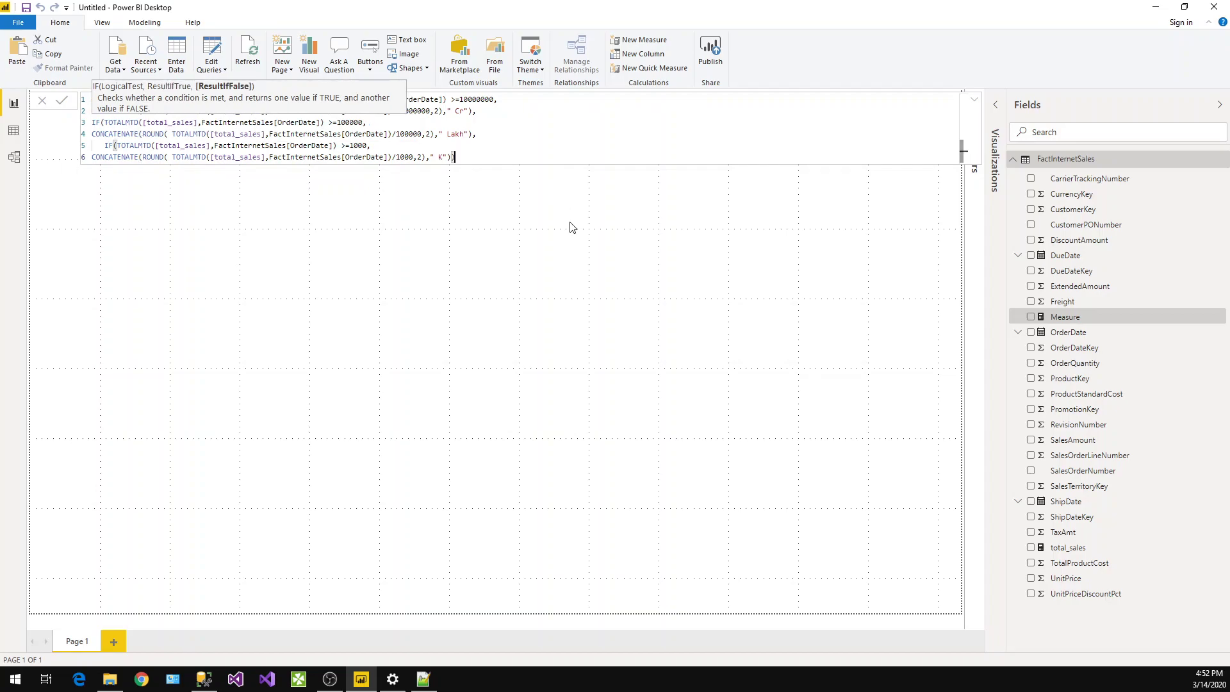
type(")")
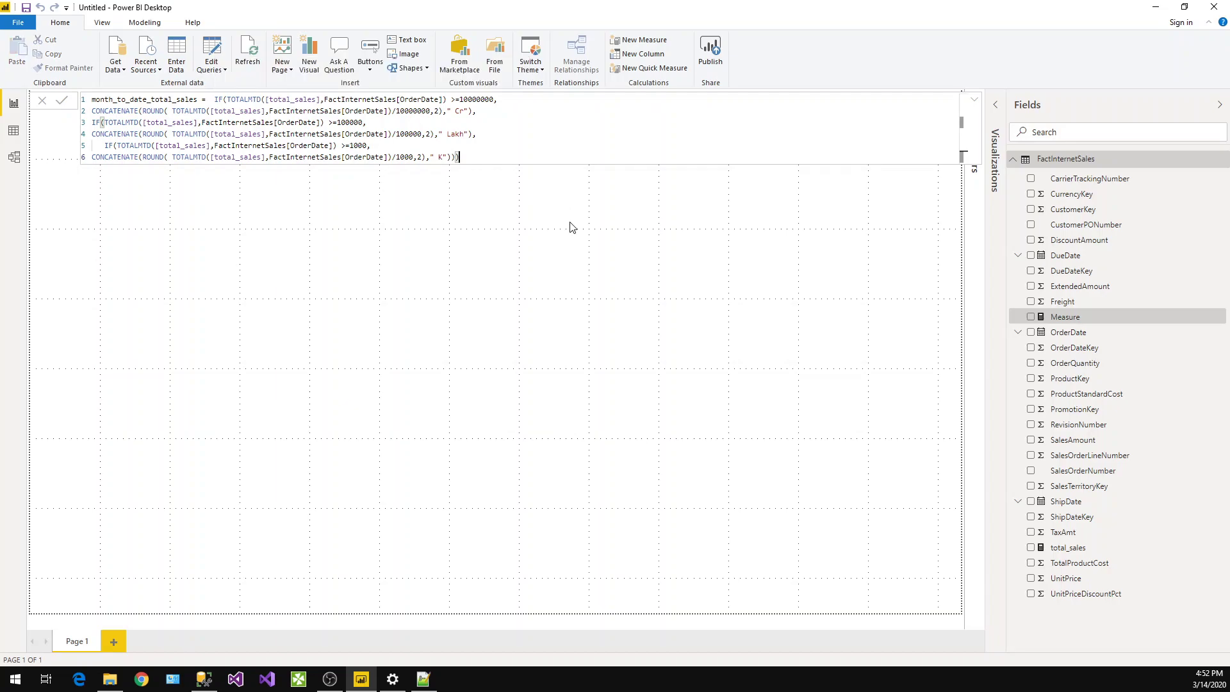
key("Return")
type(")")
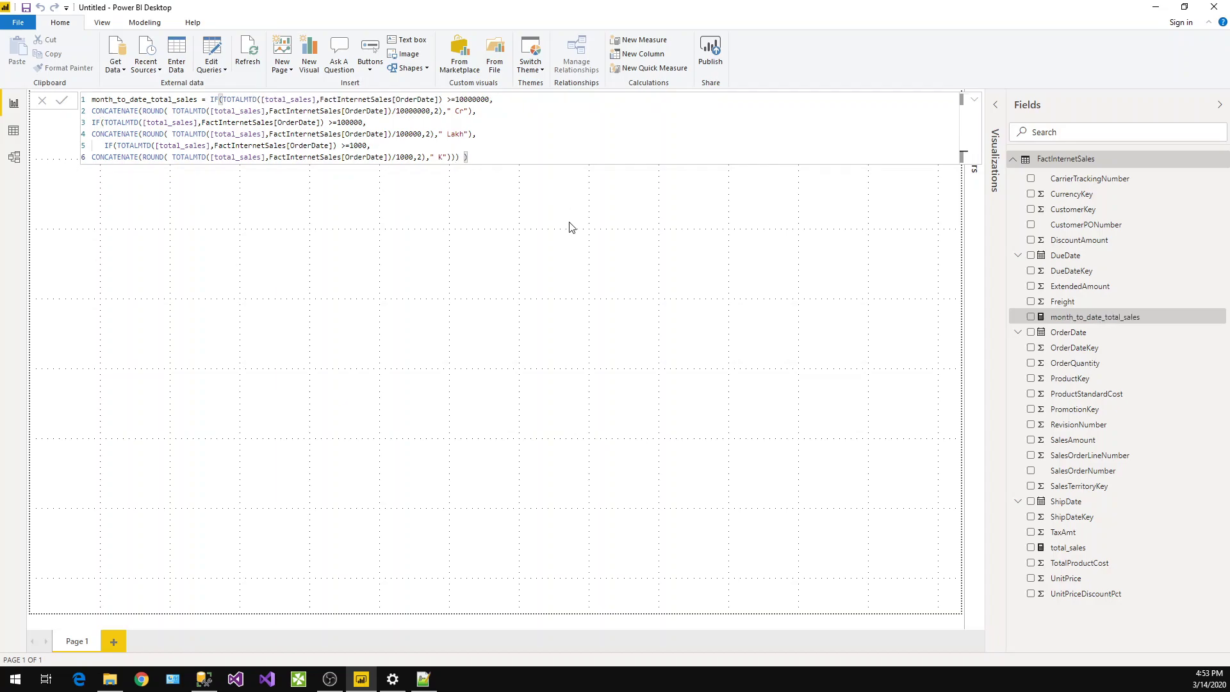
Step: Add a Card visual showing month_to_date_total_sales (45.69 K) and widen it at the top-left
left_click(572, 228)
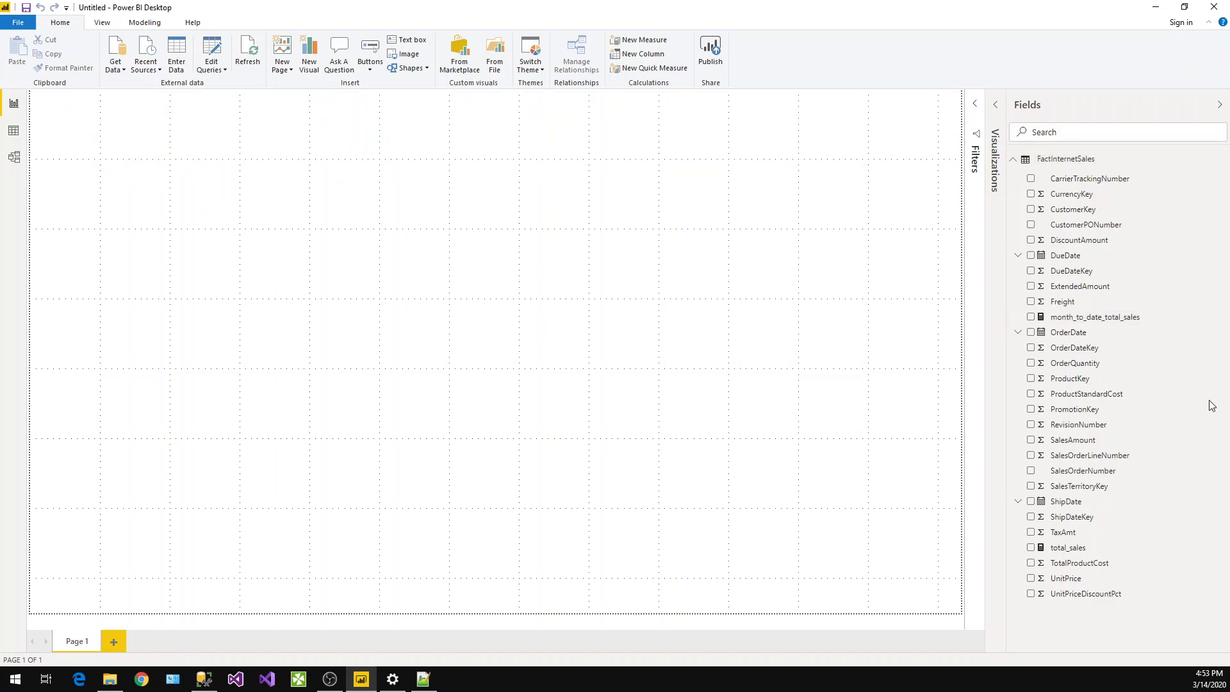
left_click(996, 106)
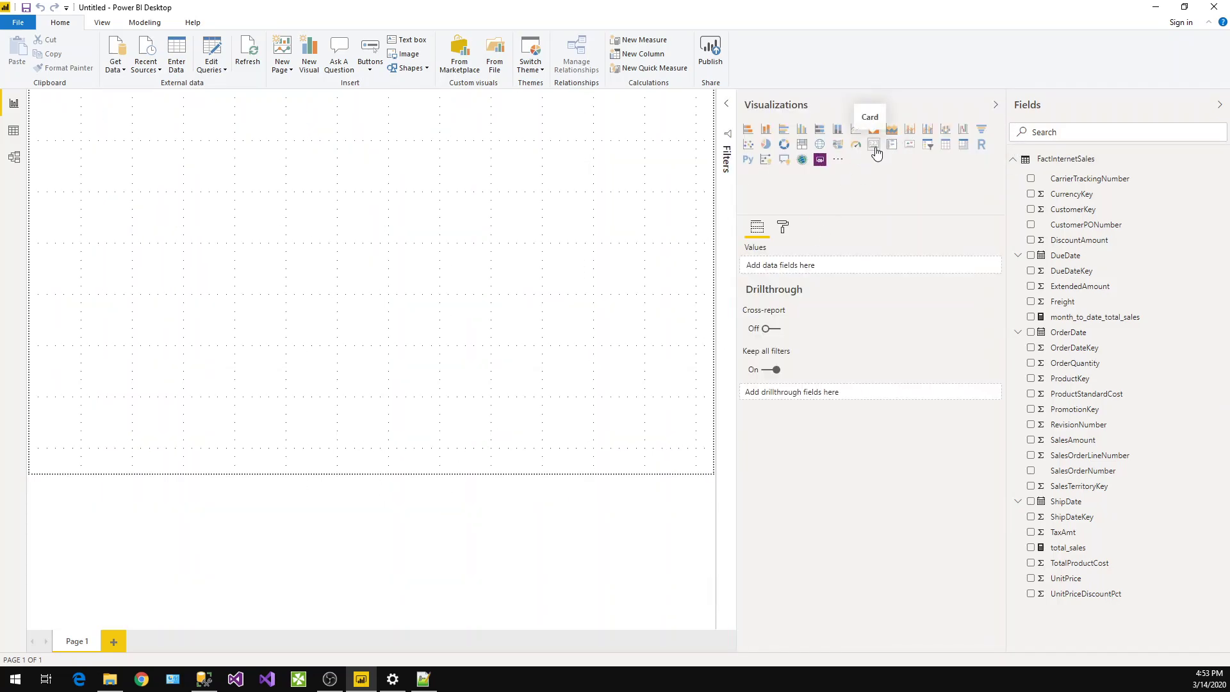
left_click(875, 147)
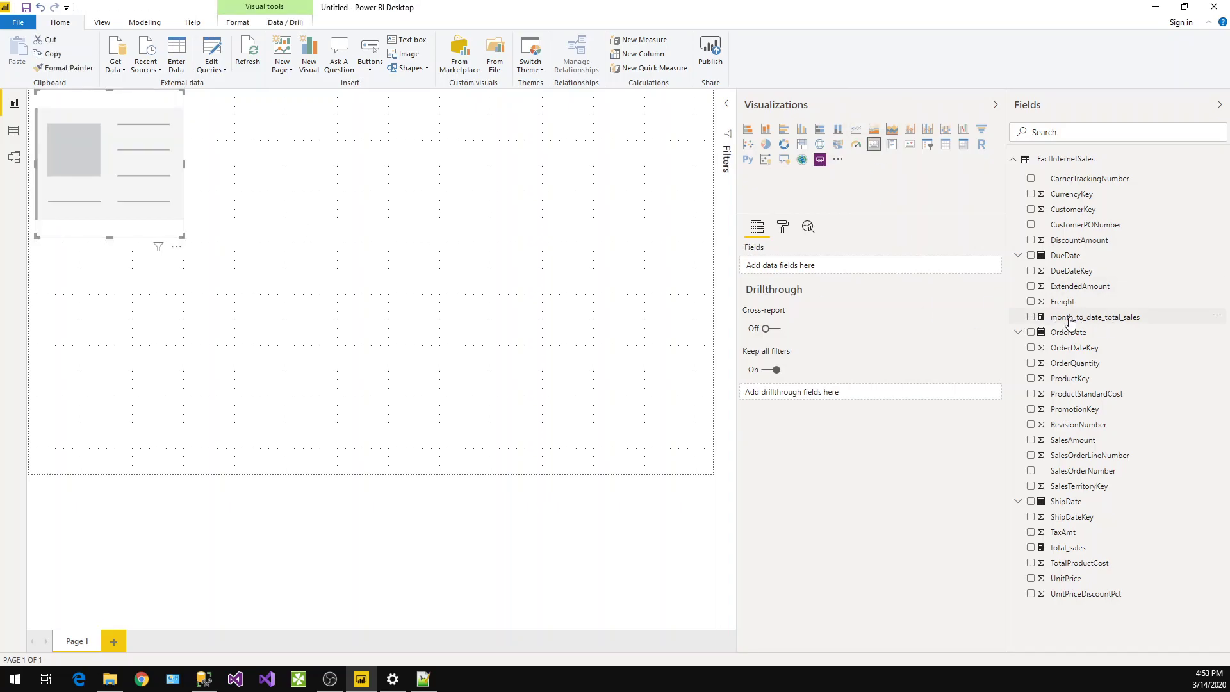
left_click(1031, 317)
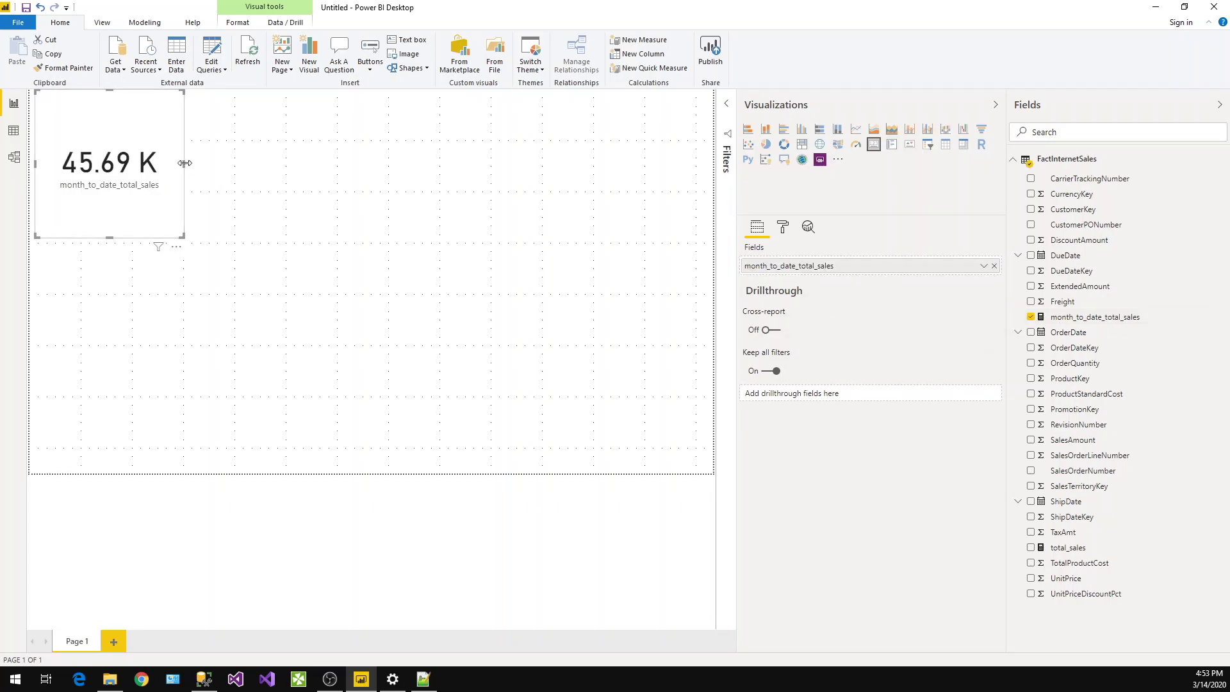
left_click_drag(185, 163, 249, 172)
left_click(256, 183)
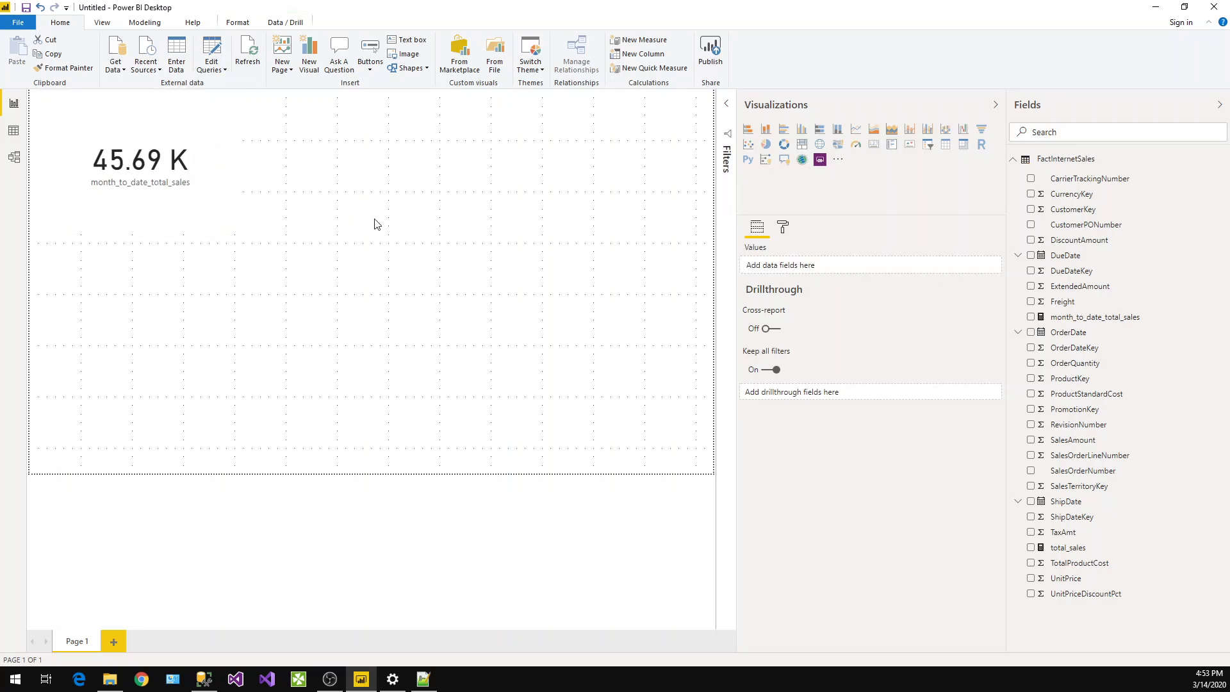
left_click(202, 210)
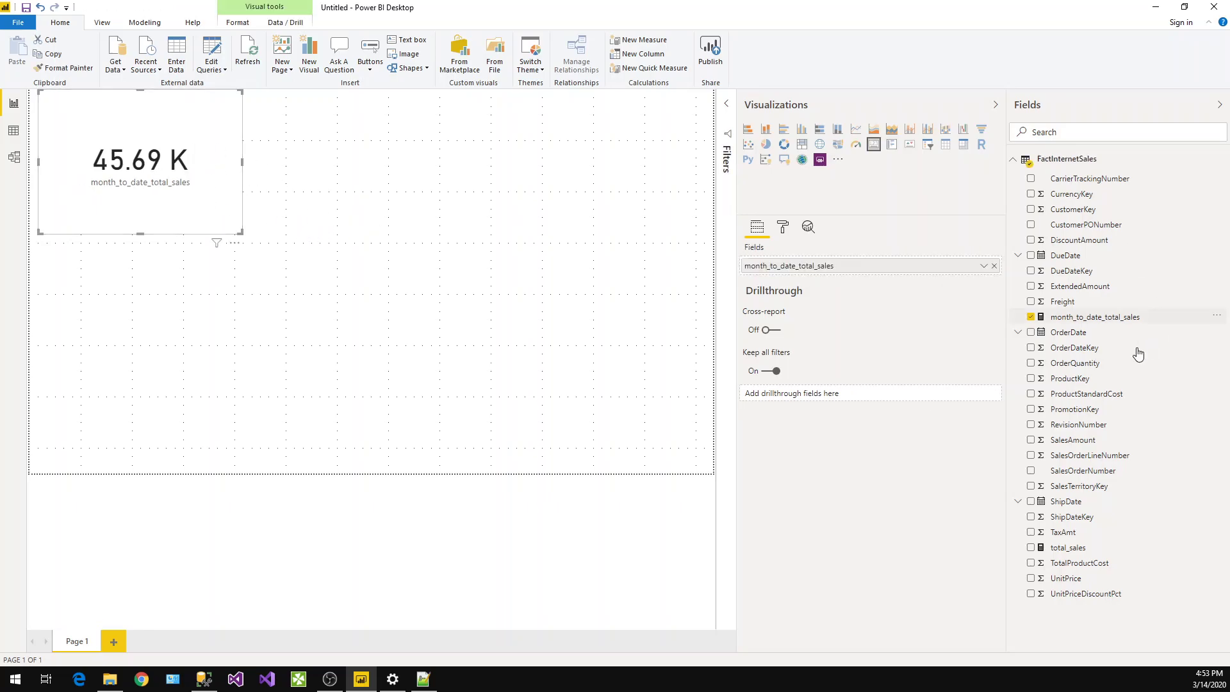
left_click(175, 419)
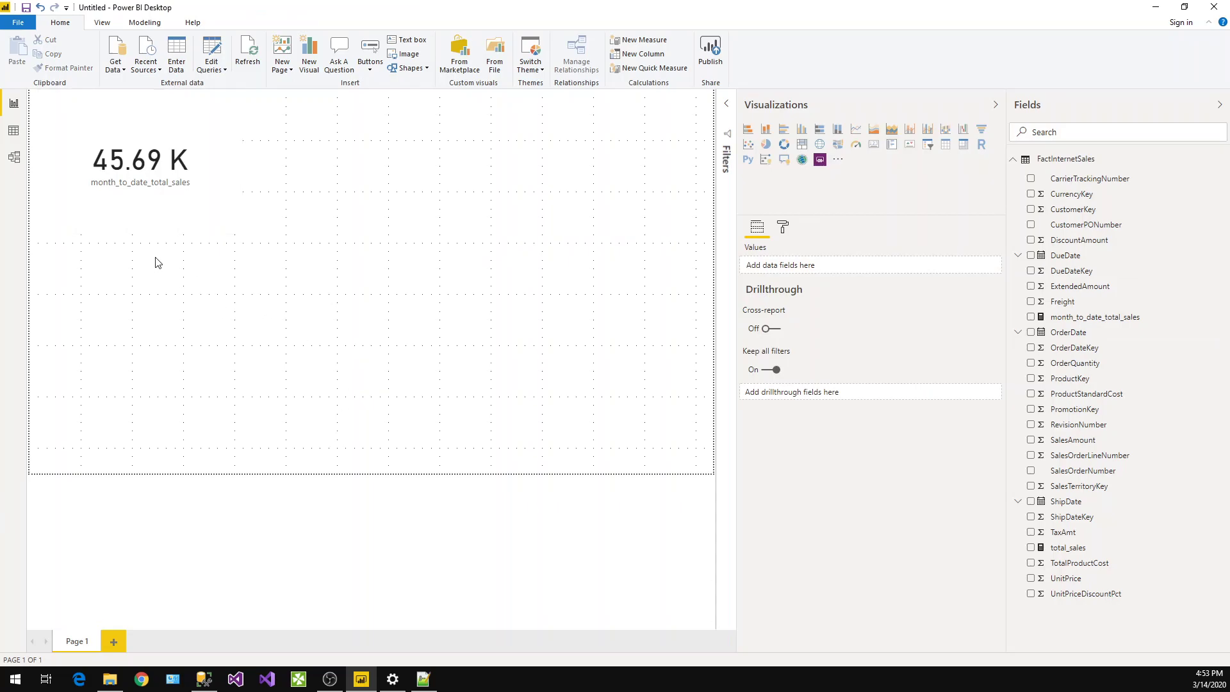
left_click(157, 215)
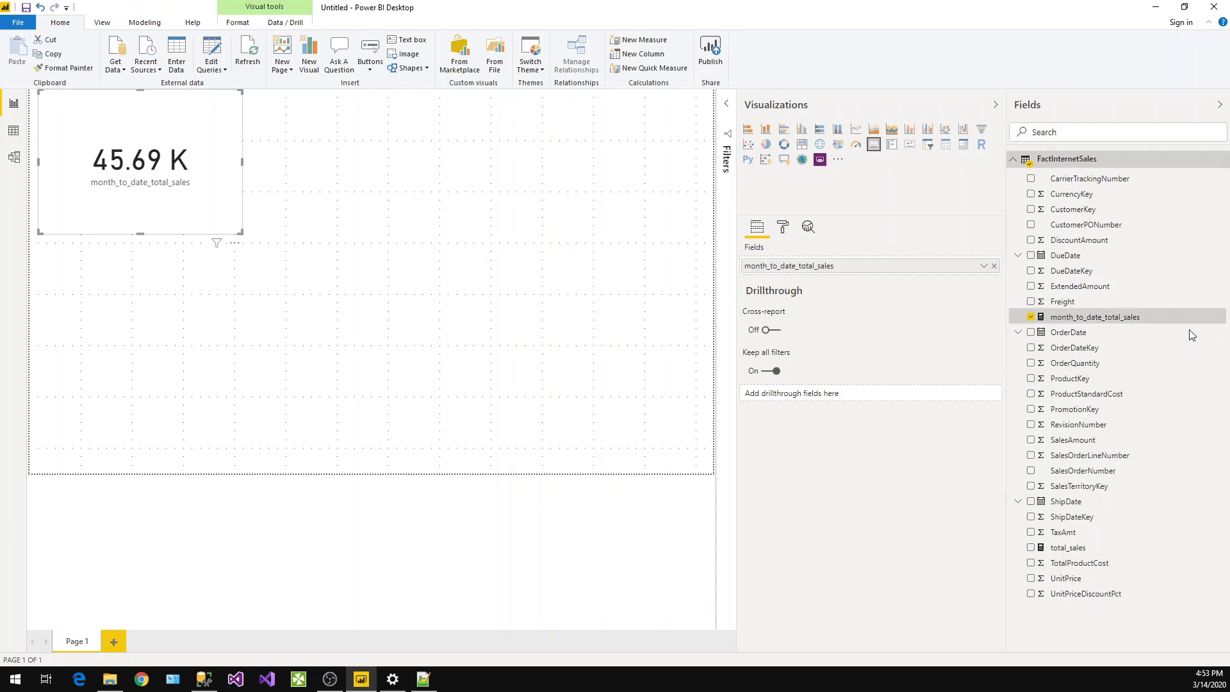
left_click(1158, 318)
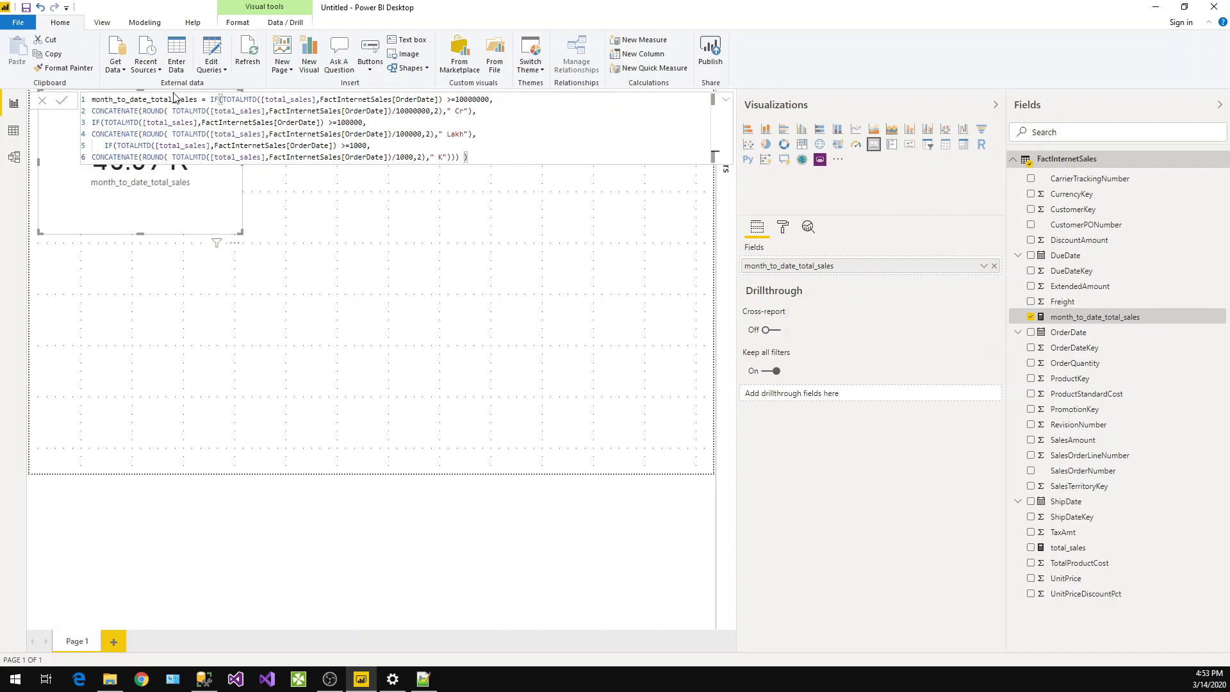
Step: Copy the whole month-to-date formula and create a new blank measure in FactInternetSales
left_click_drag(495, 157, 73, 94)
key("ctrl+c")
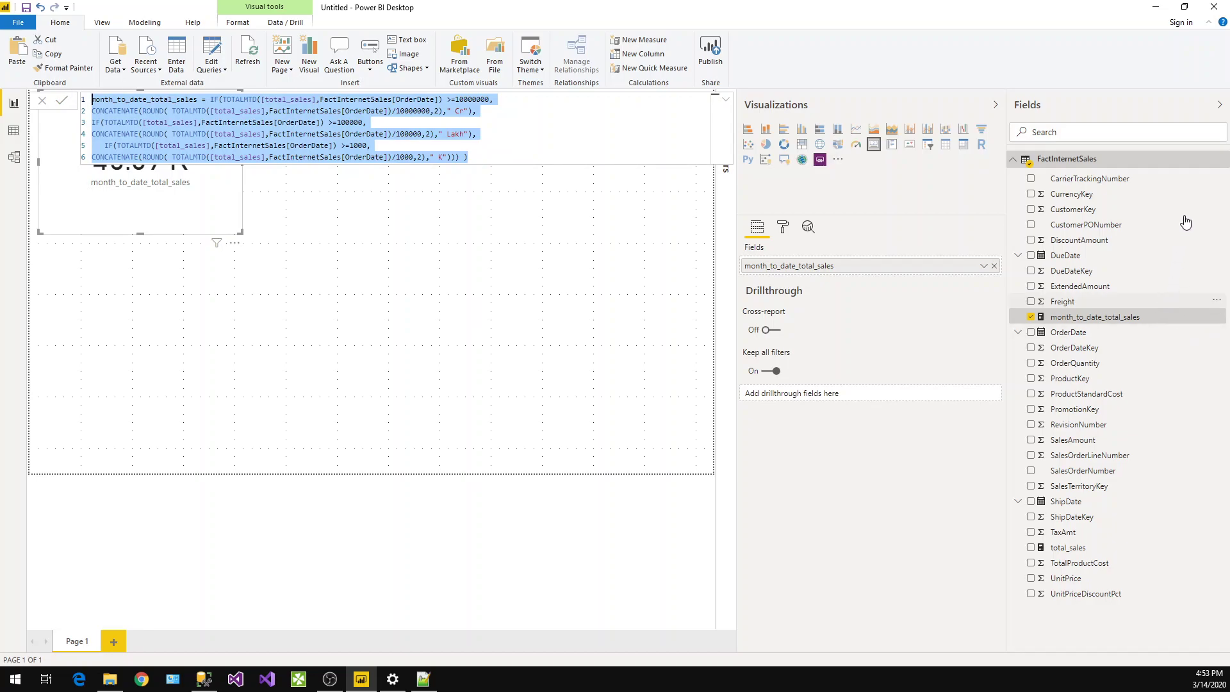
left_click(1224, 163)
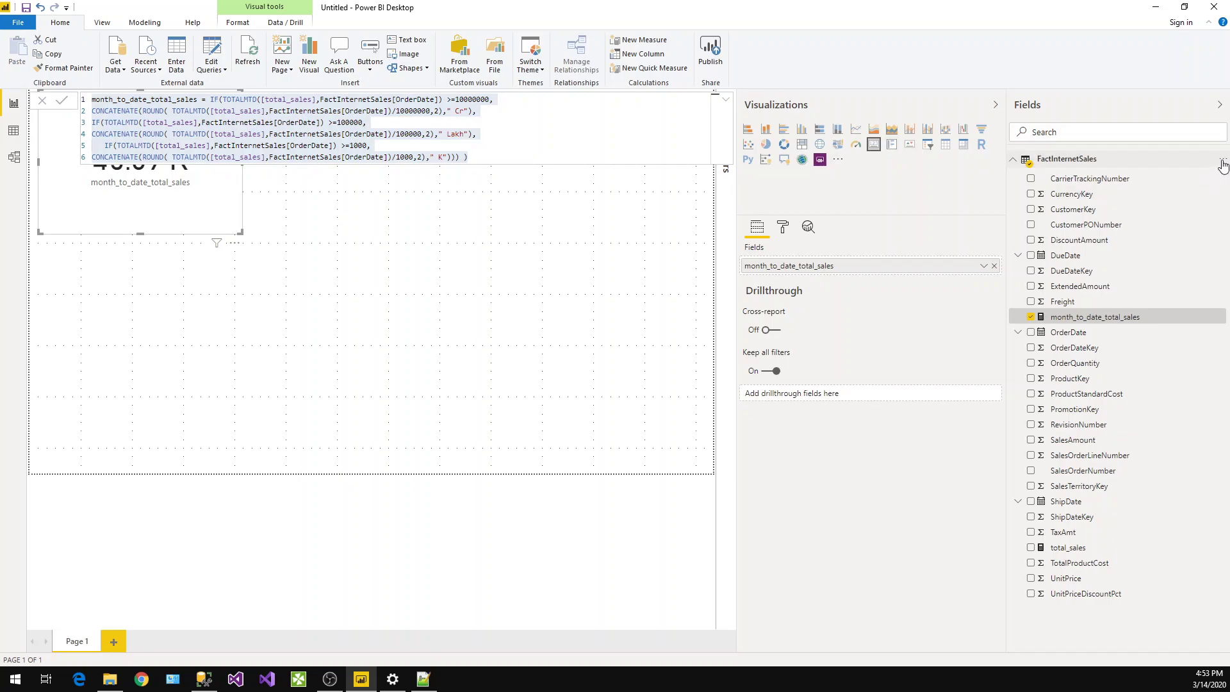
left_click(1223, 163)
left_click(1131, 175)
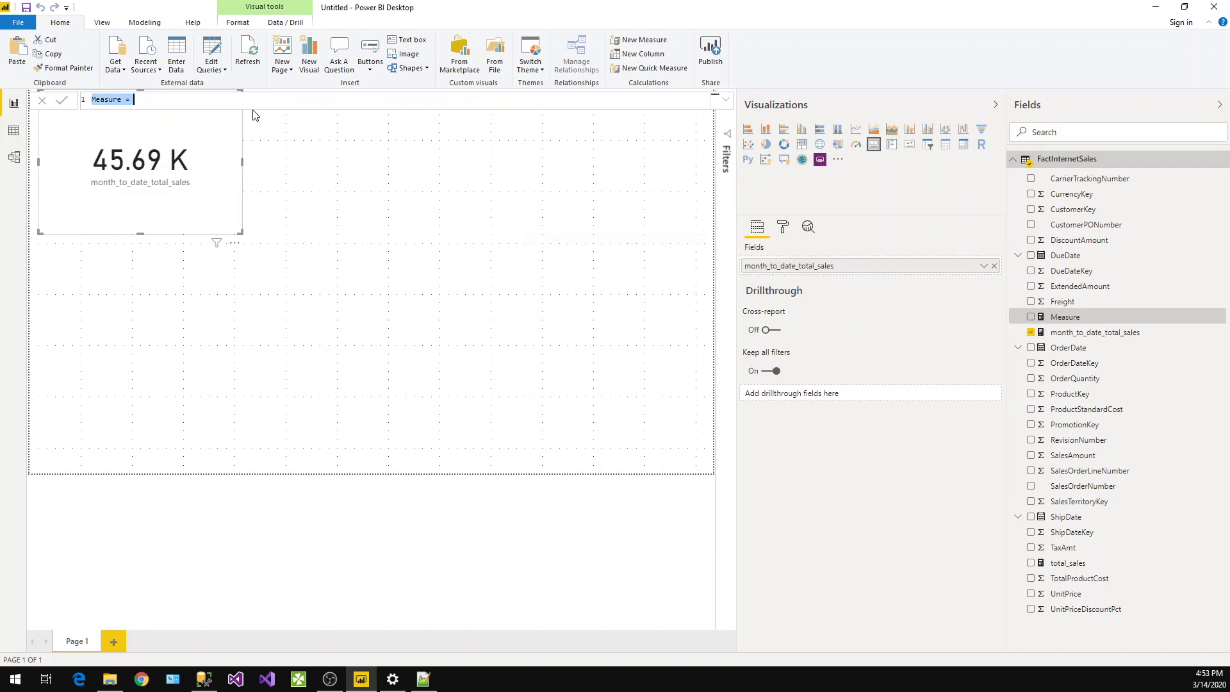
Step: Paste the formula into the new measure, rename it year_to_date_total_sales, and use TOTALYTD on line 1
left_click(240, 104)
key("BackSpace")
key("BackSpace")
key("BackSpace")
key("BackSpace")
key("BackSpace")
key("BackSpace")
key("BackSpace")
key("BackSpace")
key("BackSpace")
key("BackSpace")
key("ctrl+v")
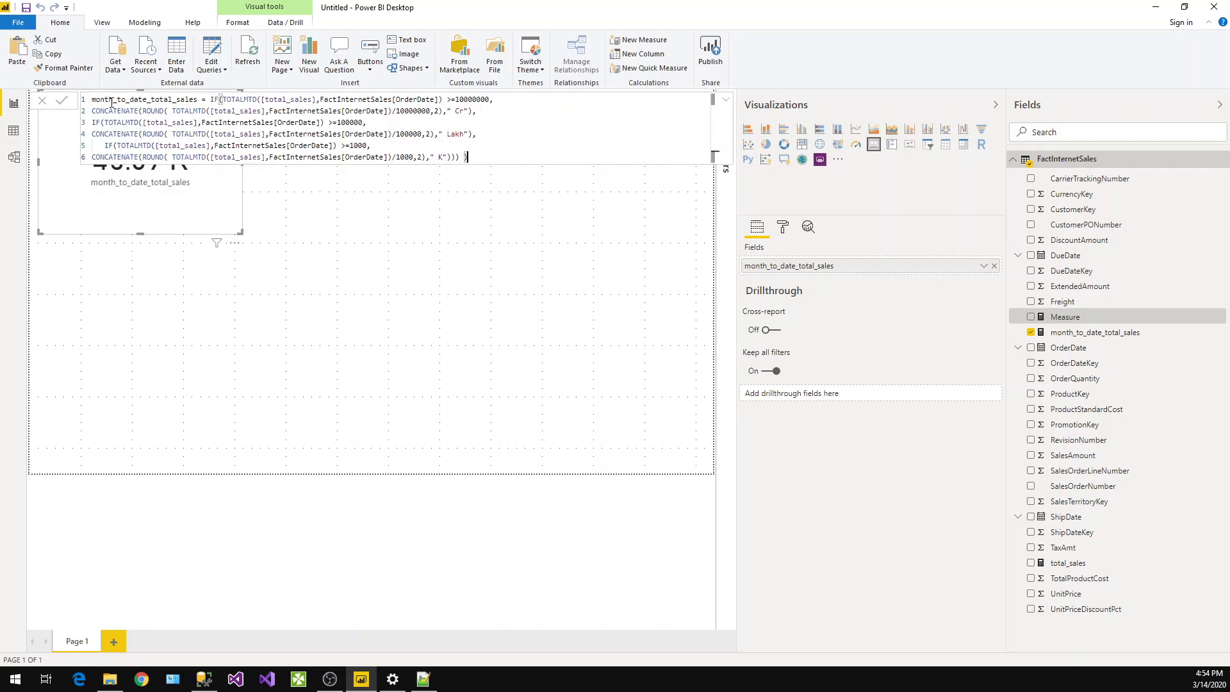
left_click_drag(112, 103, 88, 103)
type("year")
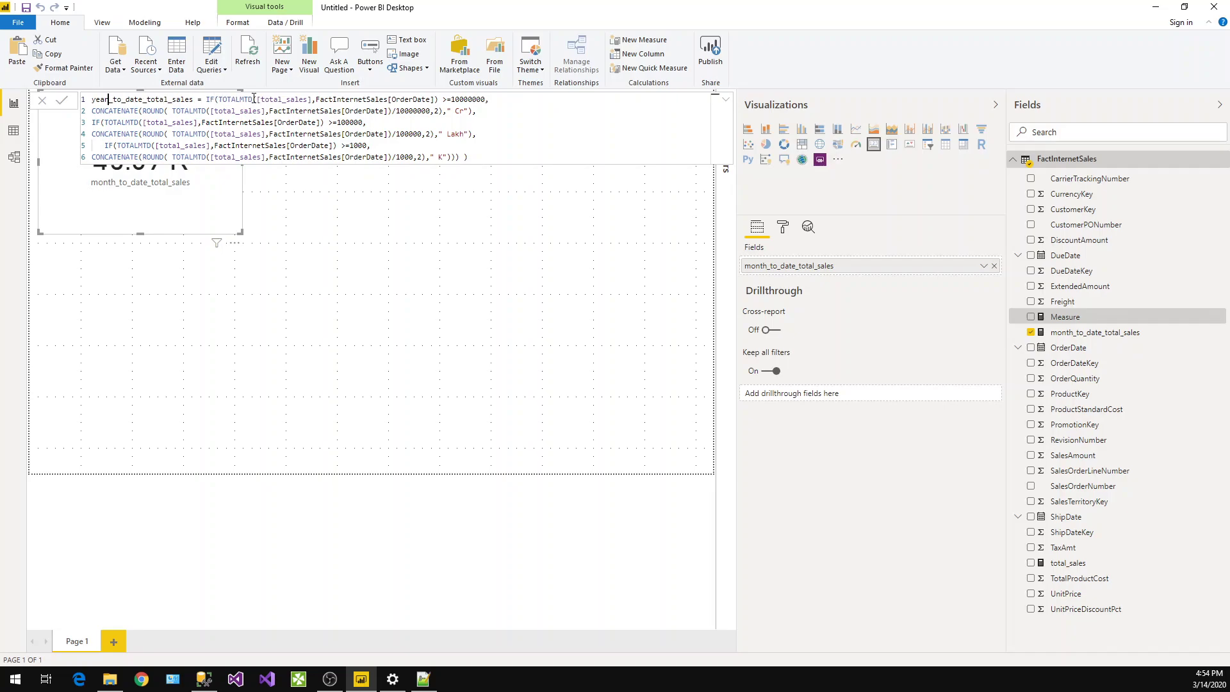
left_click_drag(253, 100, 220, 102)
type("To")
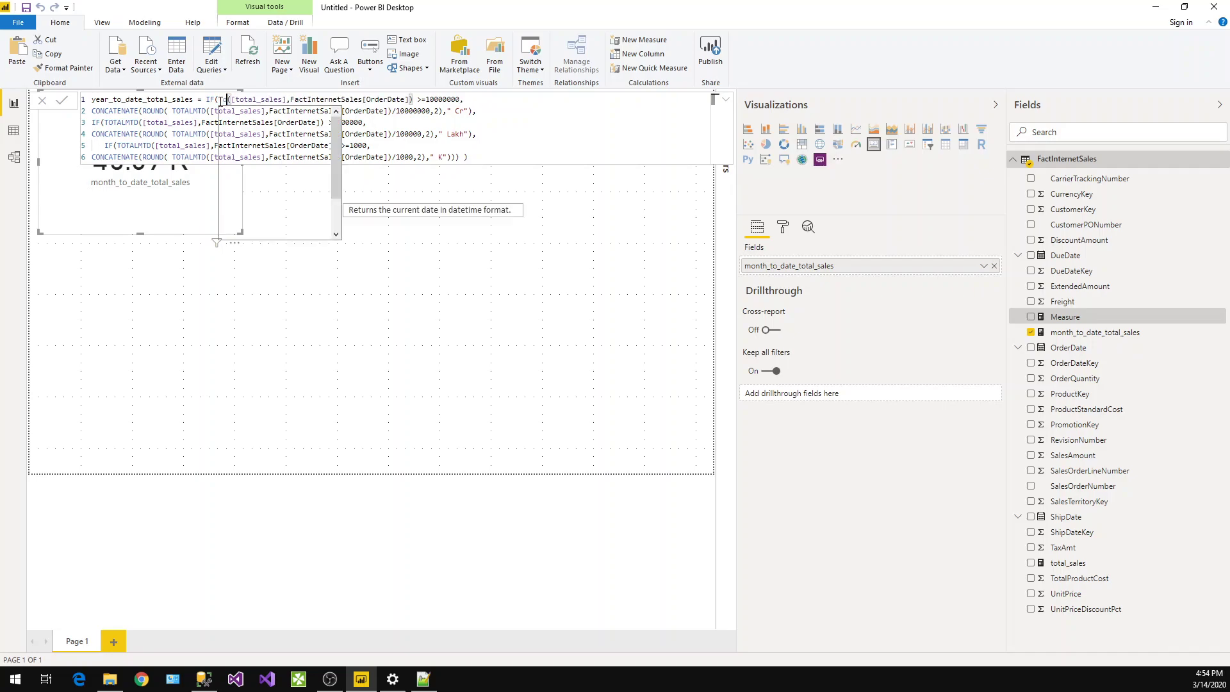
scroll(275, 217, "down", 1)
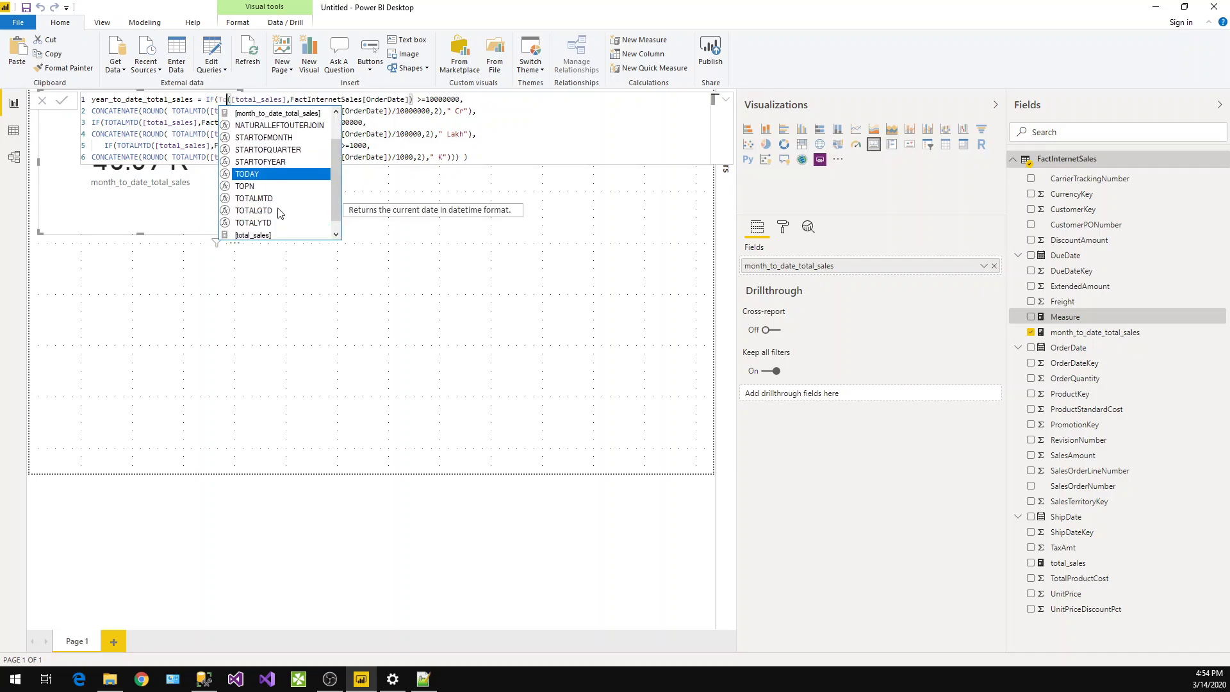
left_click(265, 222)
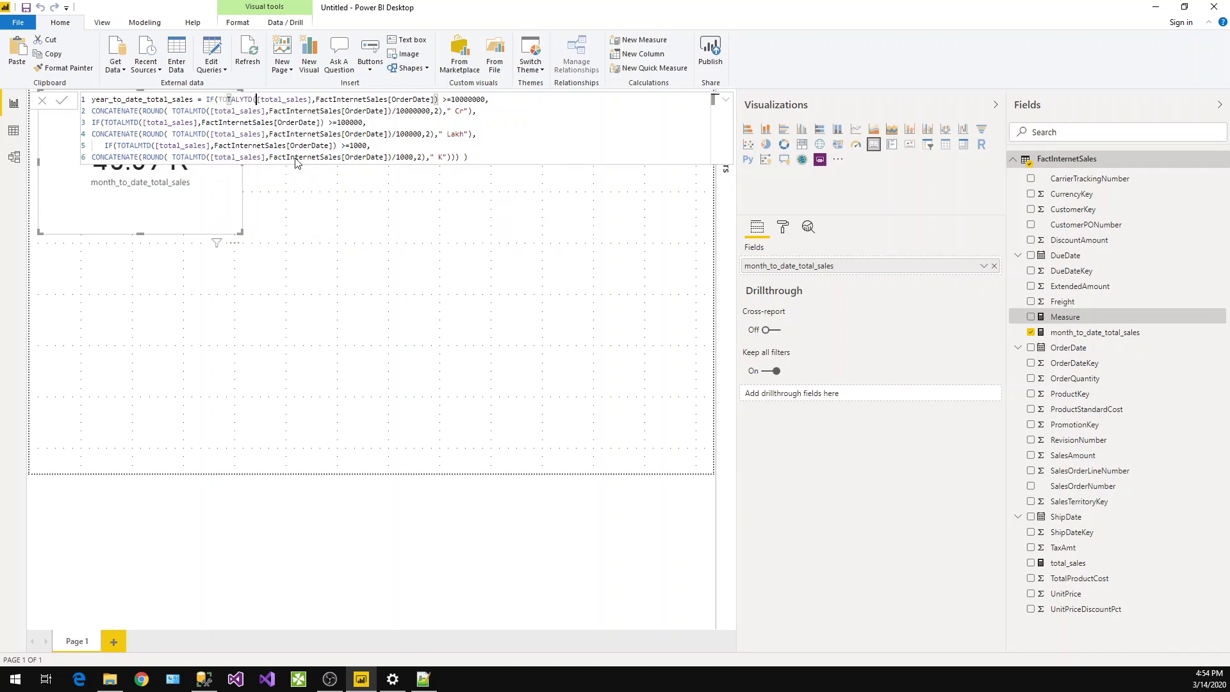
Step: Replace TOTALMTD with TOTALYTD on formula lines 2 and 3
left_click_drag(254, 99, 219, 98)
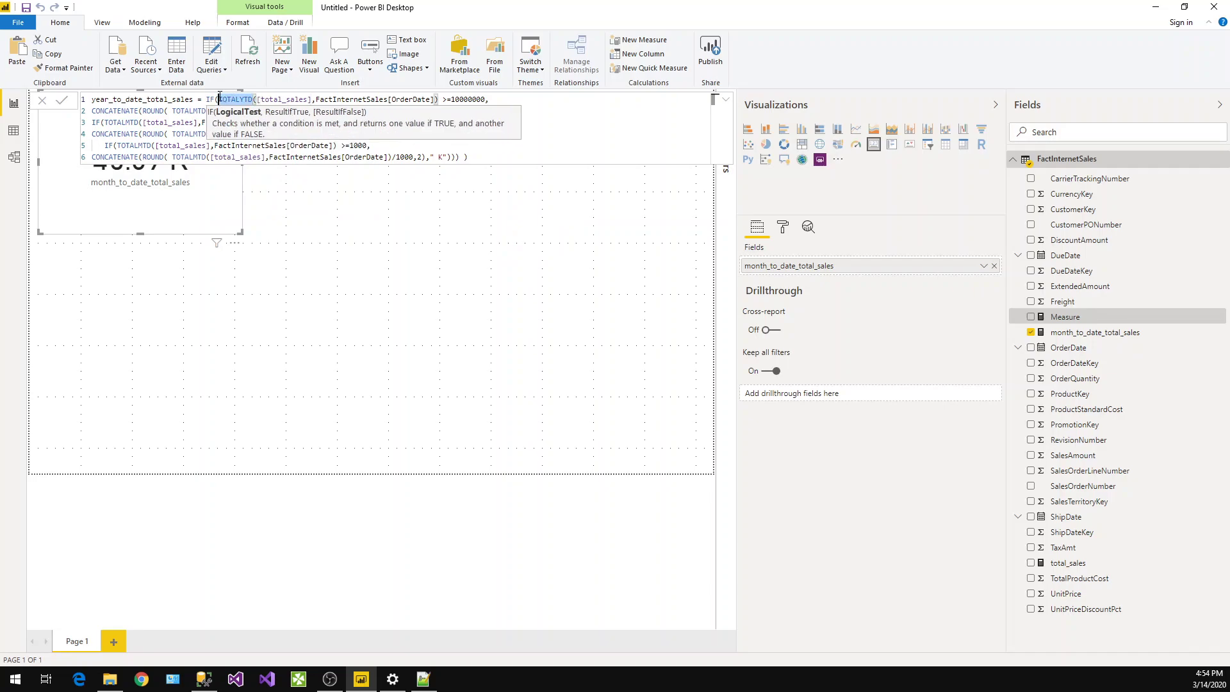
double_click(183, 110)
type("TOTALYTD")
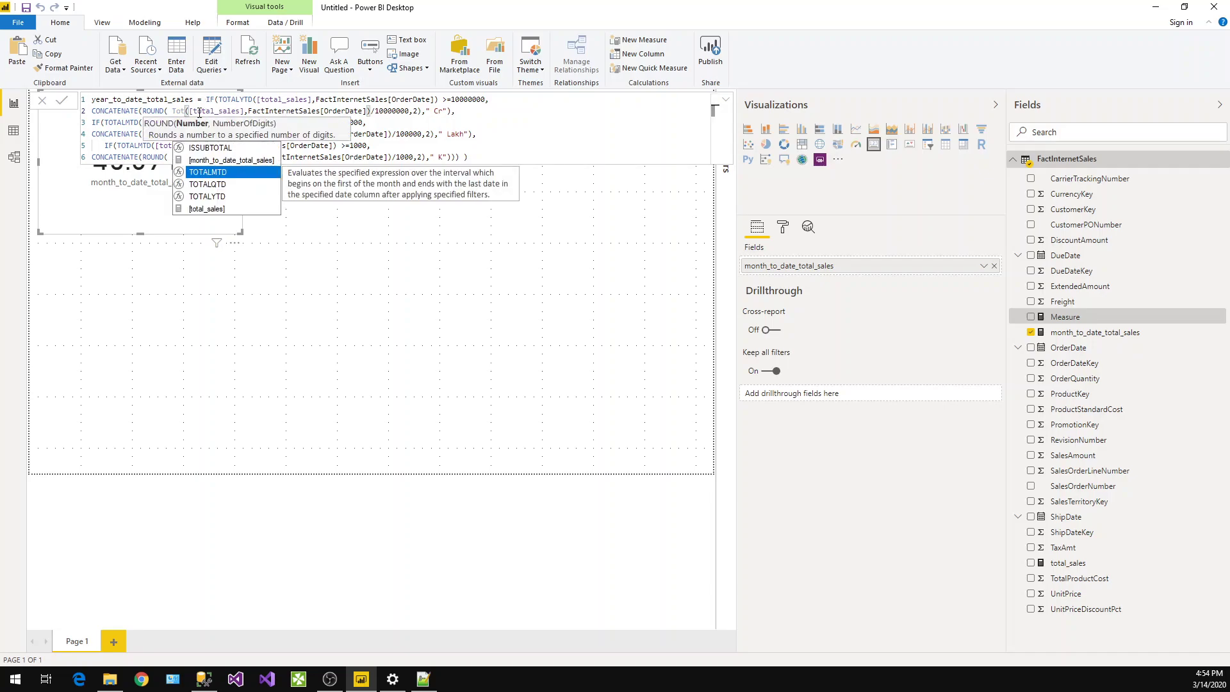
key("Right")
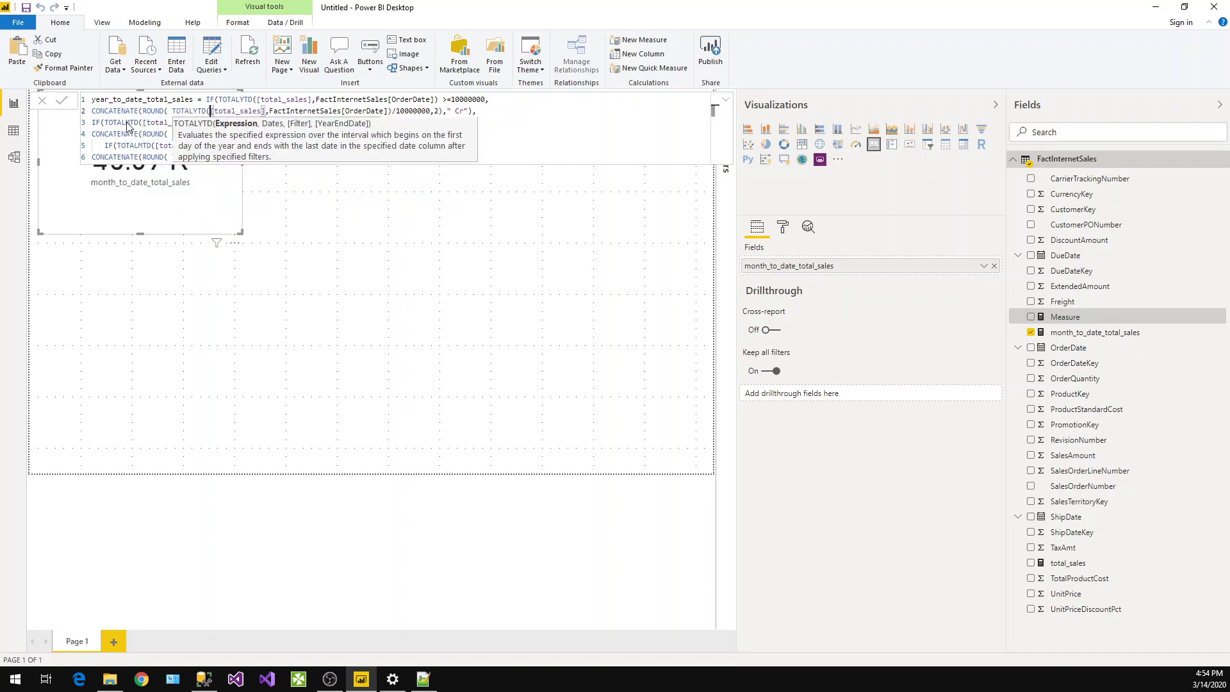
left_click(127, 123)
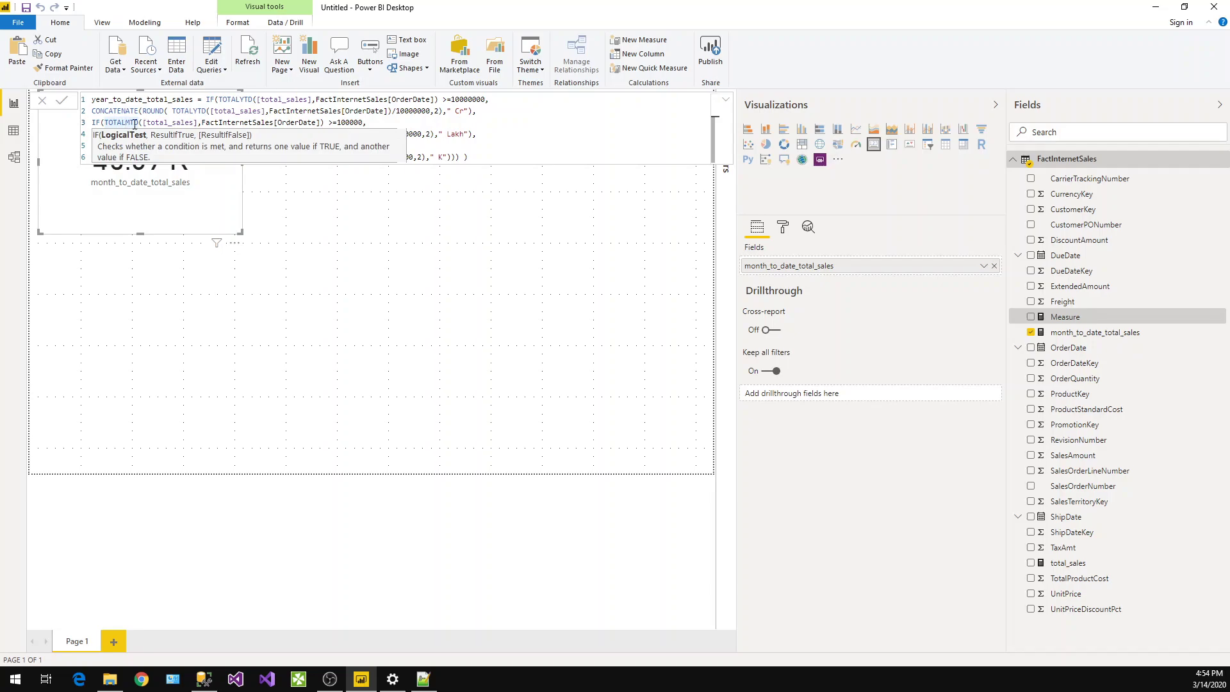
left_click_drag(138, 126, 139, 122)
type("tot")
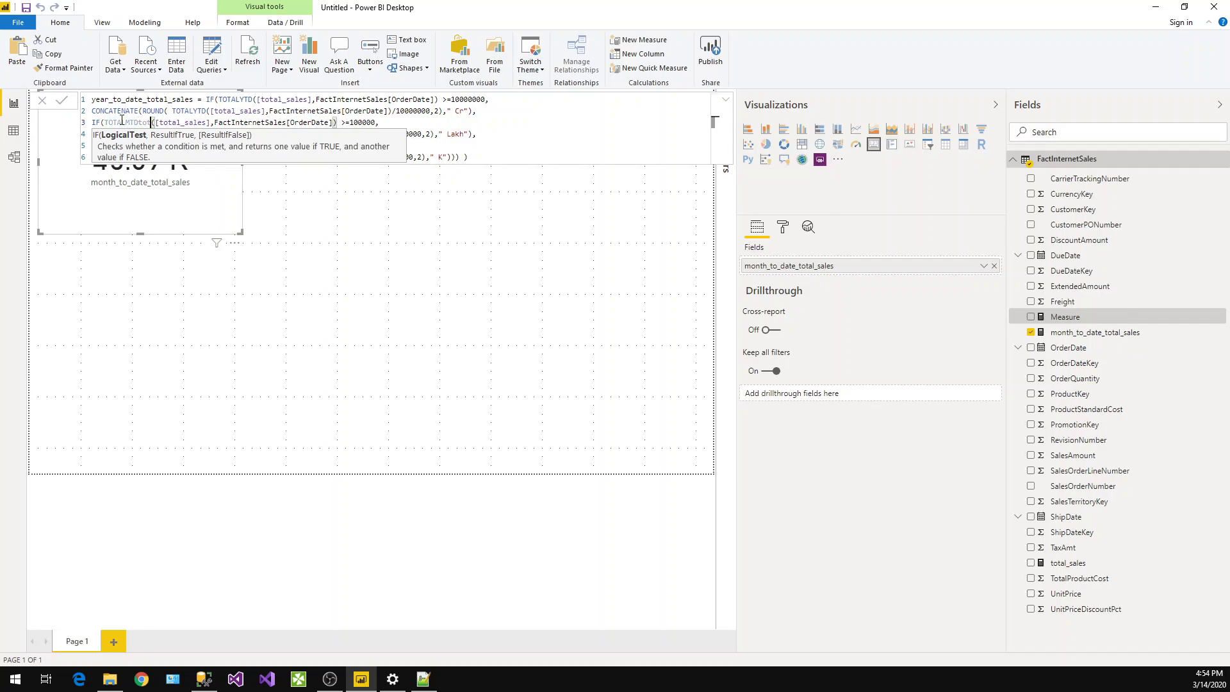
key("BackSpace")
key("BackSpace")
key("BackSpace")
key("BackSpace")
key("BackSpace")
key("BackSpace")
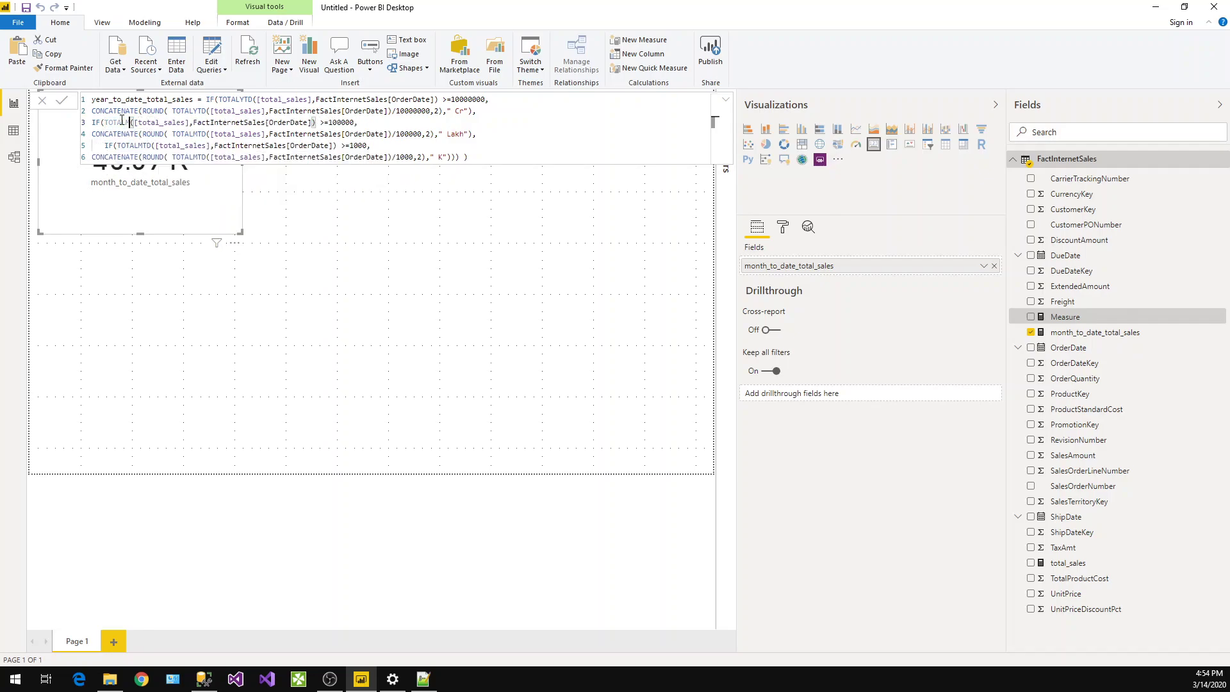
key("BackSpace")
key("BackSpace")
key("BackSpace")
key("BackSpace")
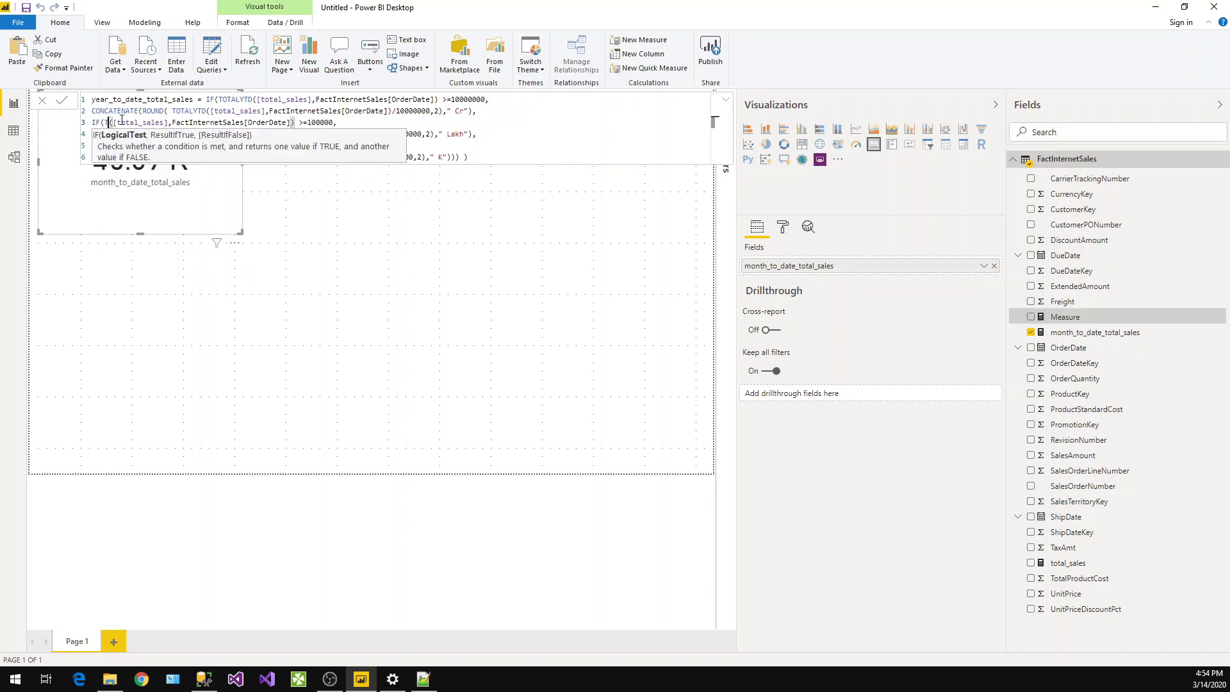
type("ot")
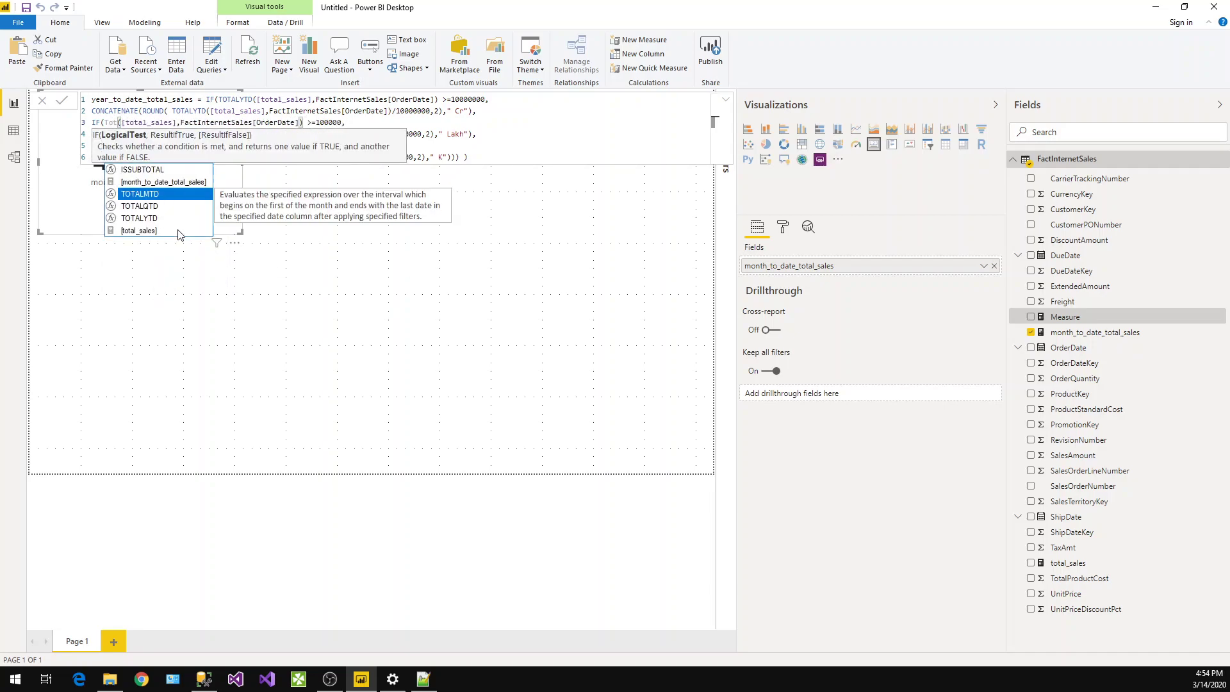
left_click(150, 218)
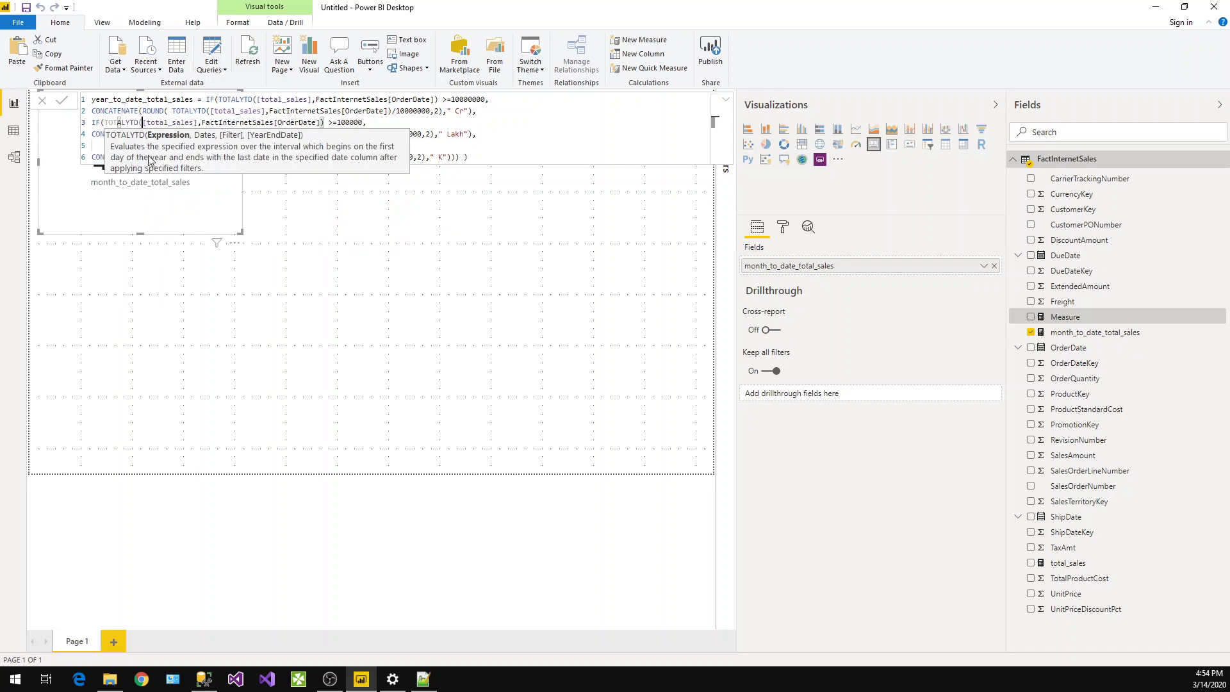
Step: Replace TOTALMTD with TOTALYTD on formula lines 4, 5 and 6
left_click(329, 136)
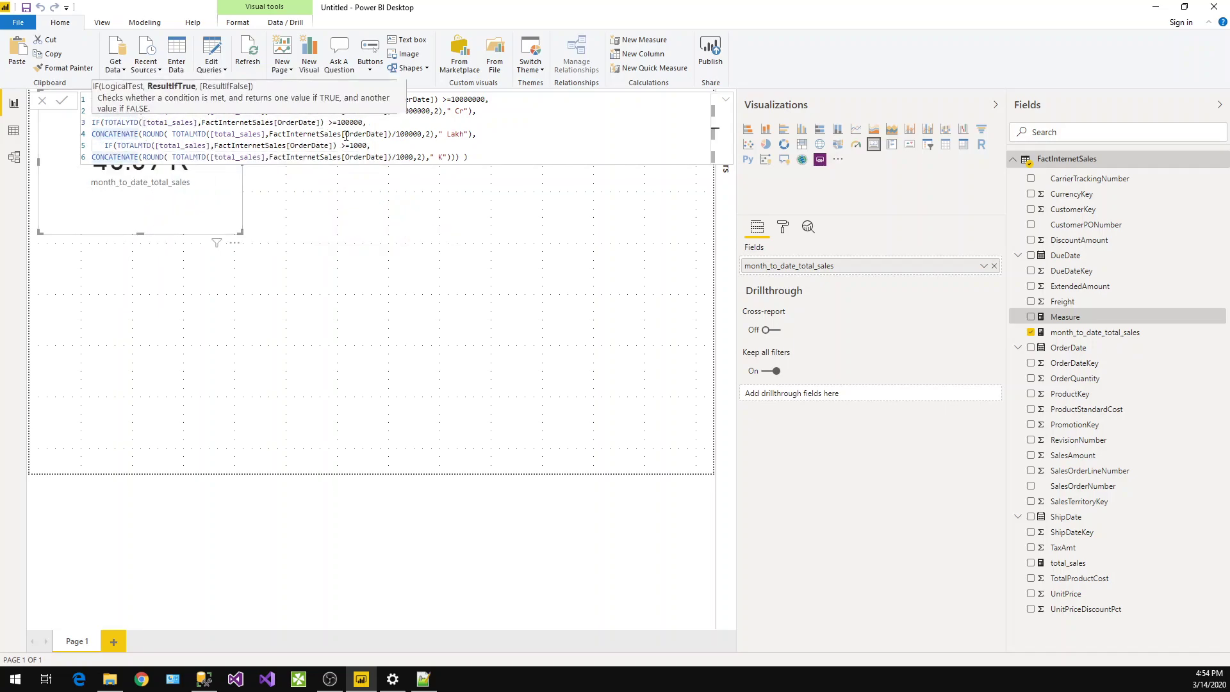
double_click(193, 136)
type("tot")
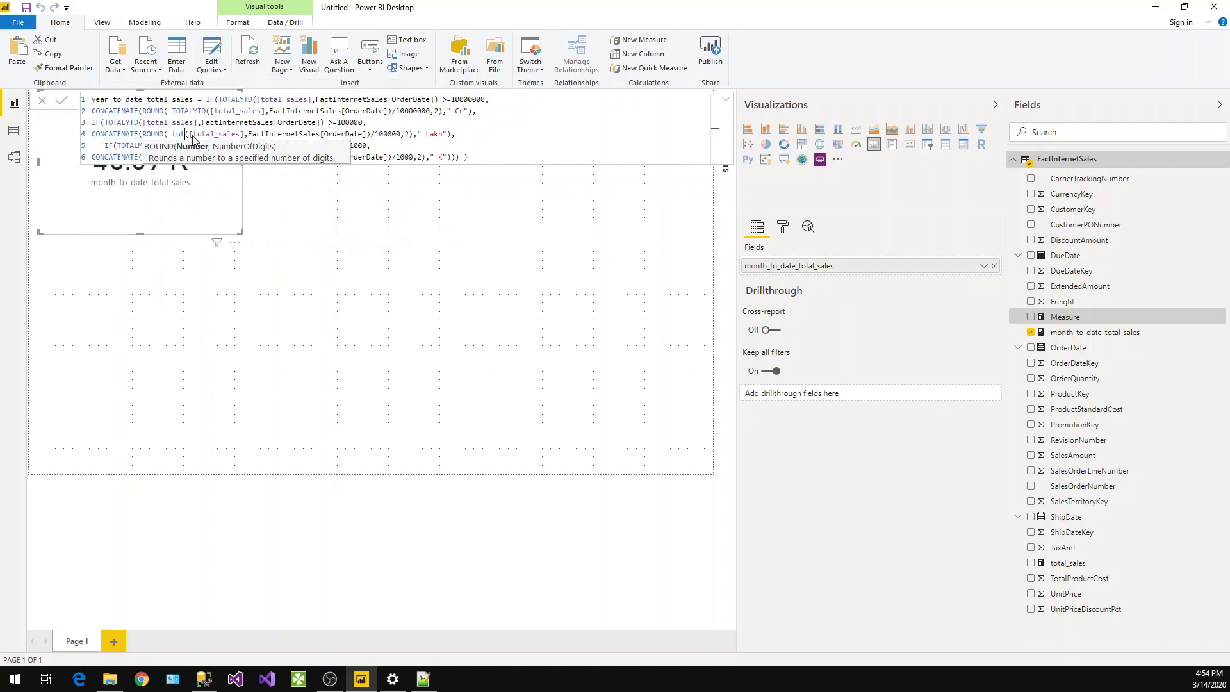
left_click(207, 219)
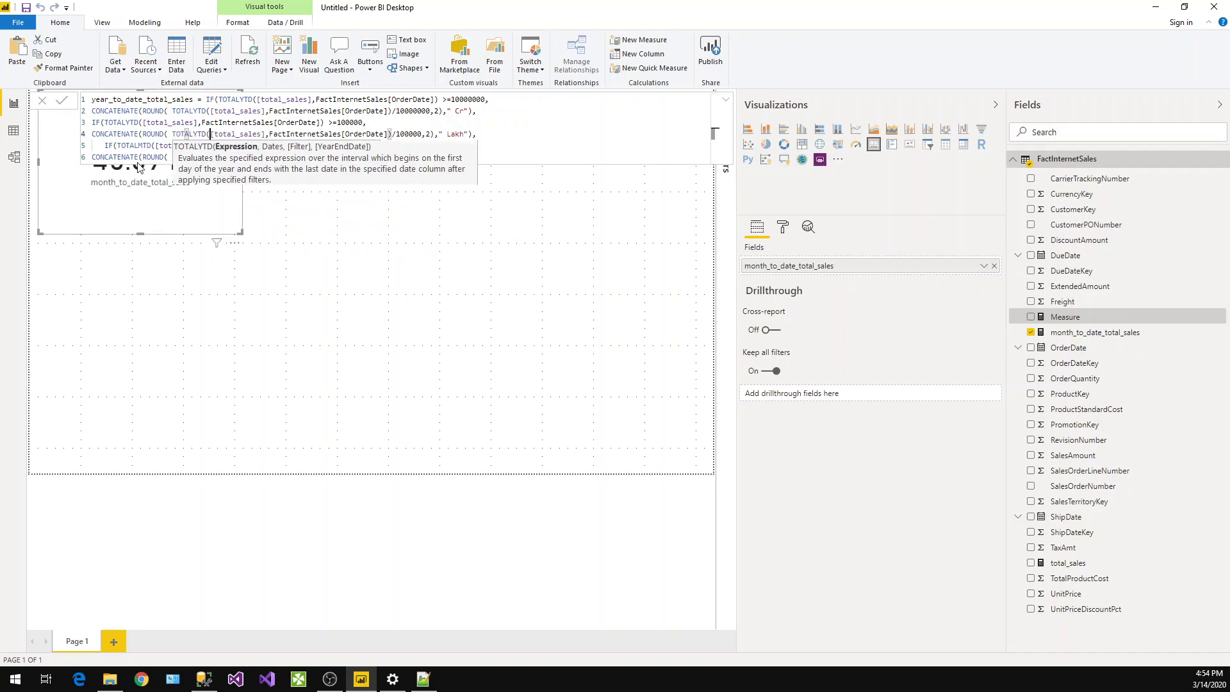
double_click(136, 145)
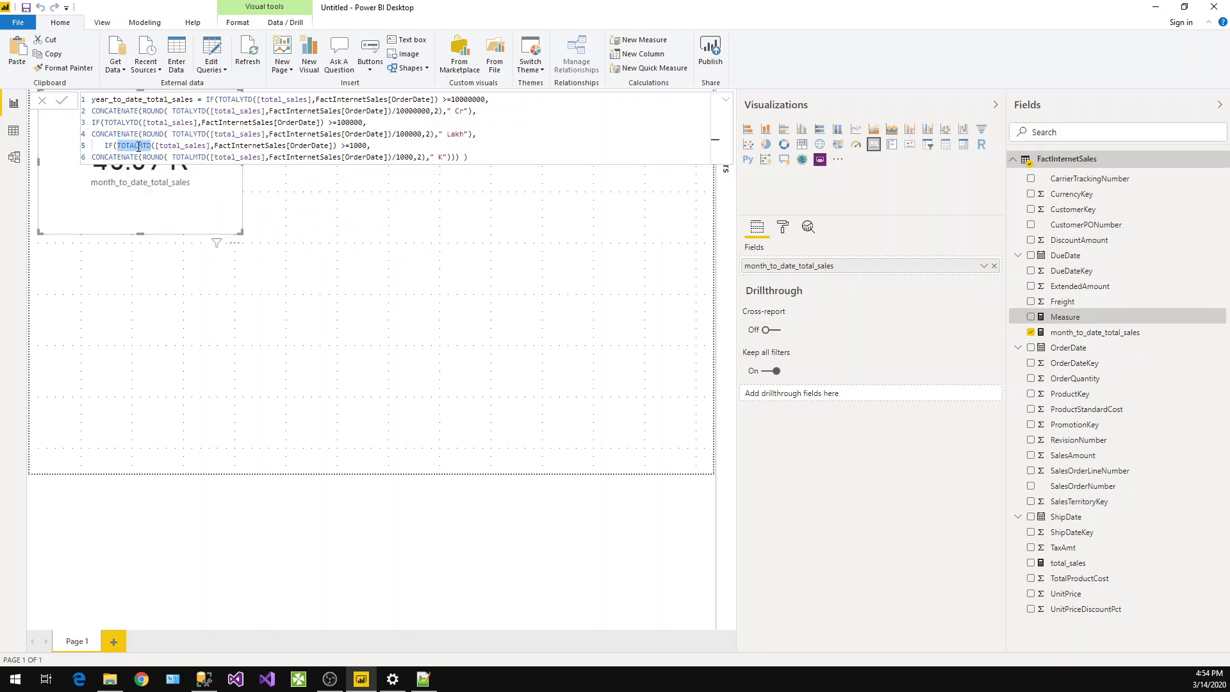
type("tot")
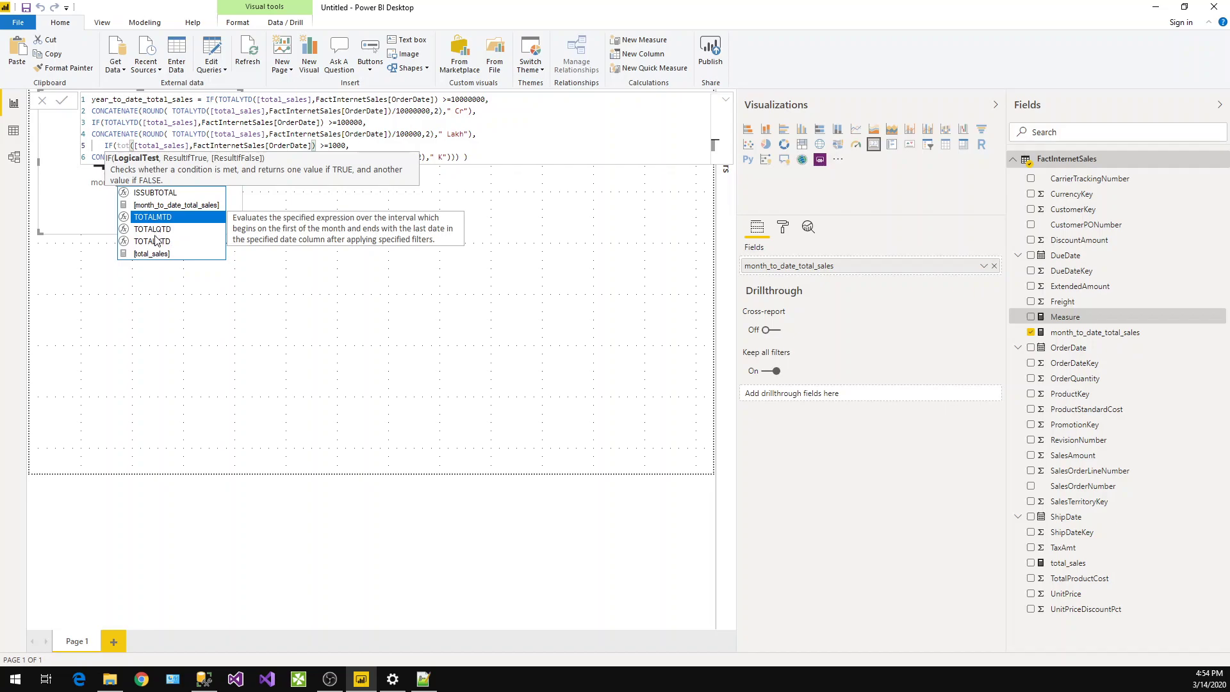
left_click(155, 240)
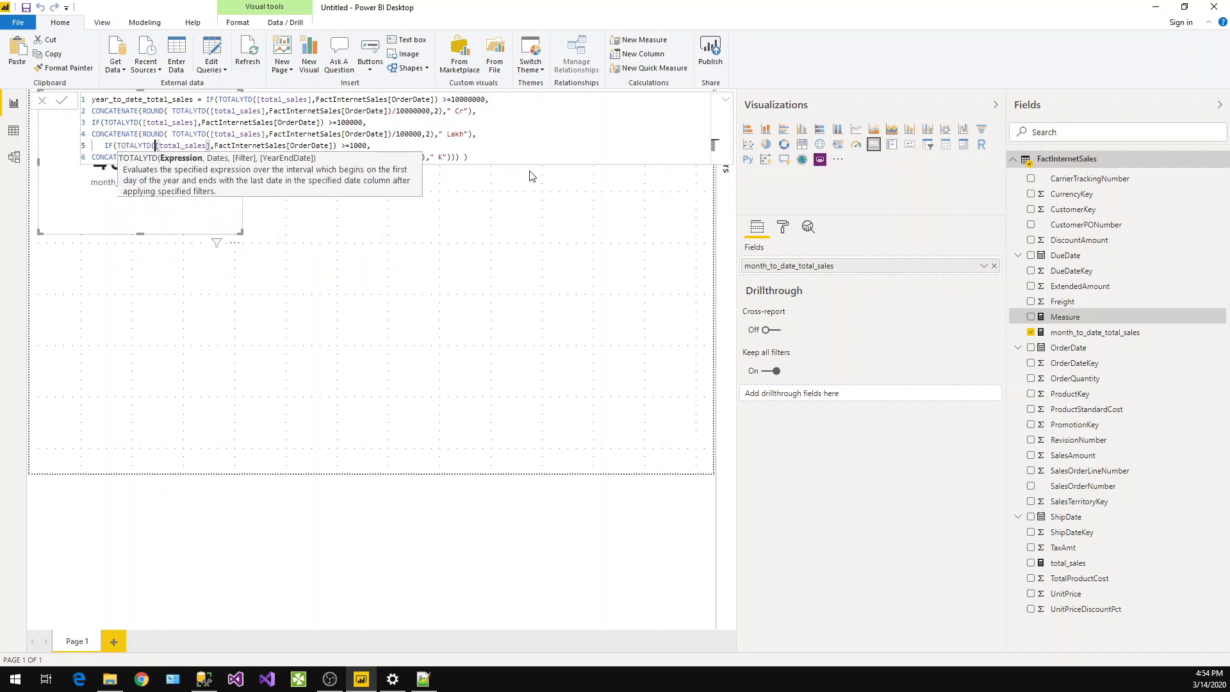
left_click(483, 155)
double_click(187, 157)
type("tot")
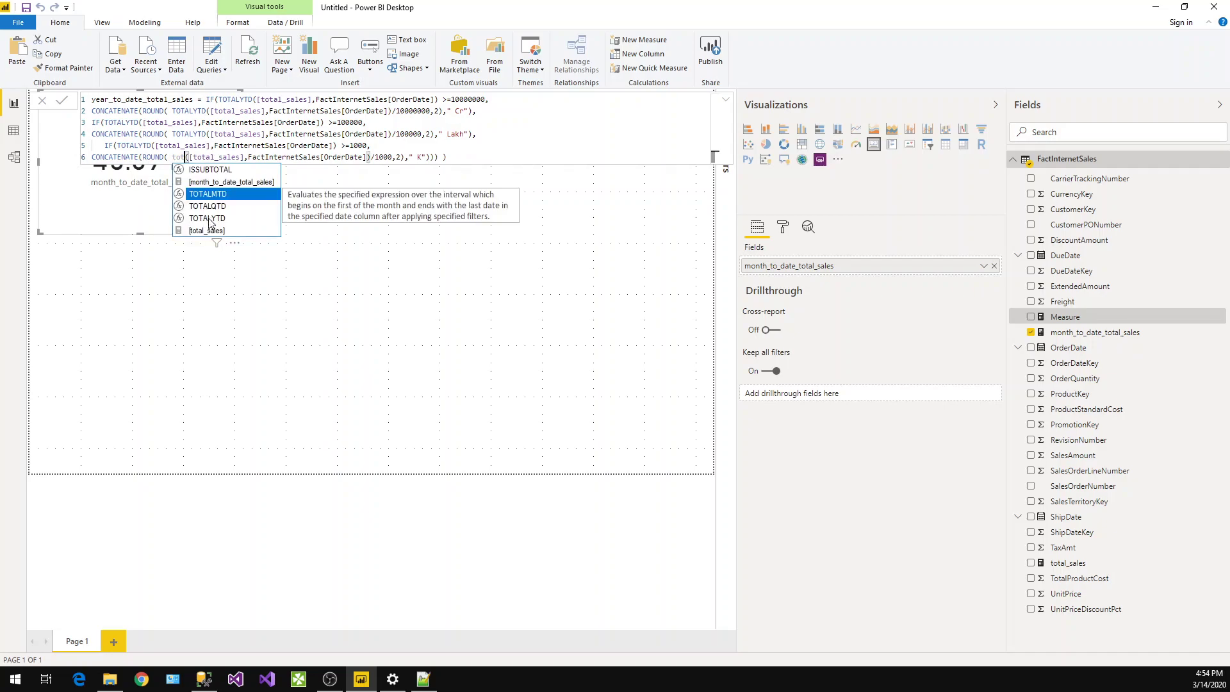
left_click(209, 219)
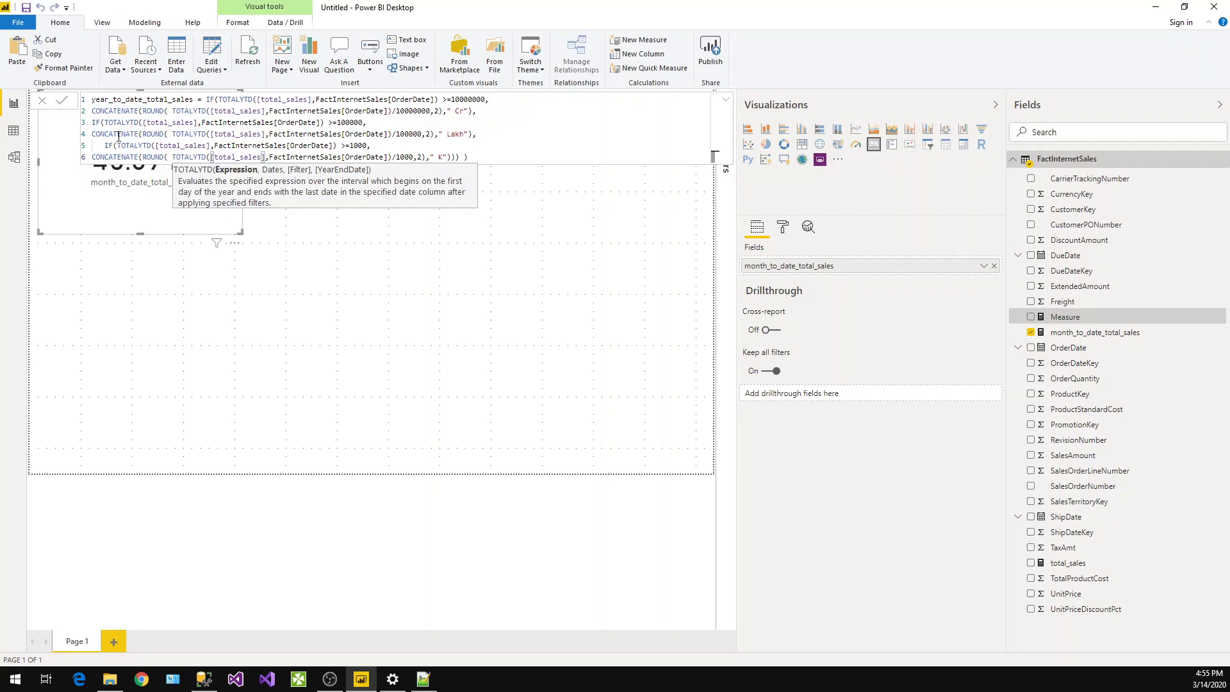
left_click(489, 161)
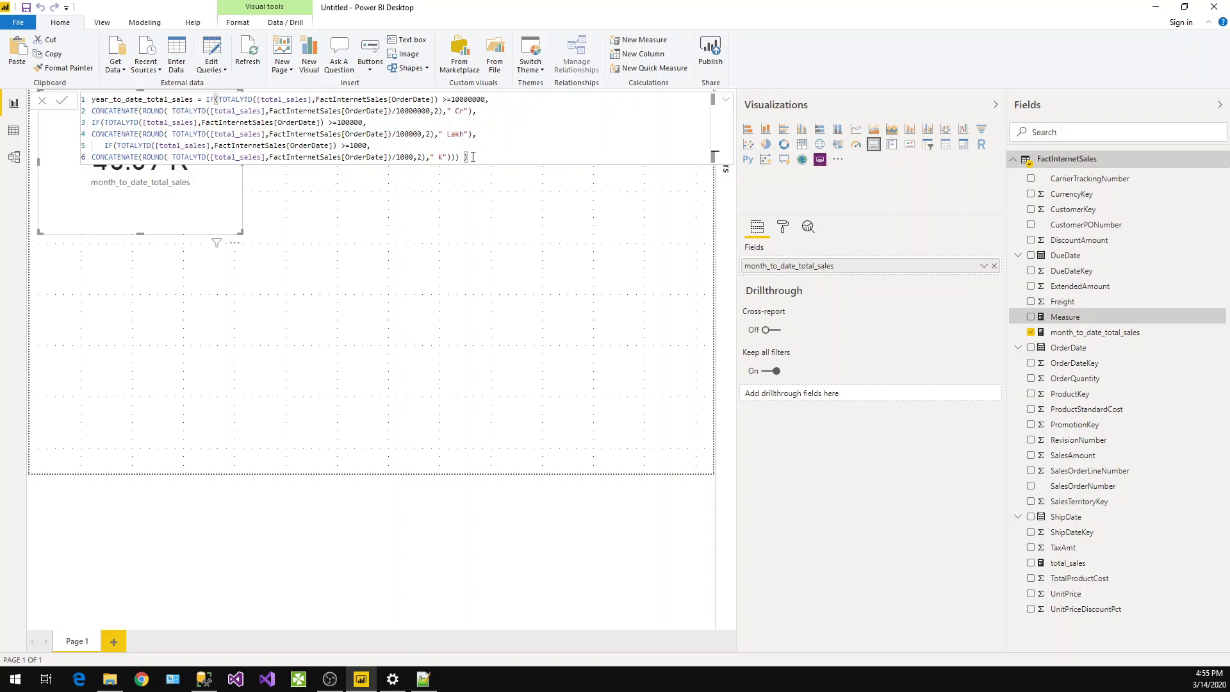
Step: Commit year_to_date_total_sales and add a card showing it (45.69 K) below the month-to-date card
key("Return")
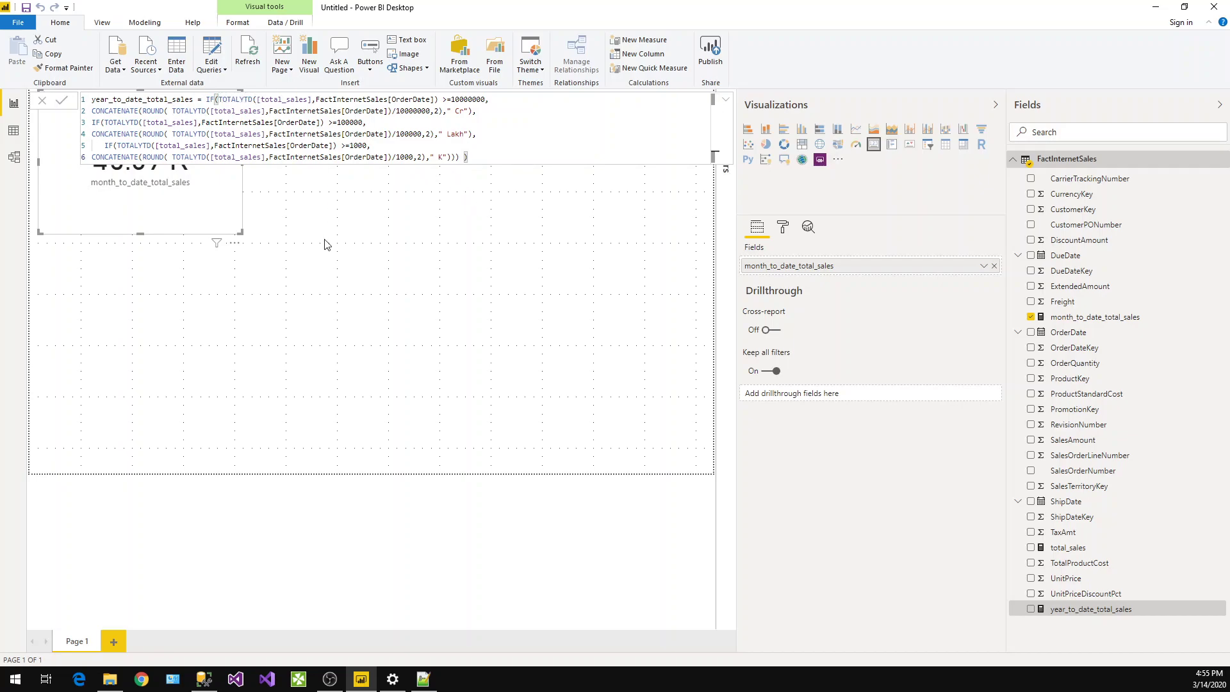
left_click(350, 256)
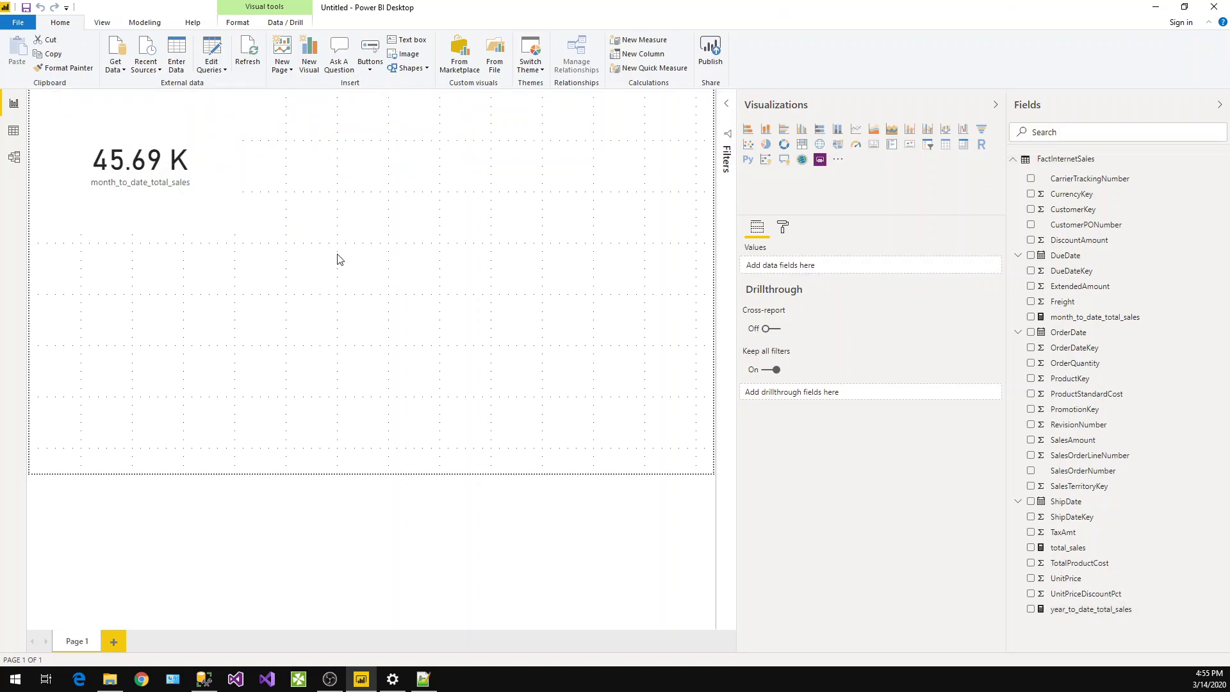
left_click(875, 149)
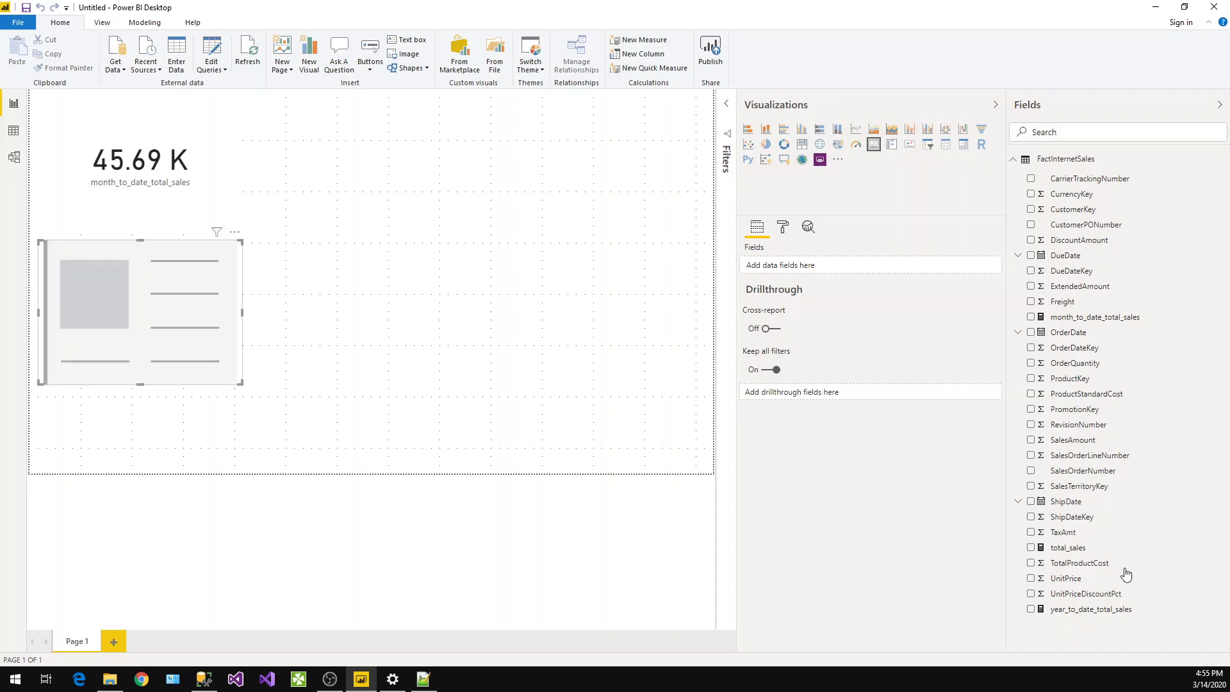
left_click(1030, 609)
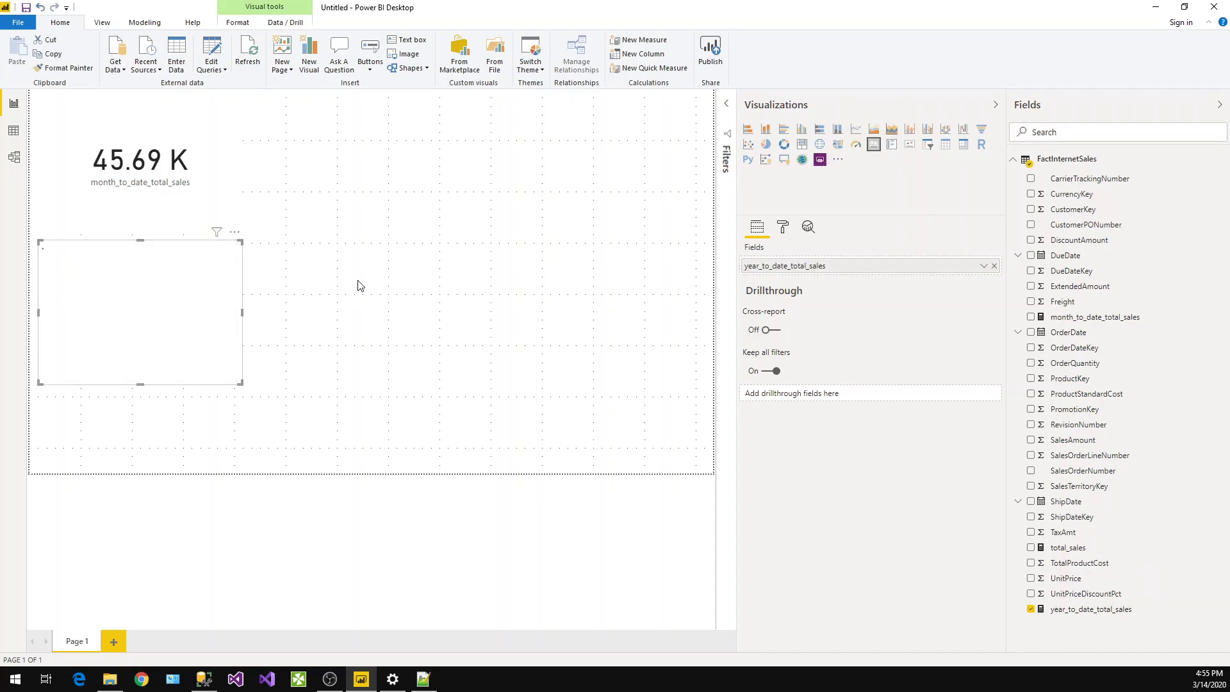
key("Escape")
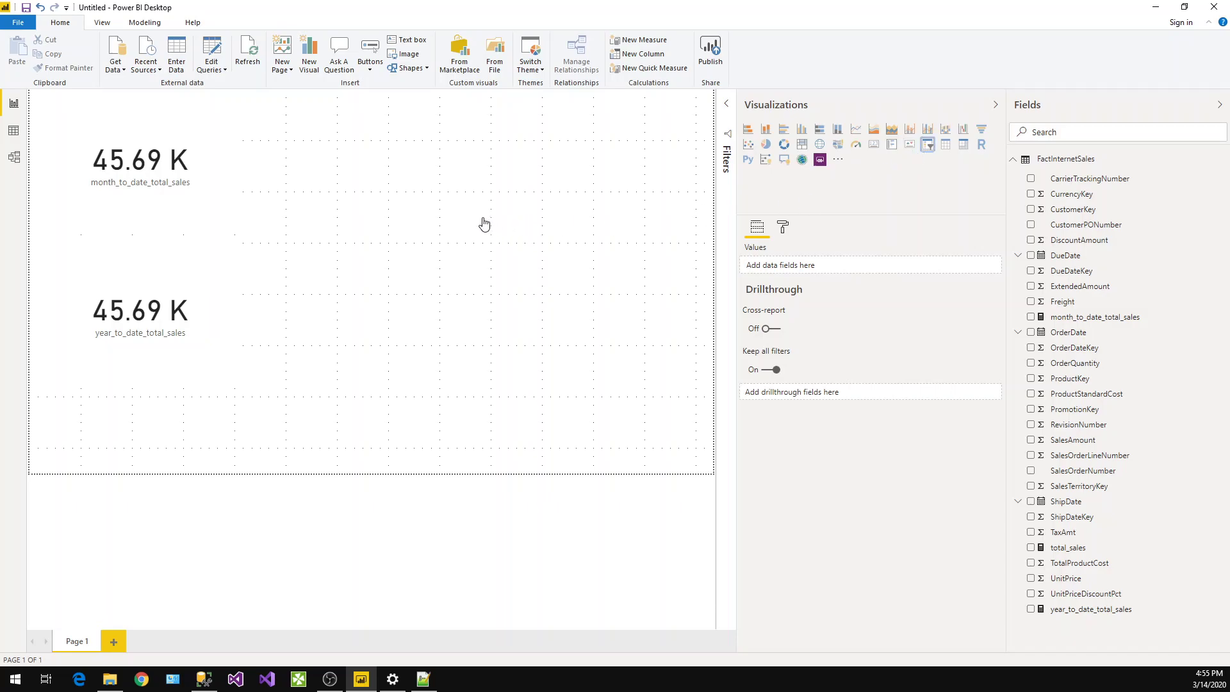
Step: Place the new slicer at the page's top right, filtered by the OrderDate date hierarchy
left_click_drag(193, 420, 663, 121)
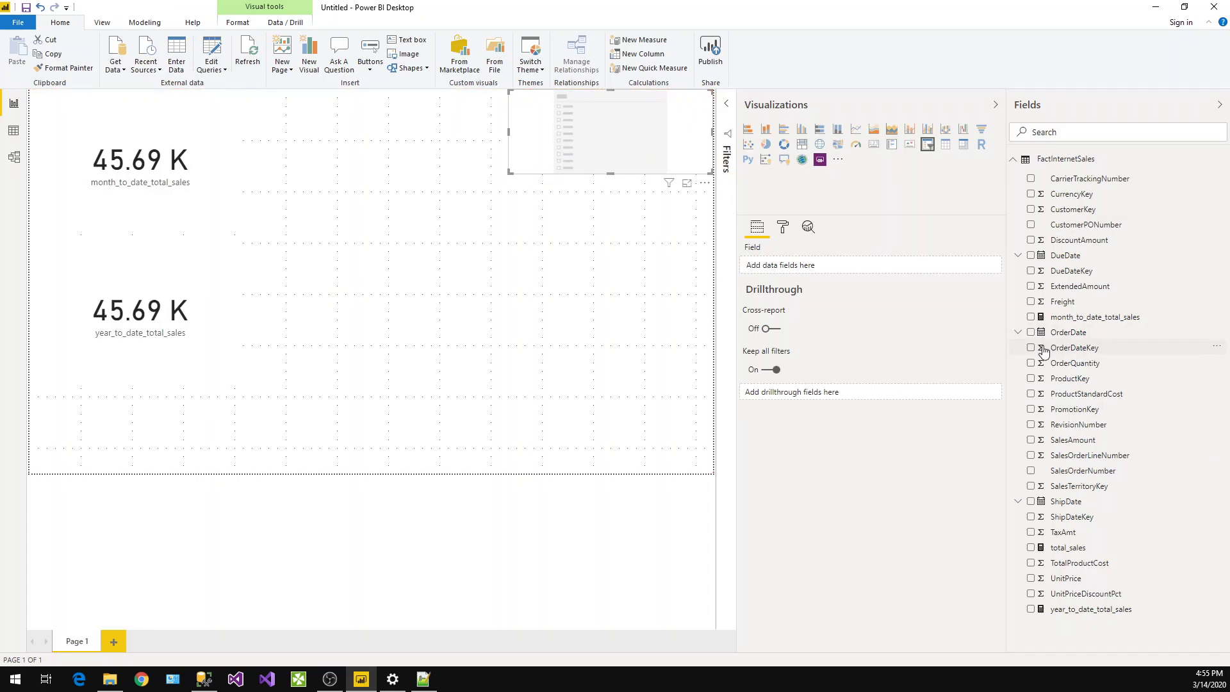
left_click_drag(1040, 337, 754, 273)
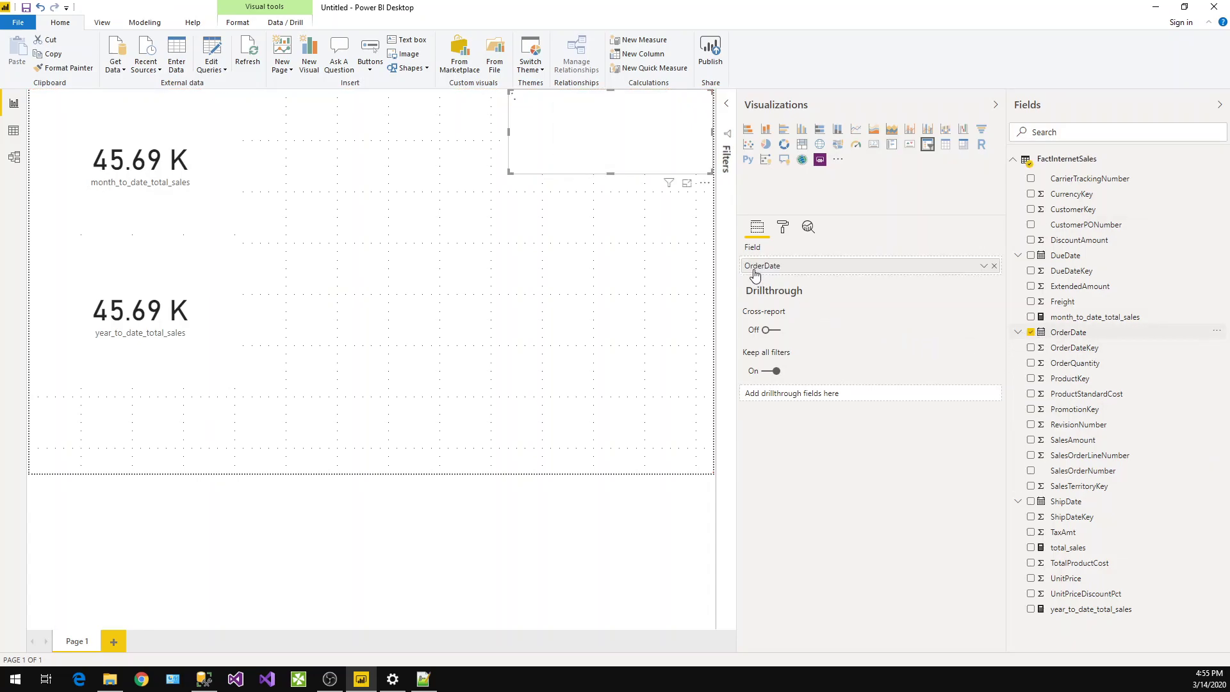
left_click(984, 266)
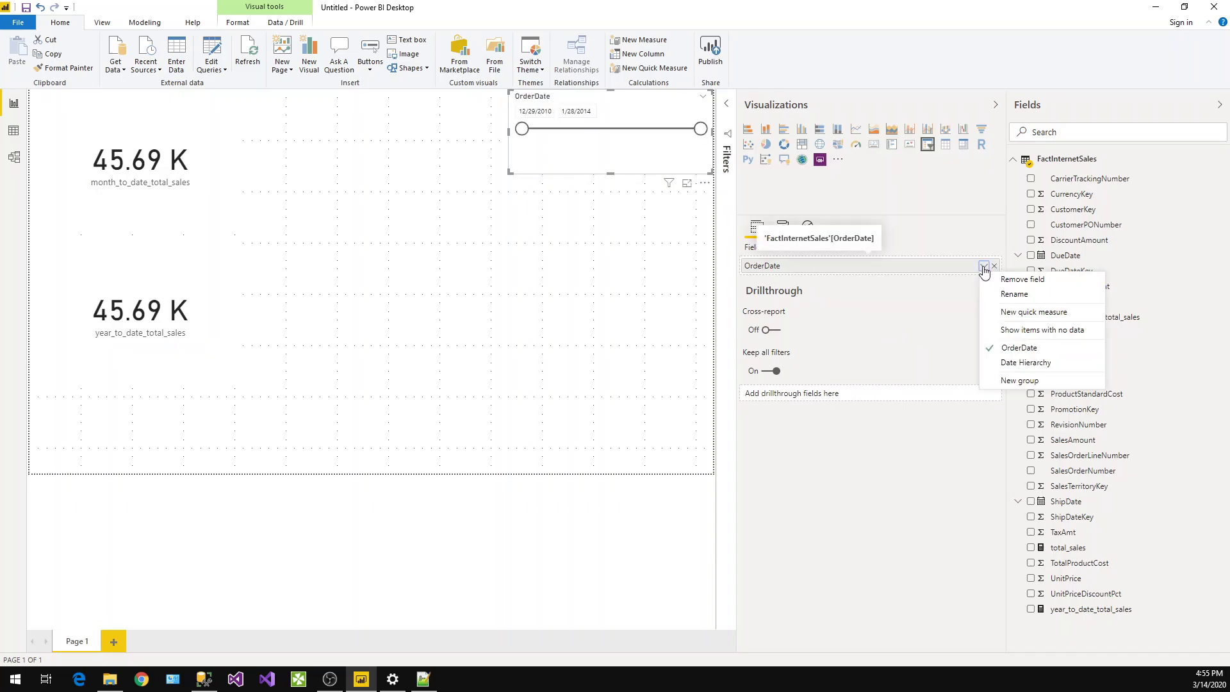
left_click(1000, 362)
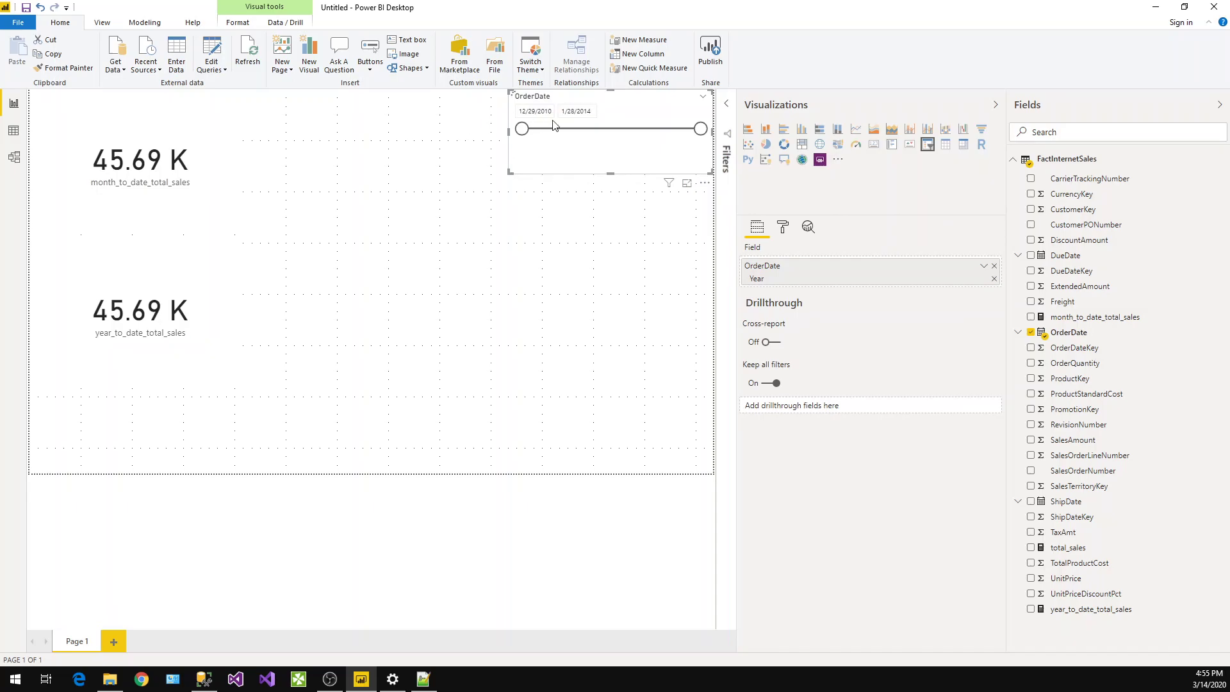
Step: Switch the slicer style to List, showing years 2010 through 2014
left_click(705, 100)
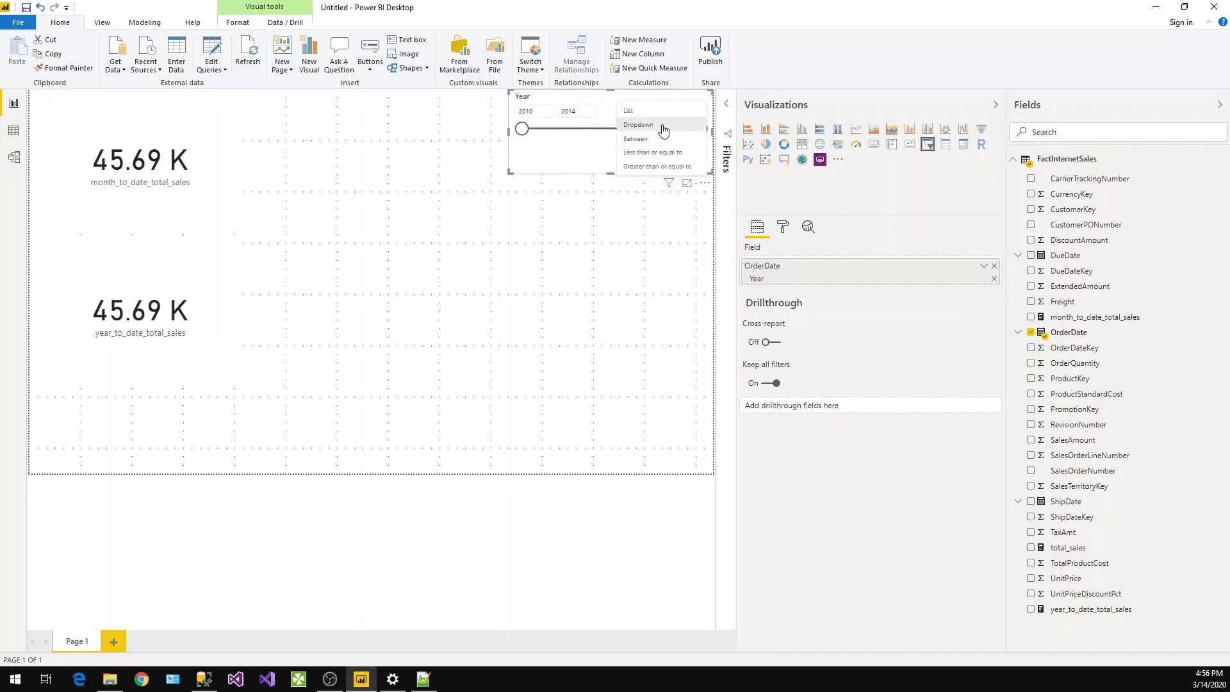
left_click(663, 130)
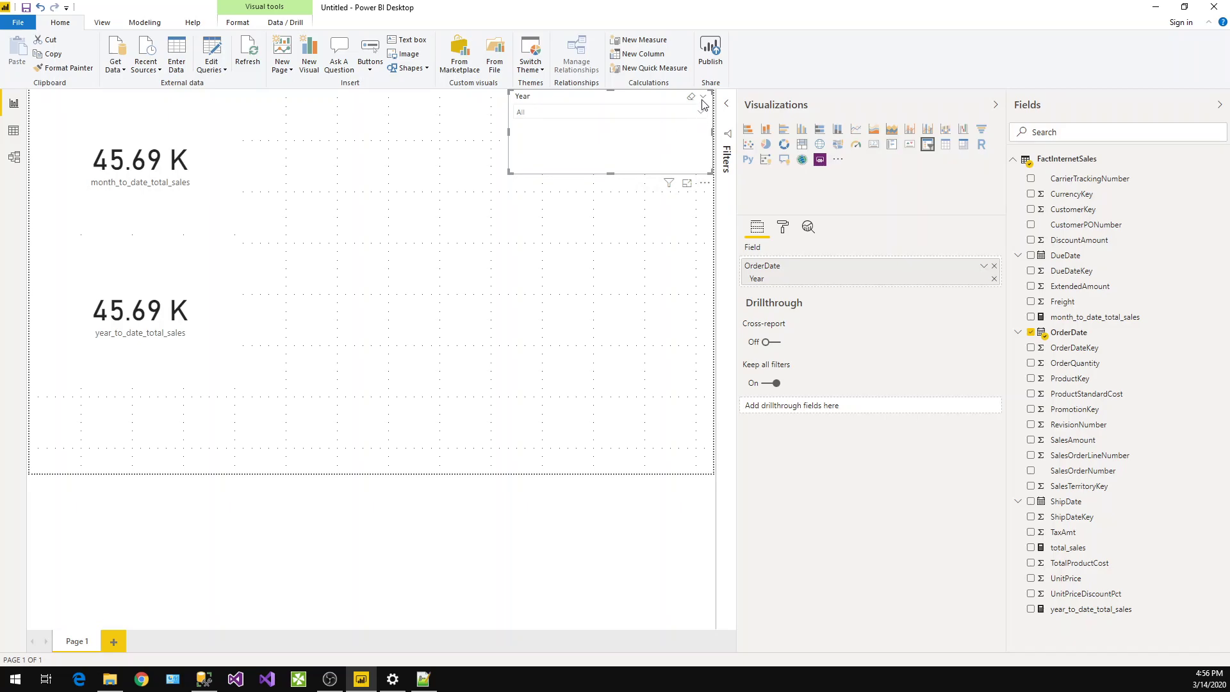
left_click(703, 97)
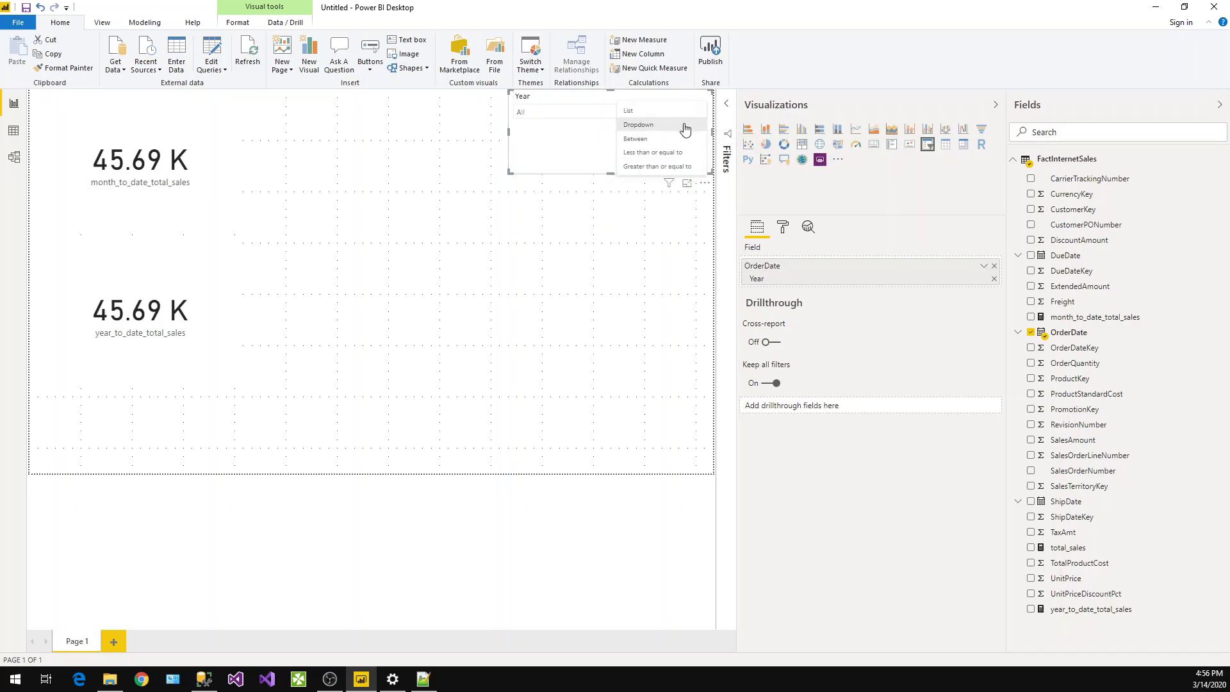
left_click(634, 113)
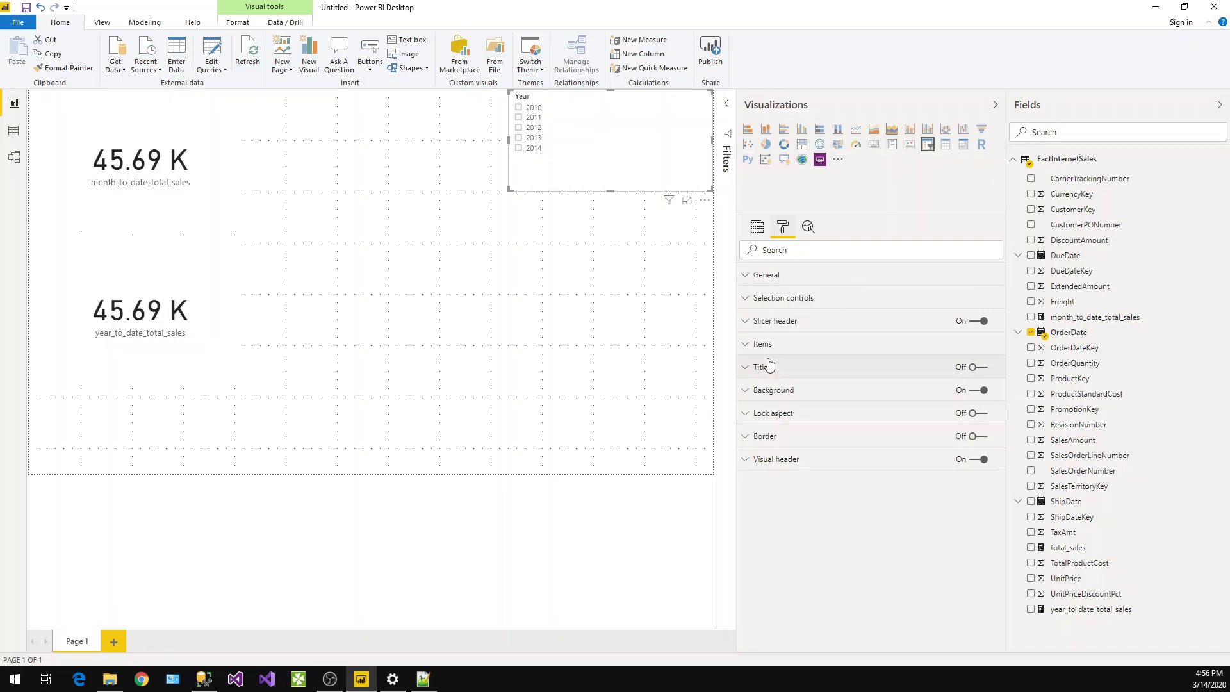
Step: Raise the Year slicer's item text size to 14 pt
left_click(784, 346)
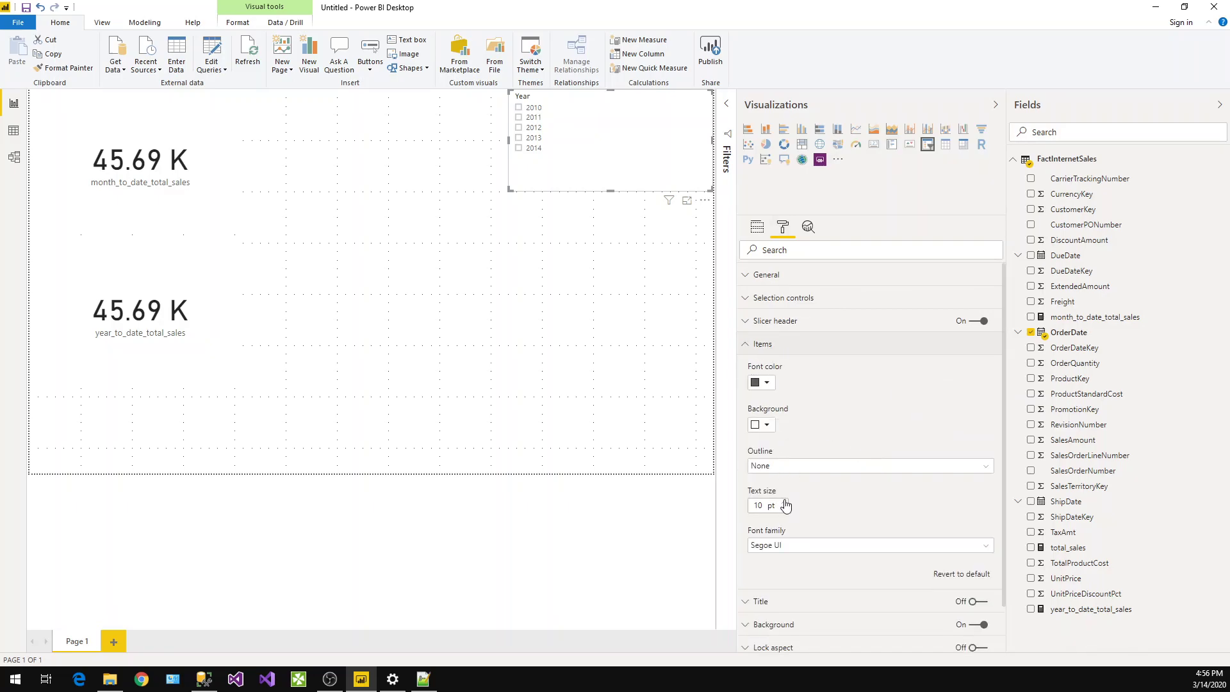
left_click(783, 502)
left_click(784, 504)
left_click(784, 503)
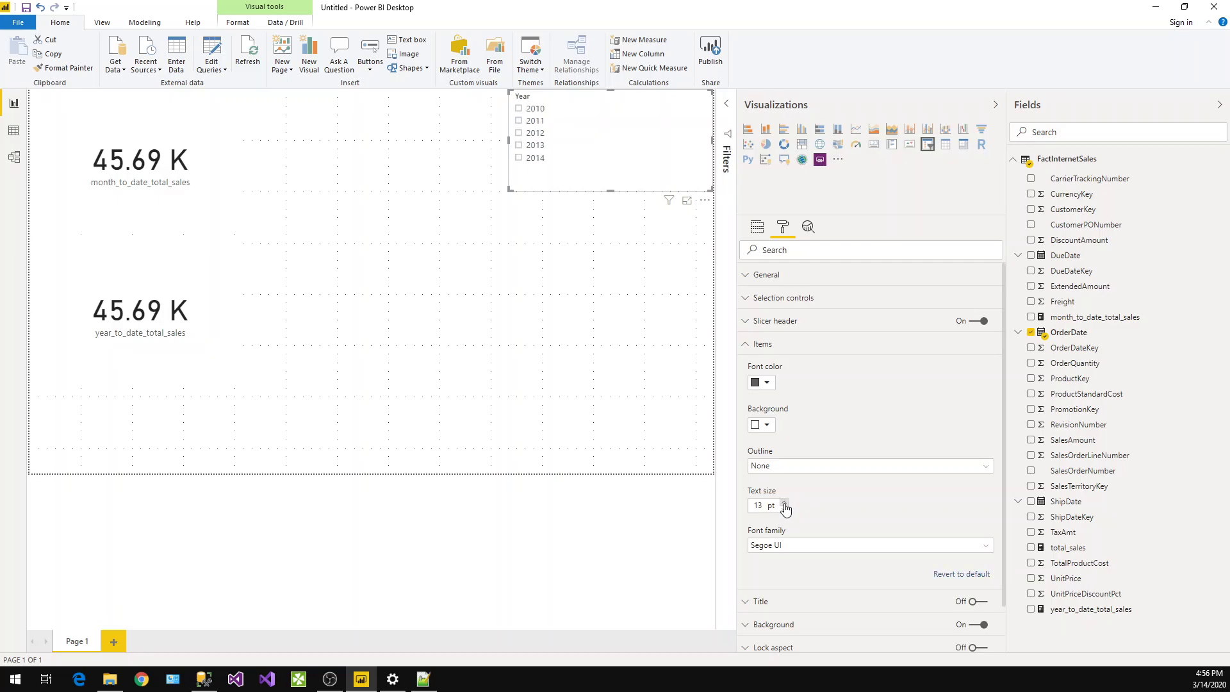
left_click(784, 503)
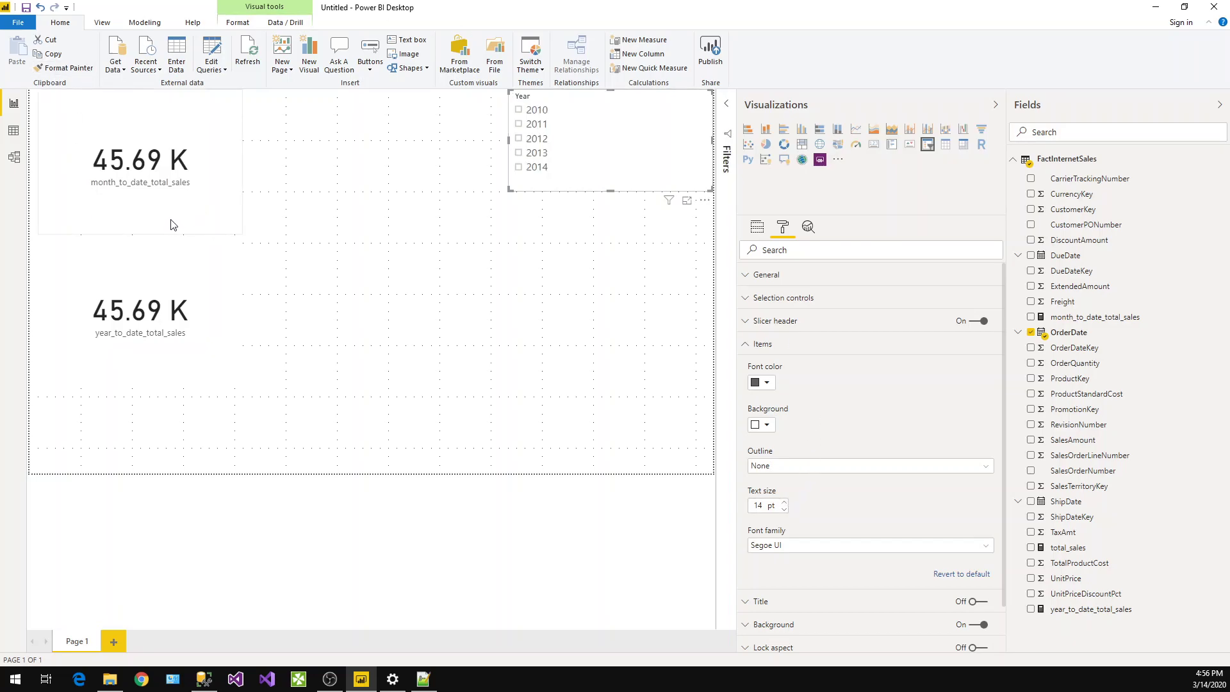
Step: Arrange the month-to-date and year-to-date cards side by side along the top
left_click_drag(241, 210, 102, 200)
left_click_drag(235, 234, 175, 211)
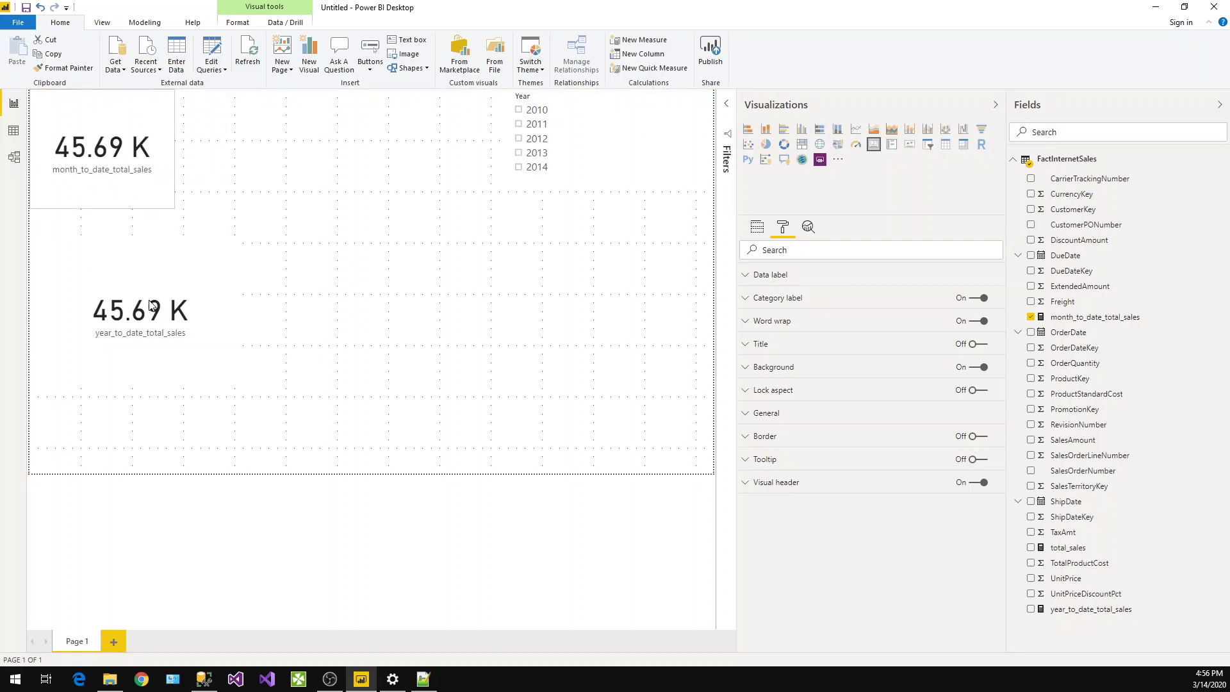
left_click_drag(150, 305, 314, 122)
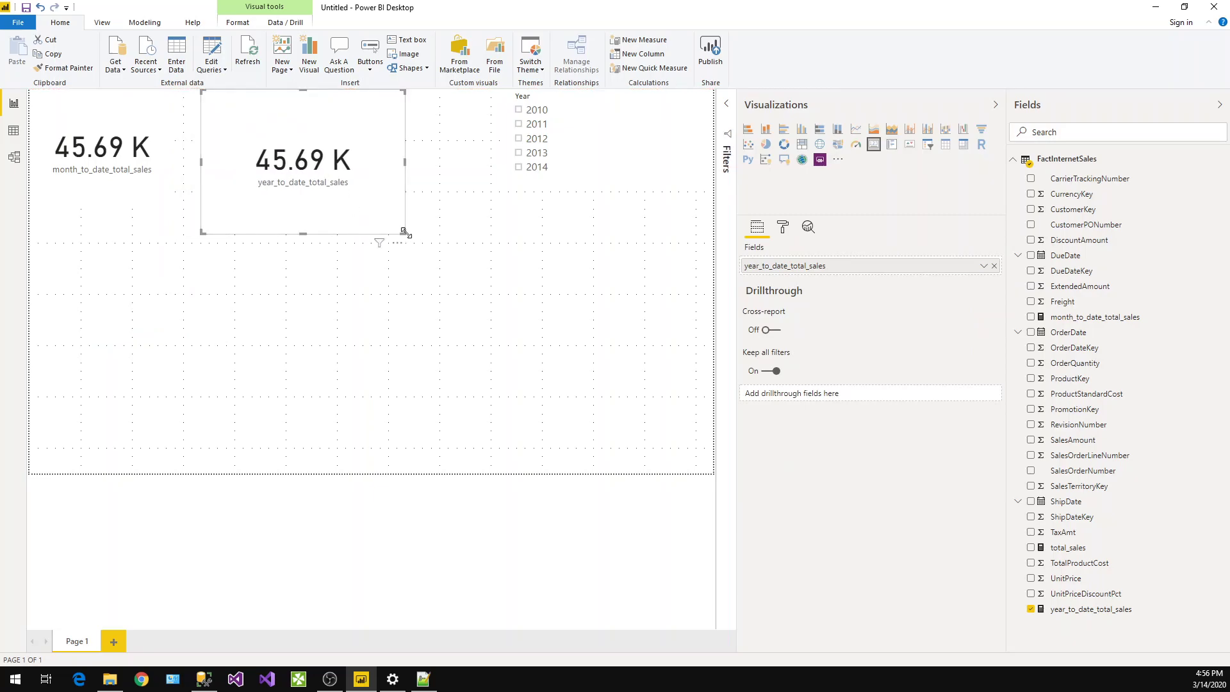
left_click_drag(403, 233, 396, 201)
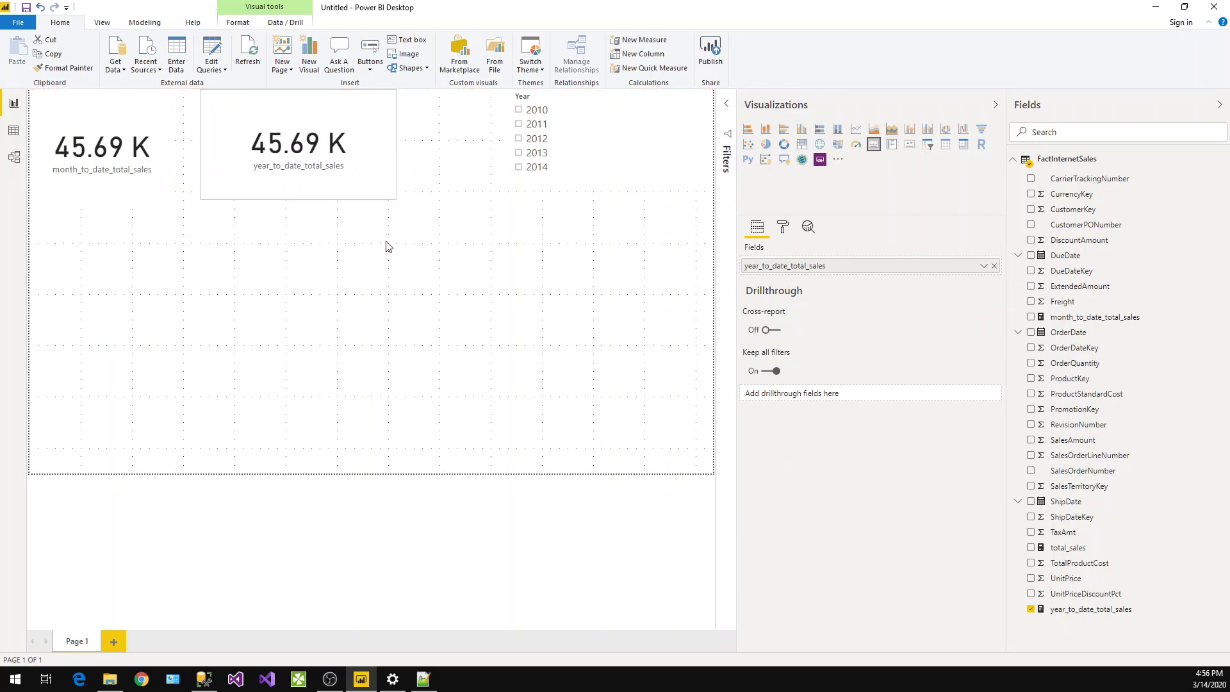
left_click(396, 212)
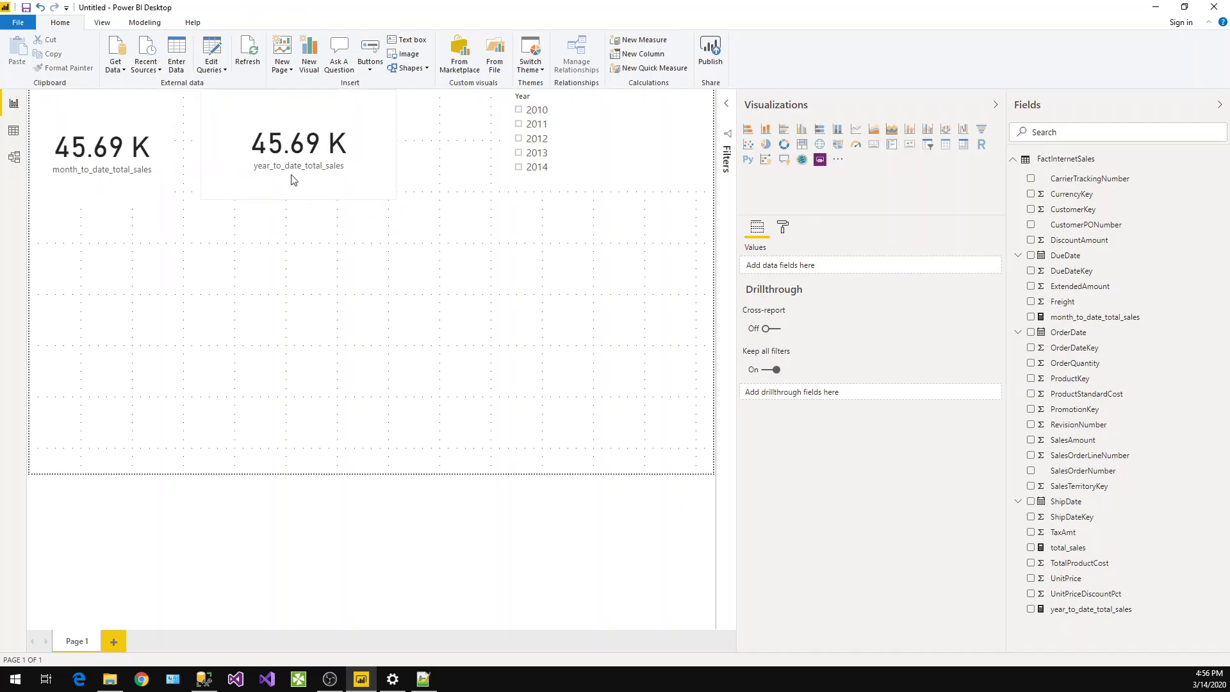
Step: Filter to 2013 so cards show 18.74 Lakh and 1.64 Cr, widening the month card
left_click(519, 141)
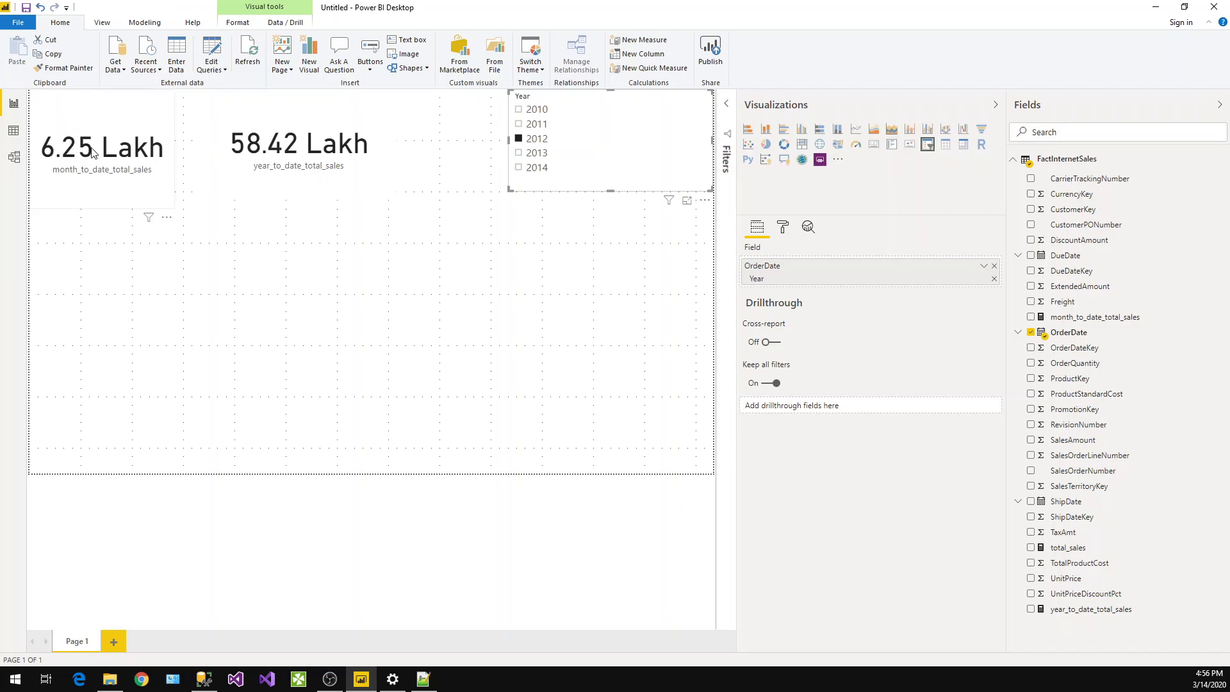
left_click(520, 154)
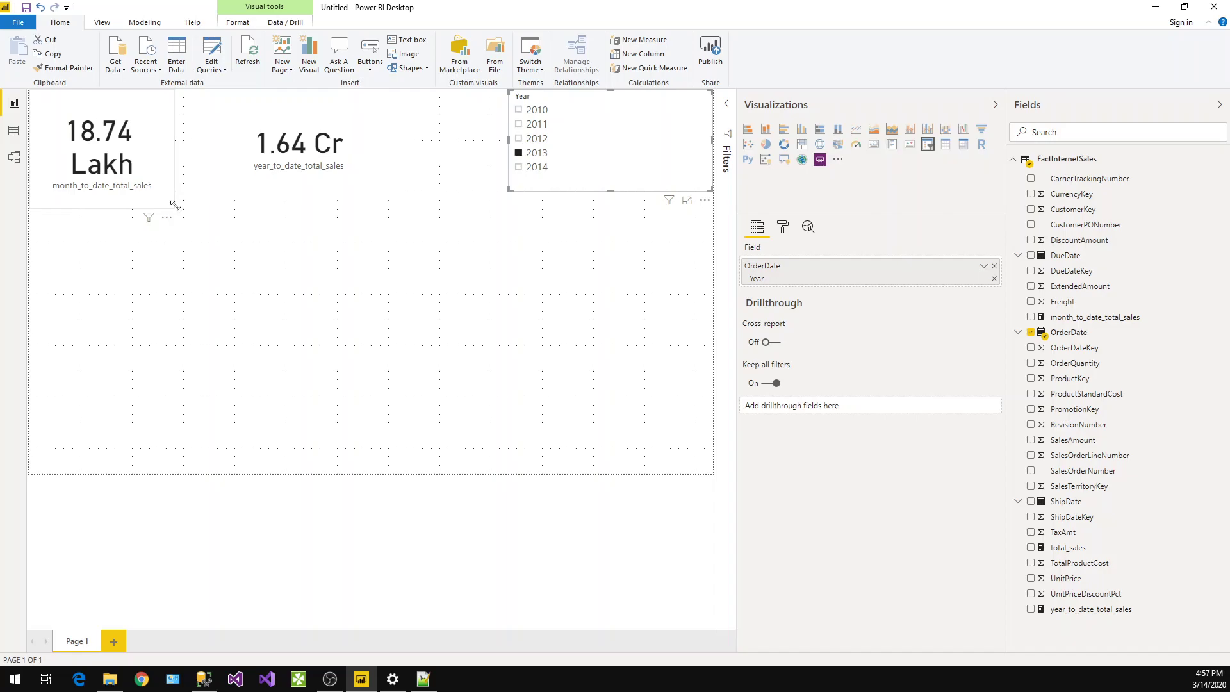
left_click_drag(175, 206, 200, 209)
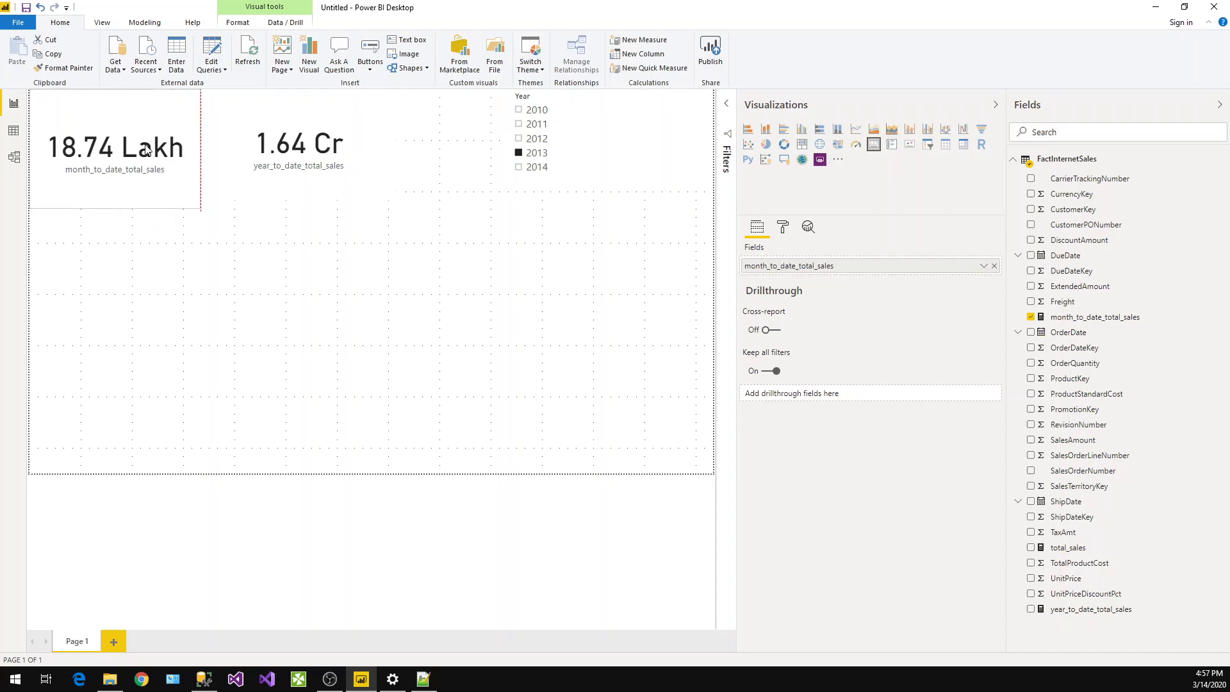
left_click(420, 258)
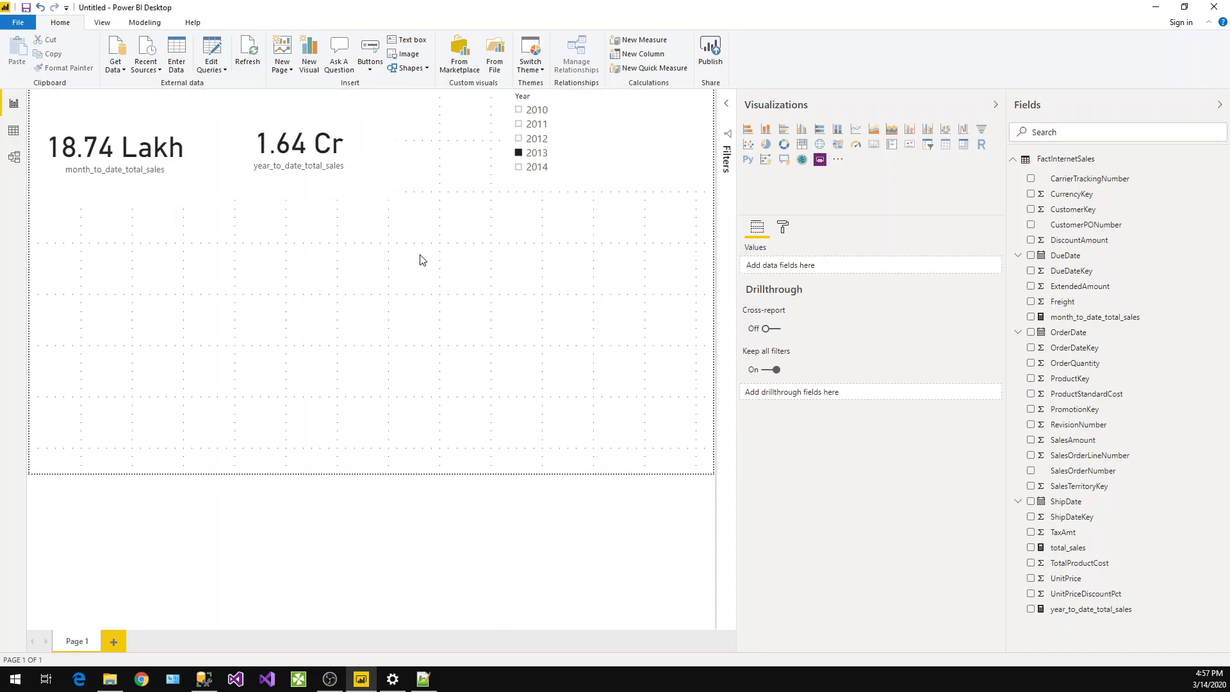